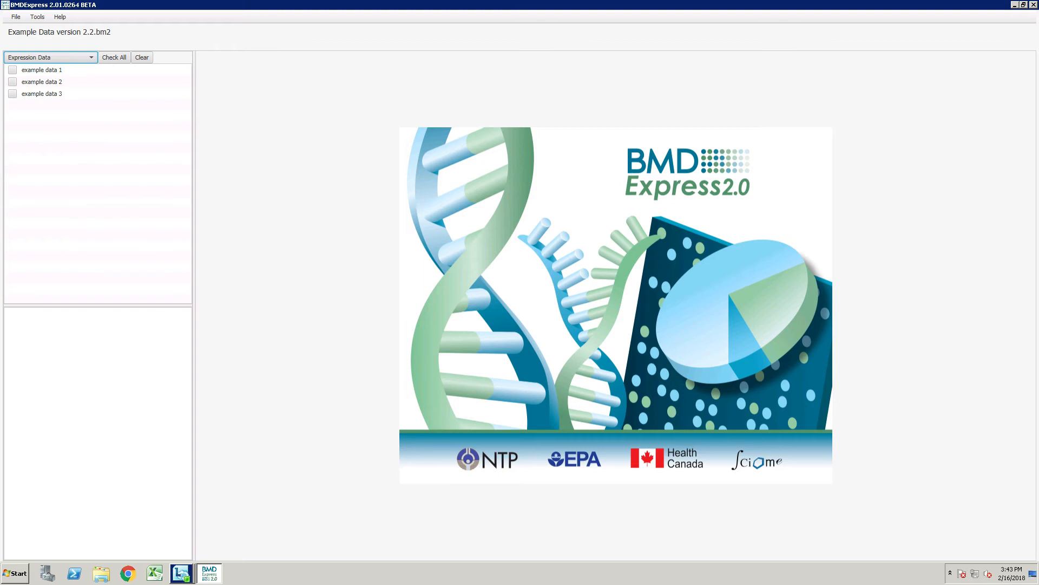
Review the annotation files available for update, mark GPL1355, and close the list without updating
click(18, 20)
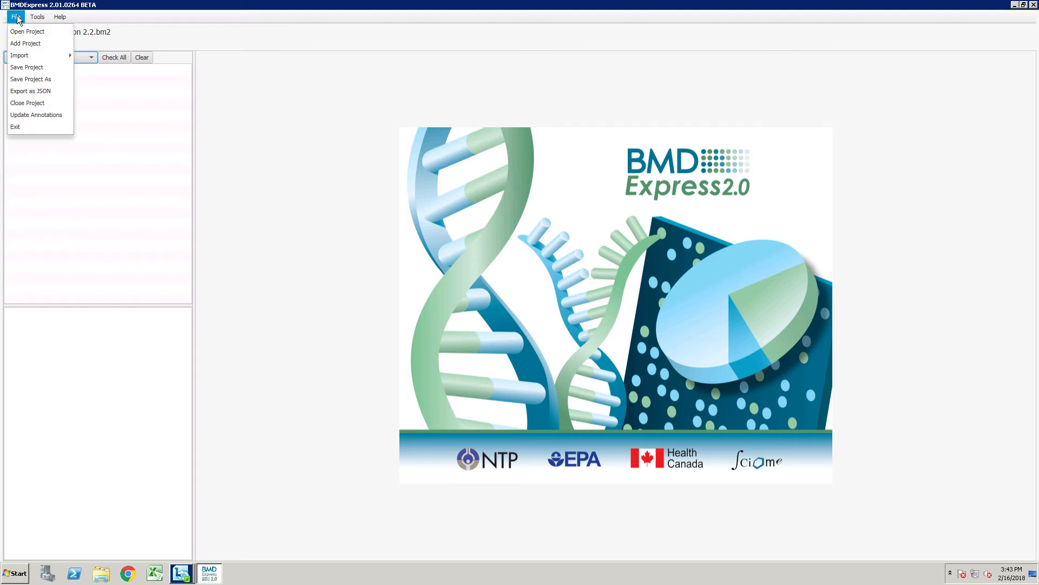
click(43, 114)
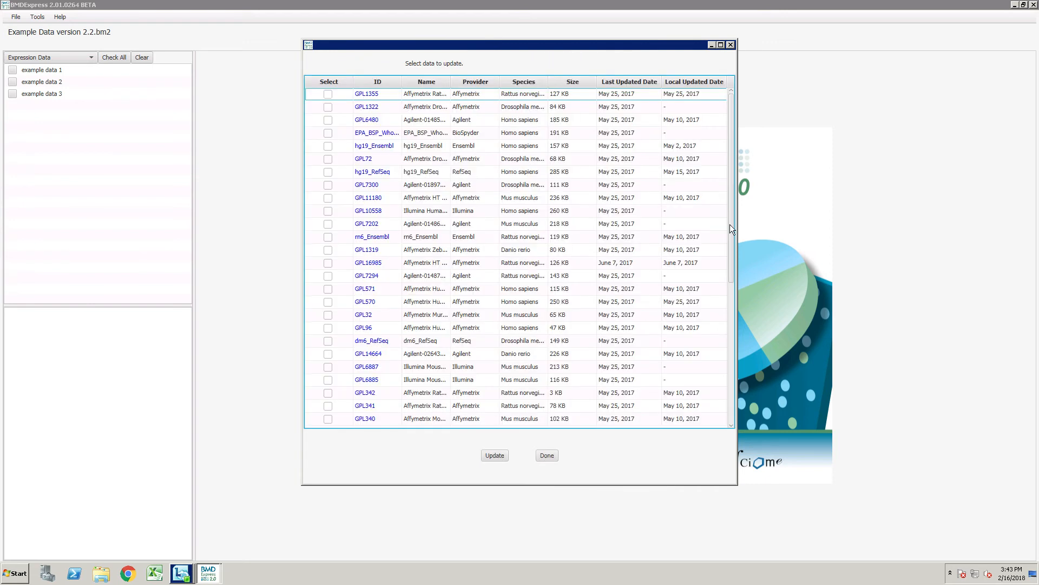
drag(730, 225, 732, 233)
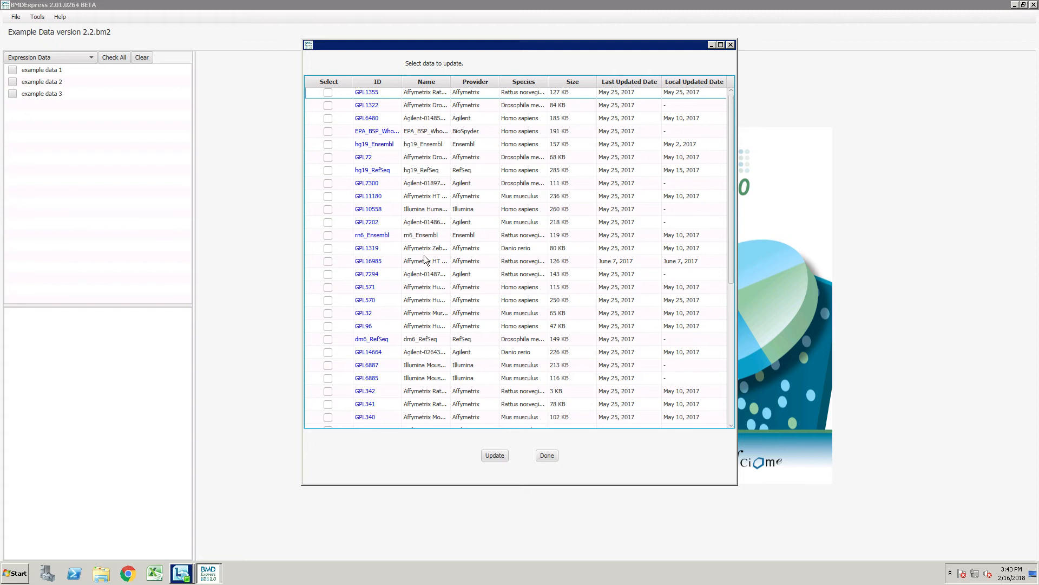
click(327, 94)
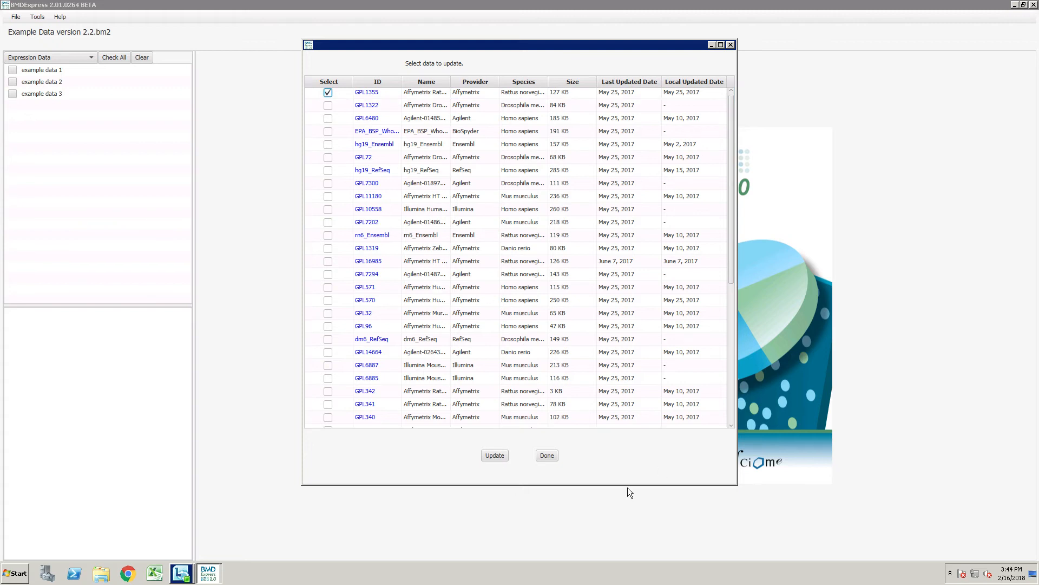
click(549, 454)
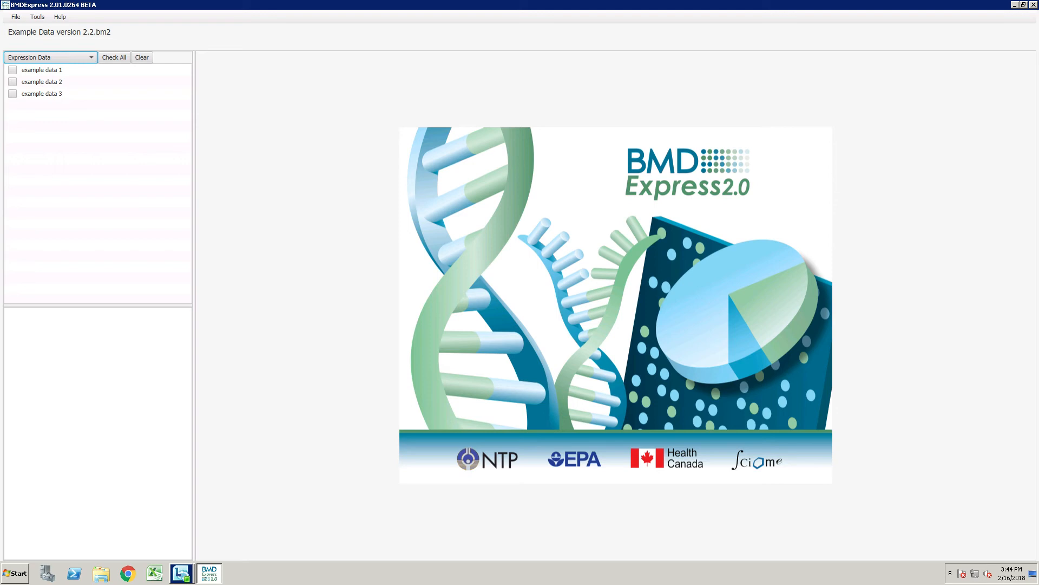
Switch to Excel and examine the layout of example data 1.txt: sample ID row, dose row, probe IDs and expression values
drag(1038, 162, 490, 116)
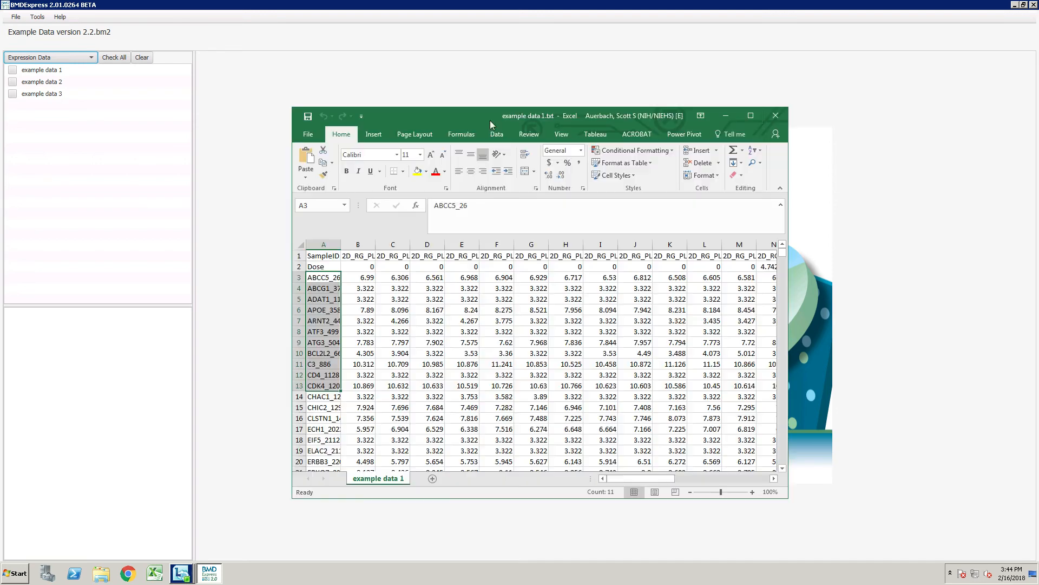
click(751, 115)
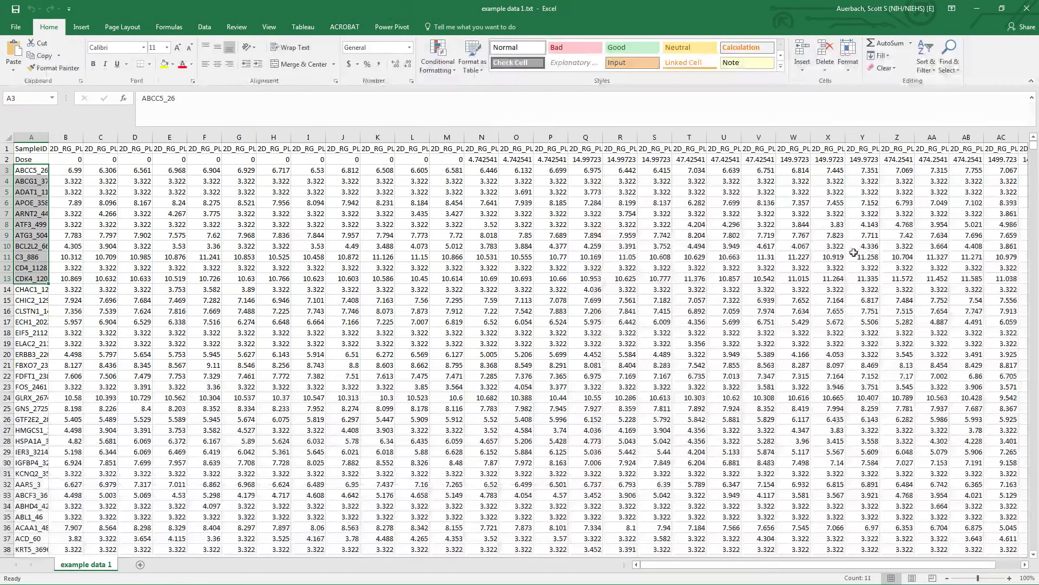
click(7, 148)
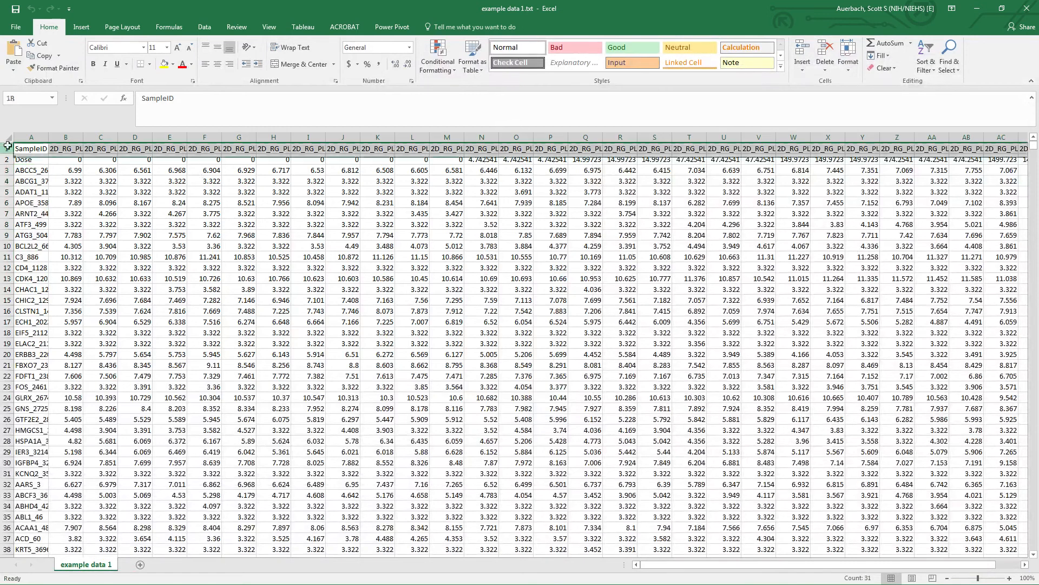
click(61, 147)
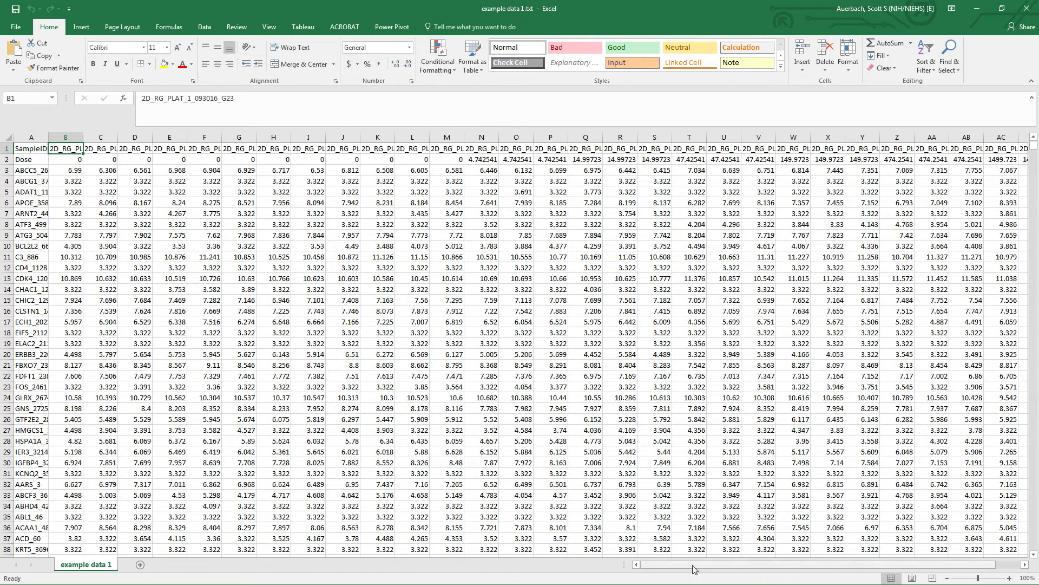
drag(691, 565, 712, 566)
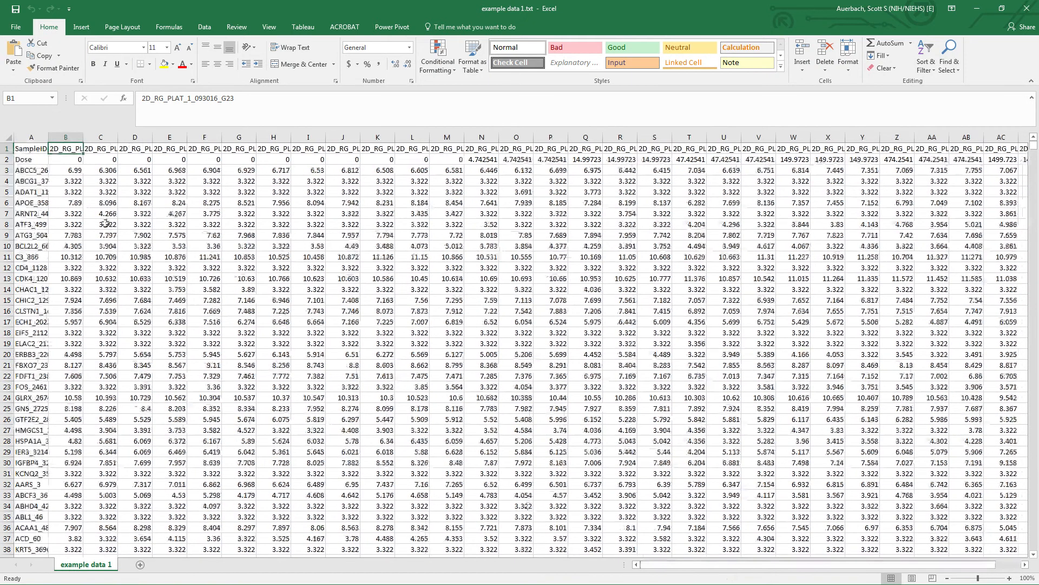
click(7, 159)
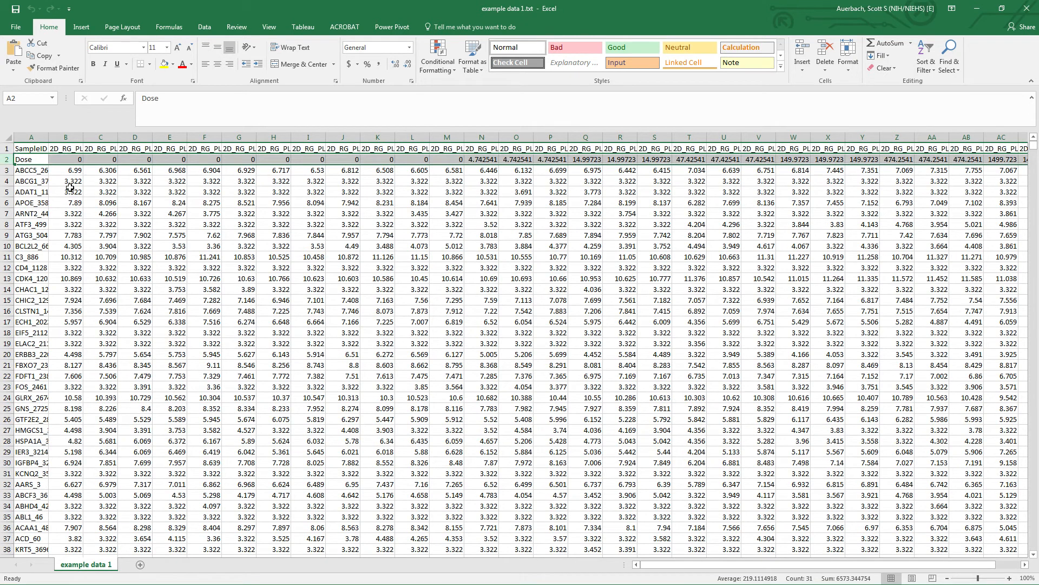
click(25, 172)
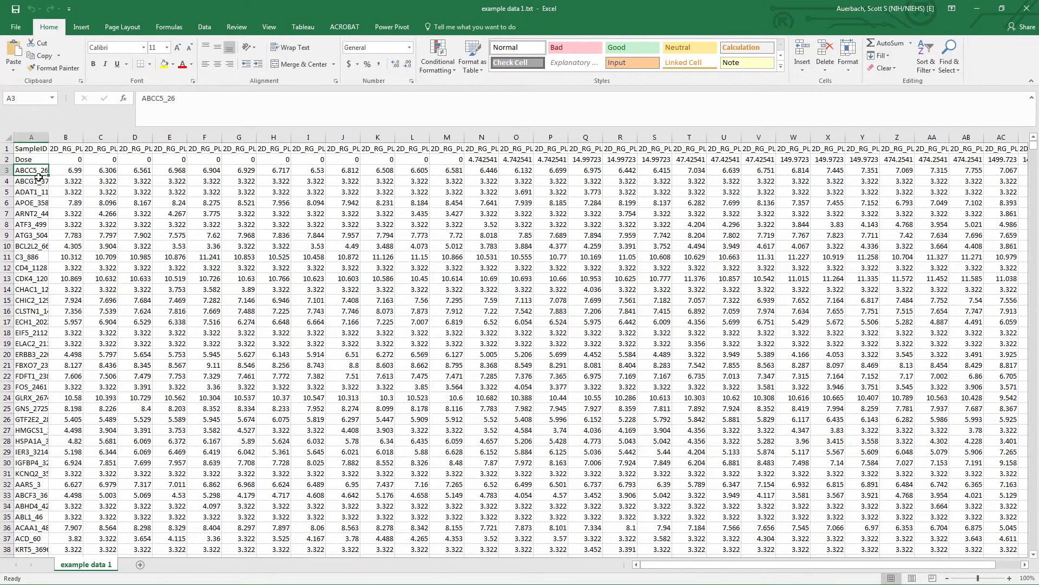
click(28, 184)
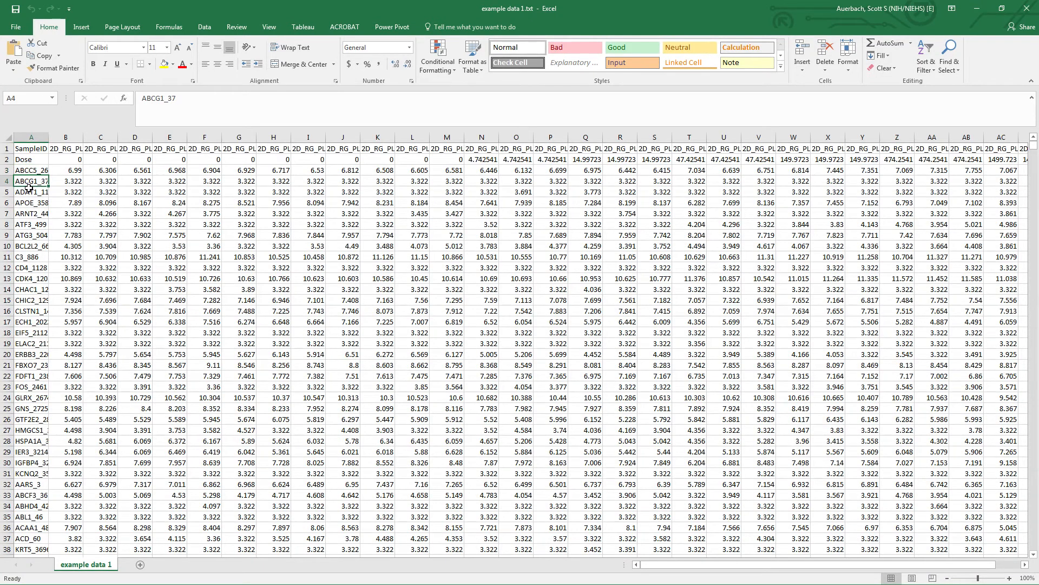
drag(65, 172, 266, 268)
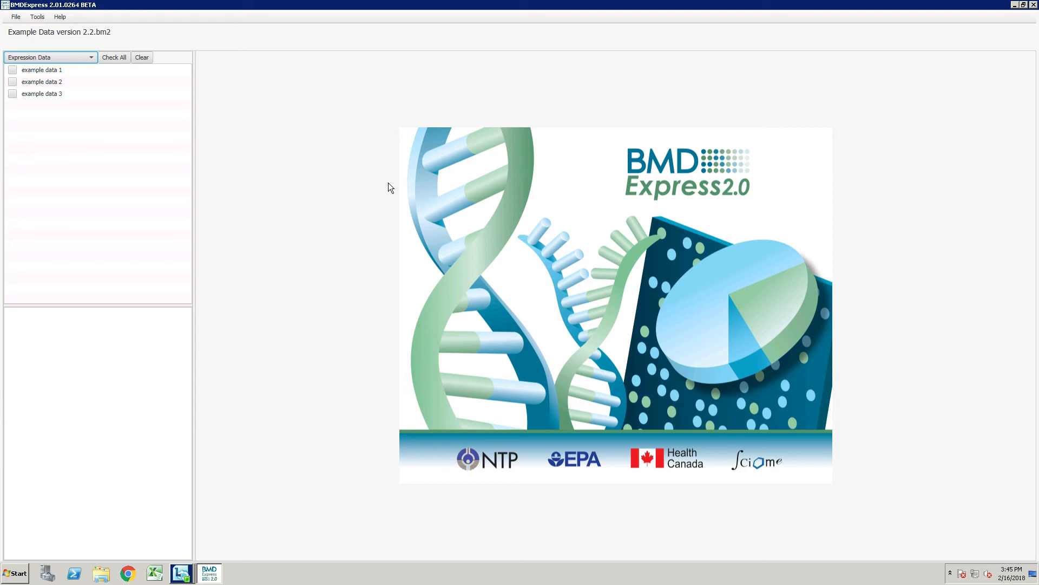
In BMDExpress, import the text file example data 1 from the Example Data folder as expression data
click(16, 19)
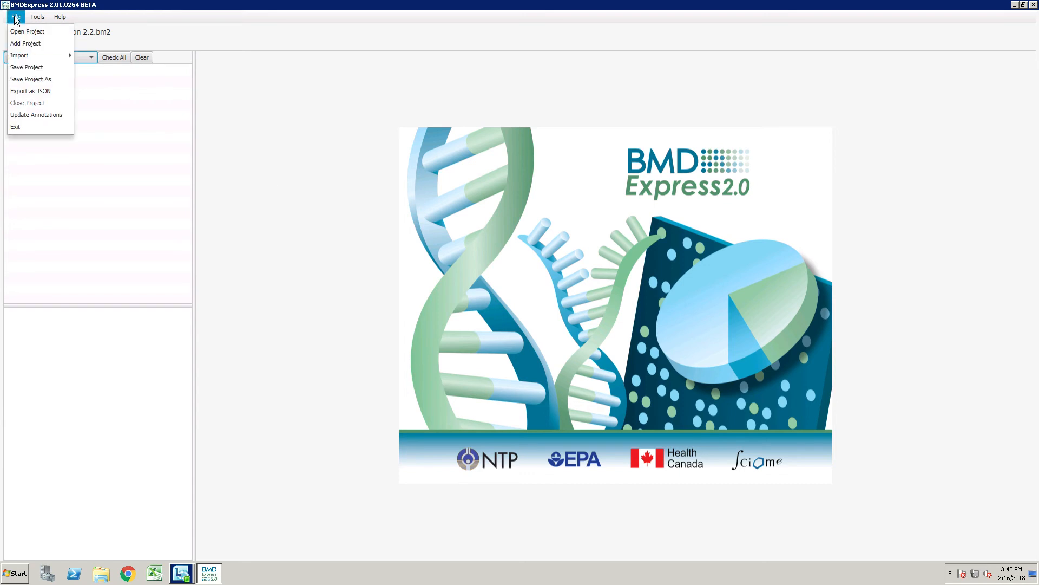
mouse_move(27, 60)
click(95, 69)
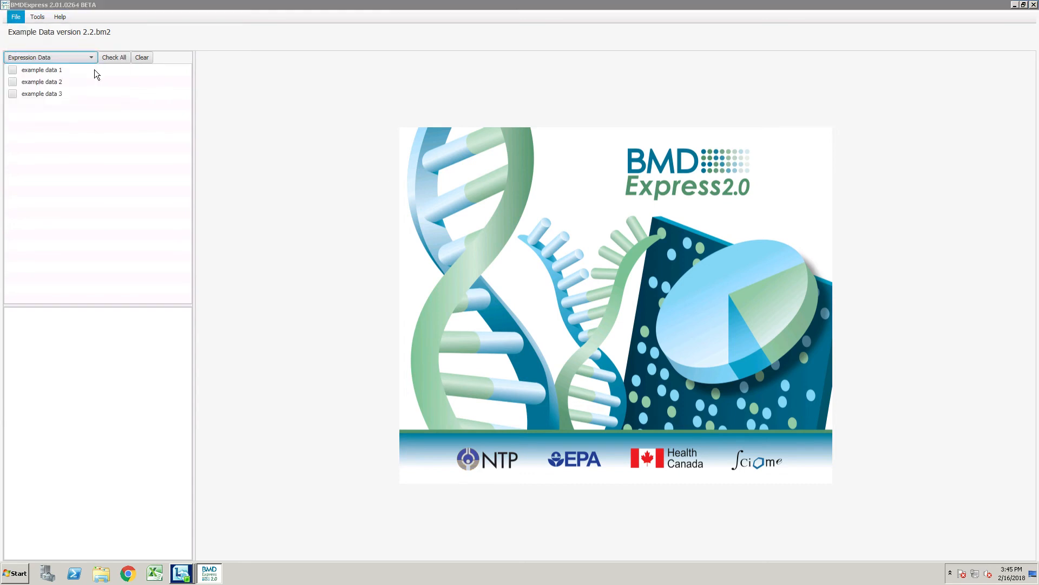
click(328, 80)
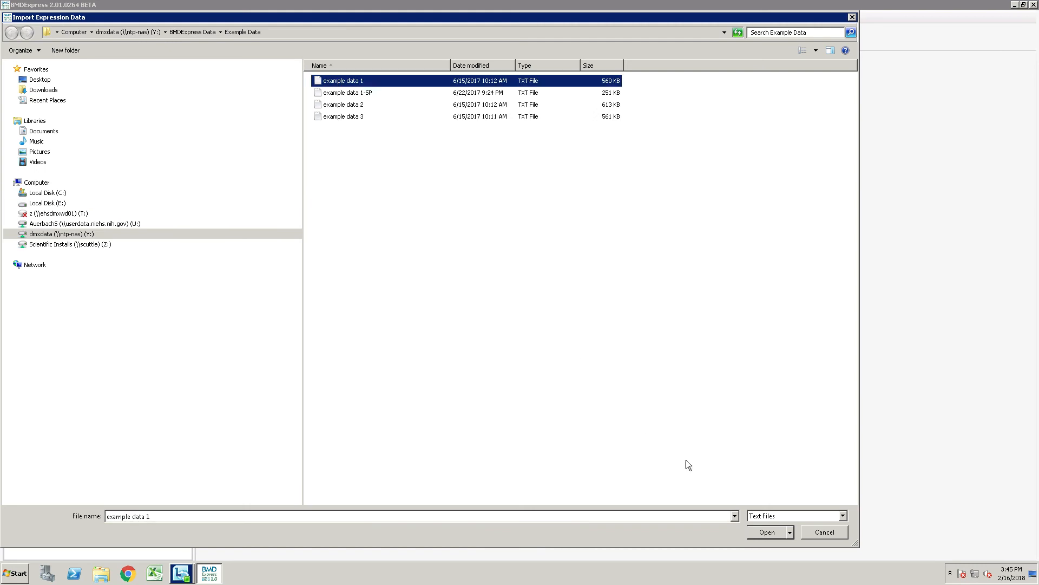
click(766, 532)
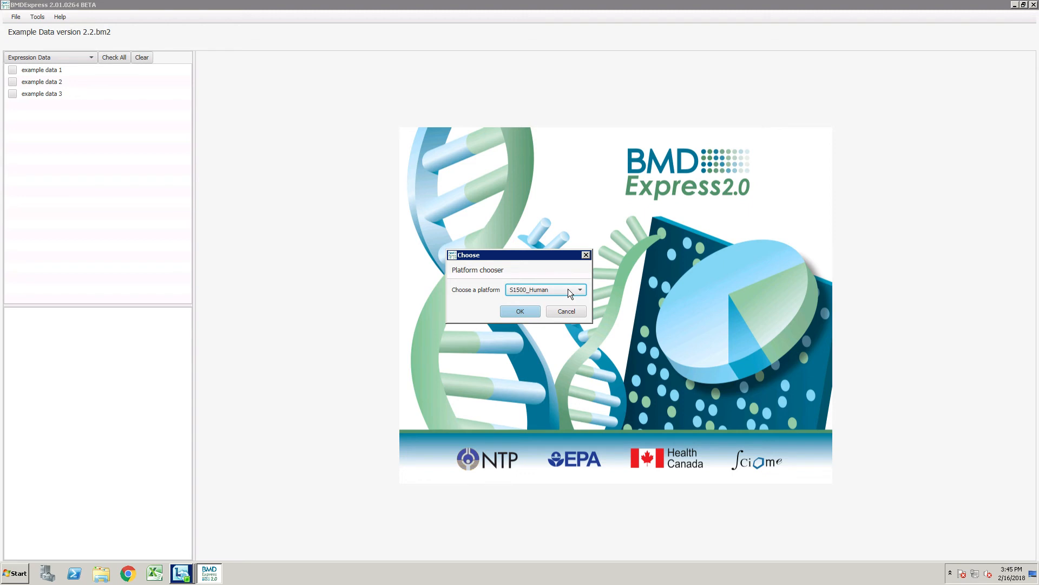
Complete the import with the S1500_Human platform and the BASE2 log transformation
click(566, 288)
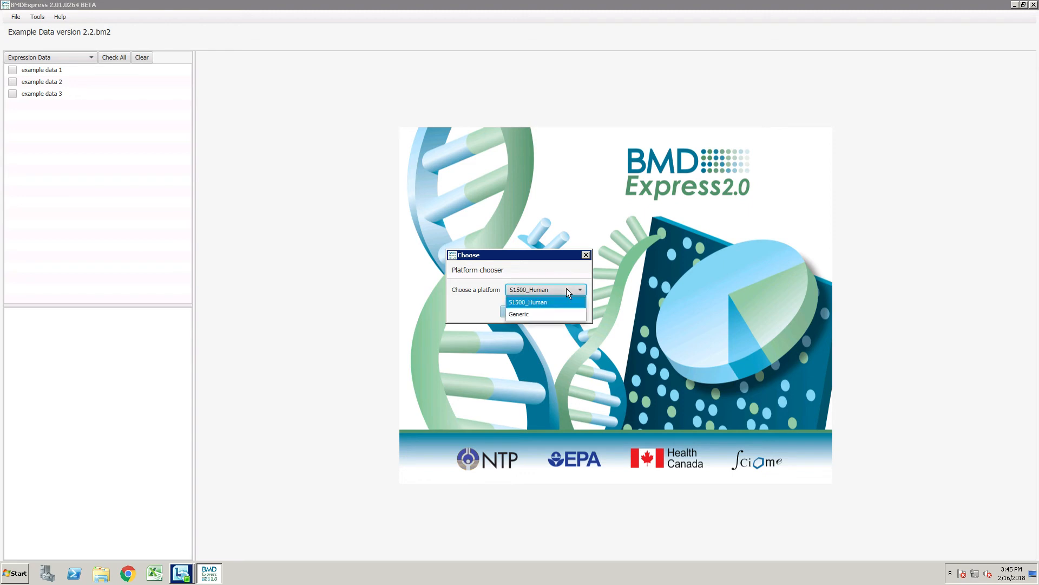
click(567, 288)
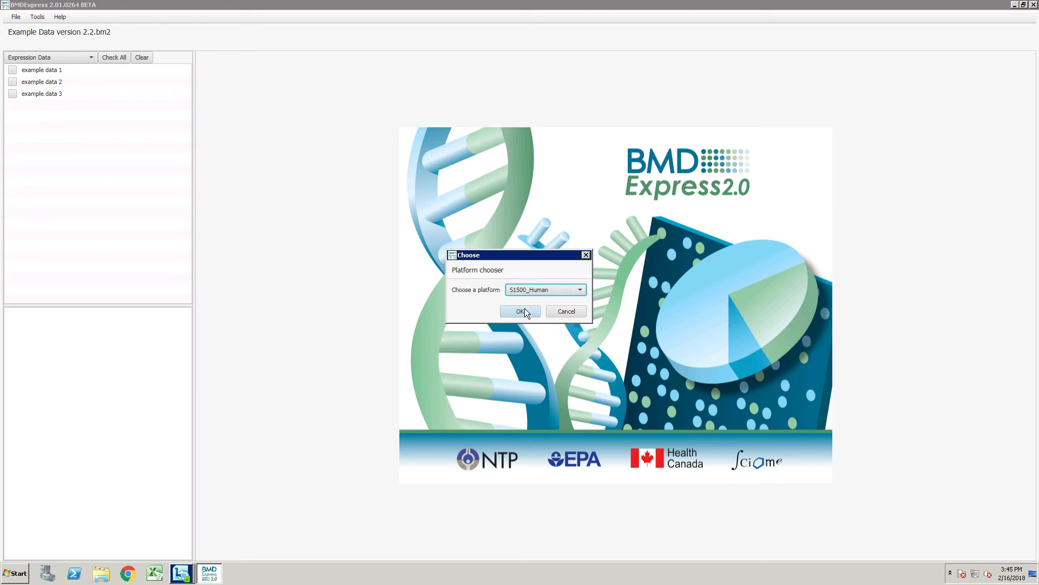
click(523, 310)
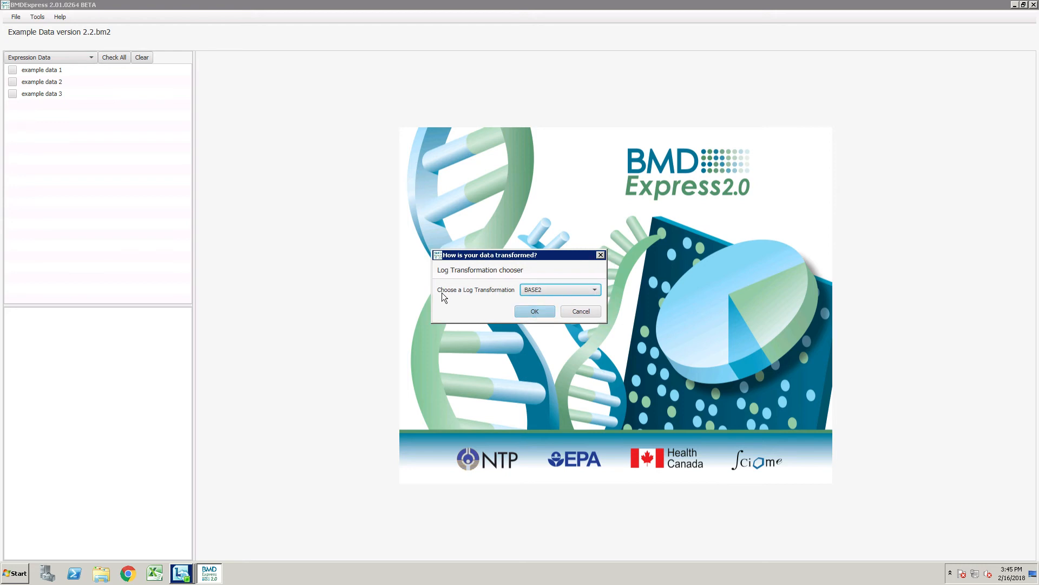
click(544, 290)
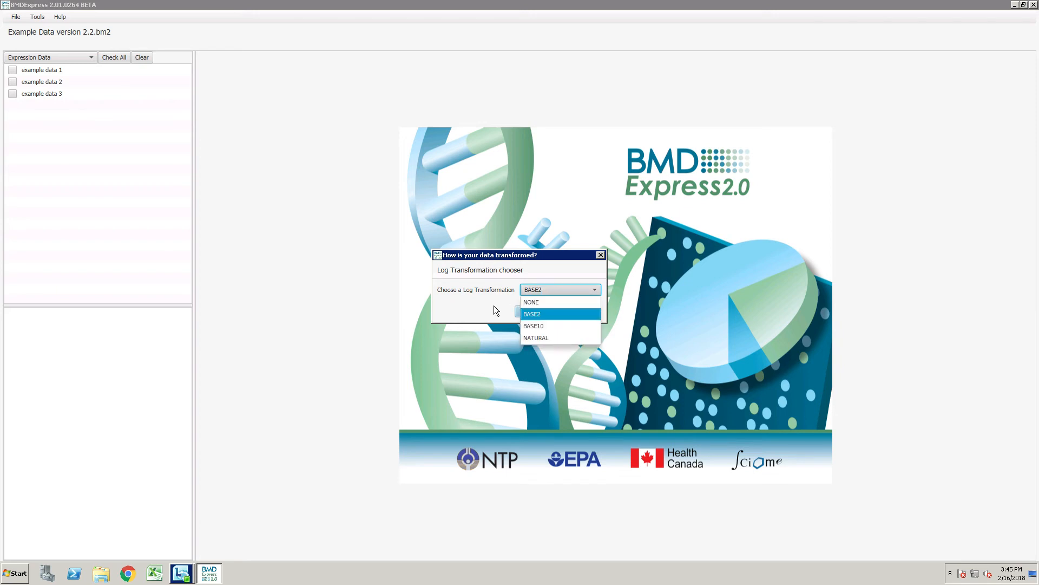
click(475, 299)
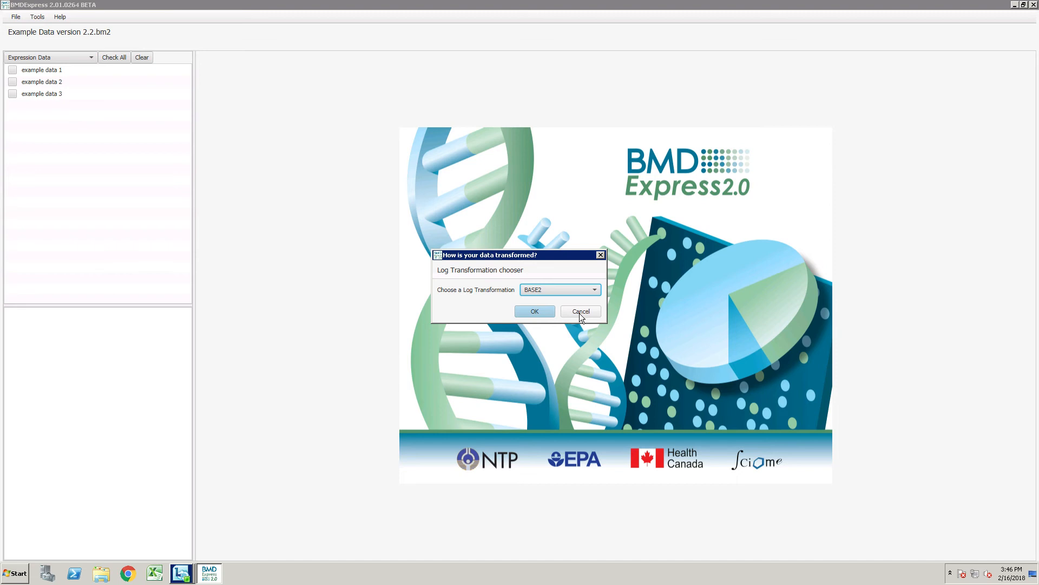
click(533, 312)
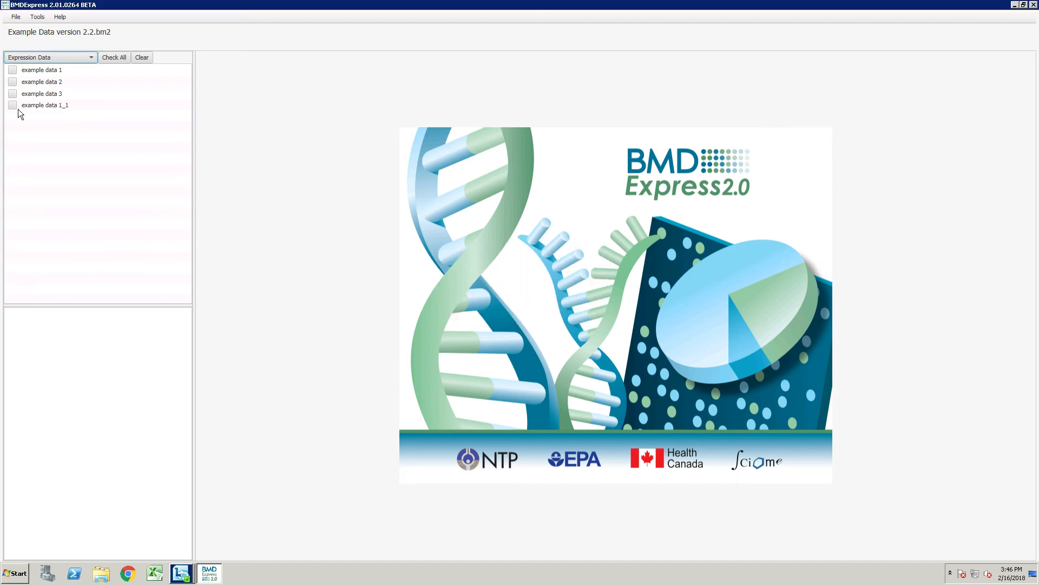
Remove the duplicate dataset example data 1_1 from the expression data list
click(51, 70)
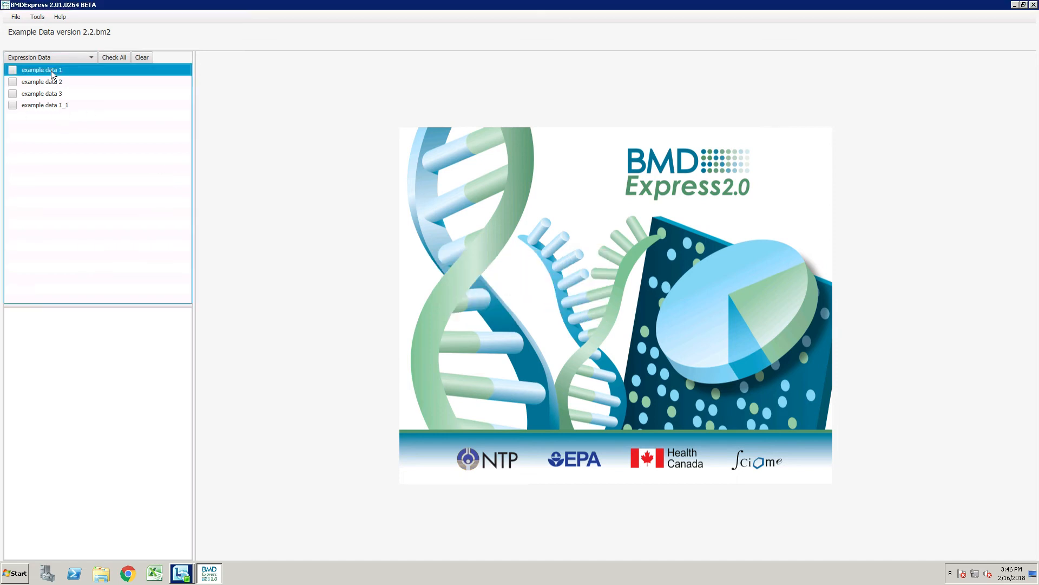
click(64, 106)
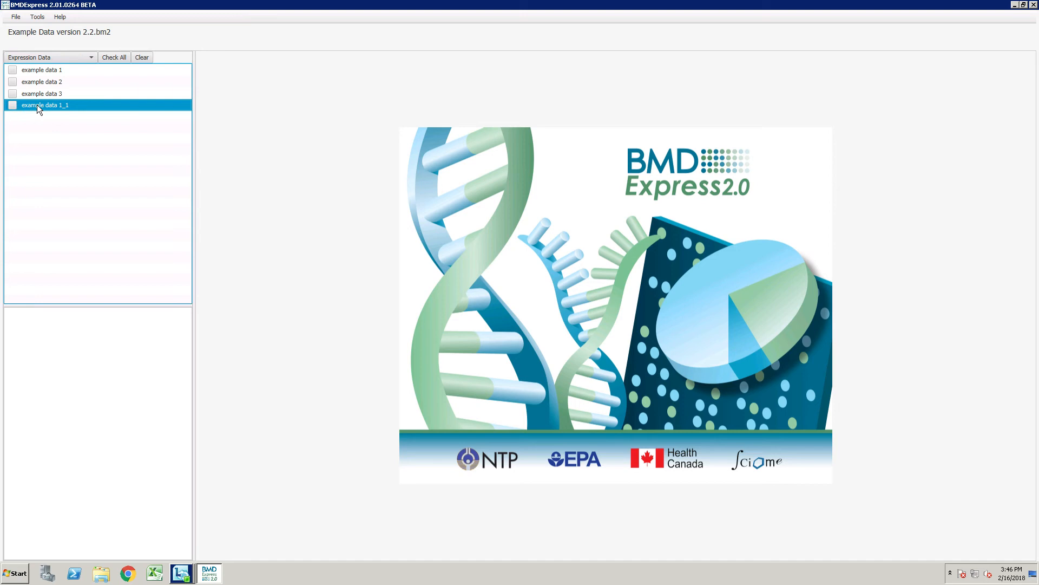
right_click(37, 105)
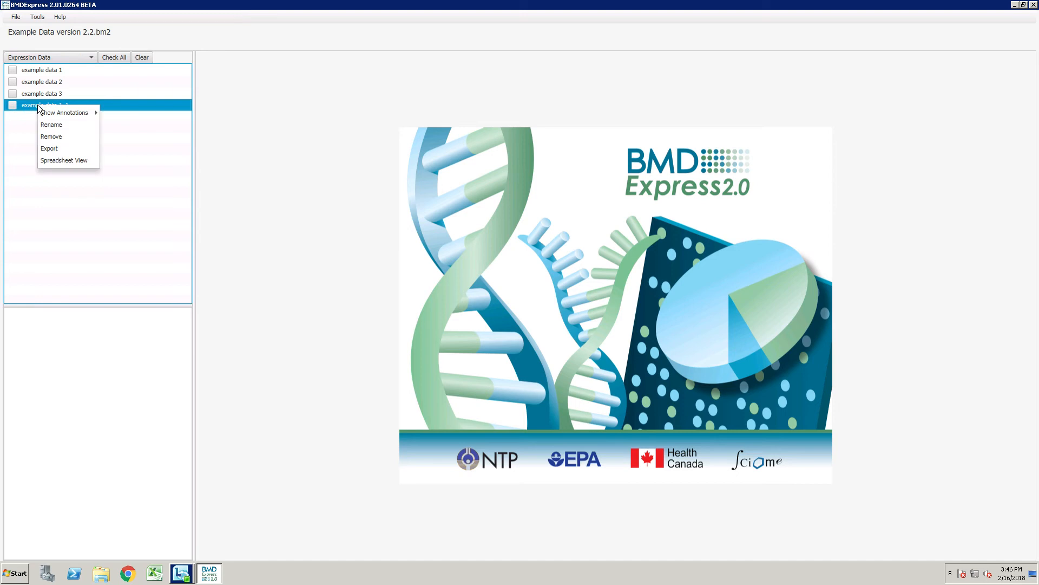
click(58, 136)
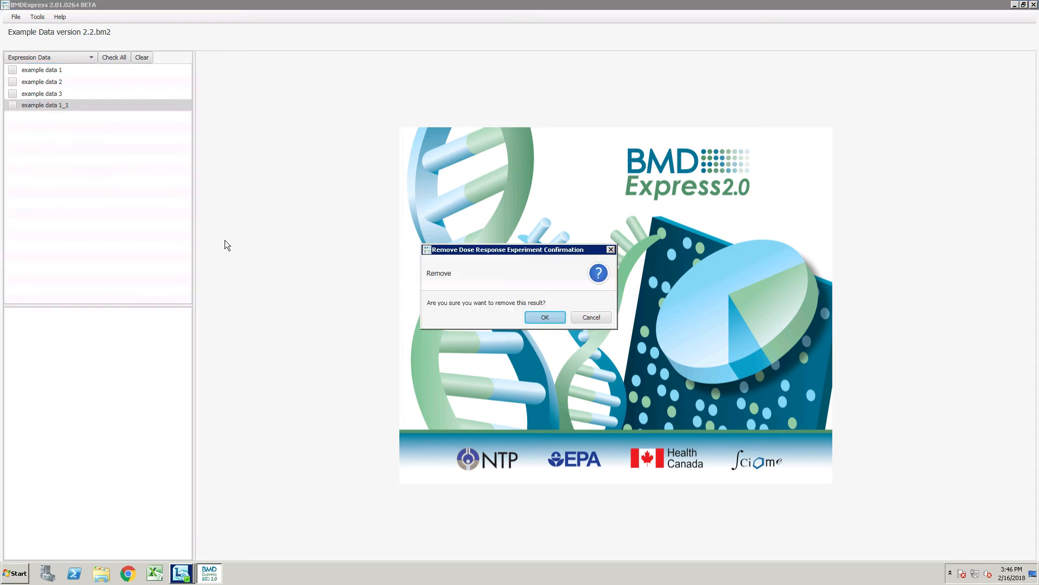
click(544, 317)
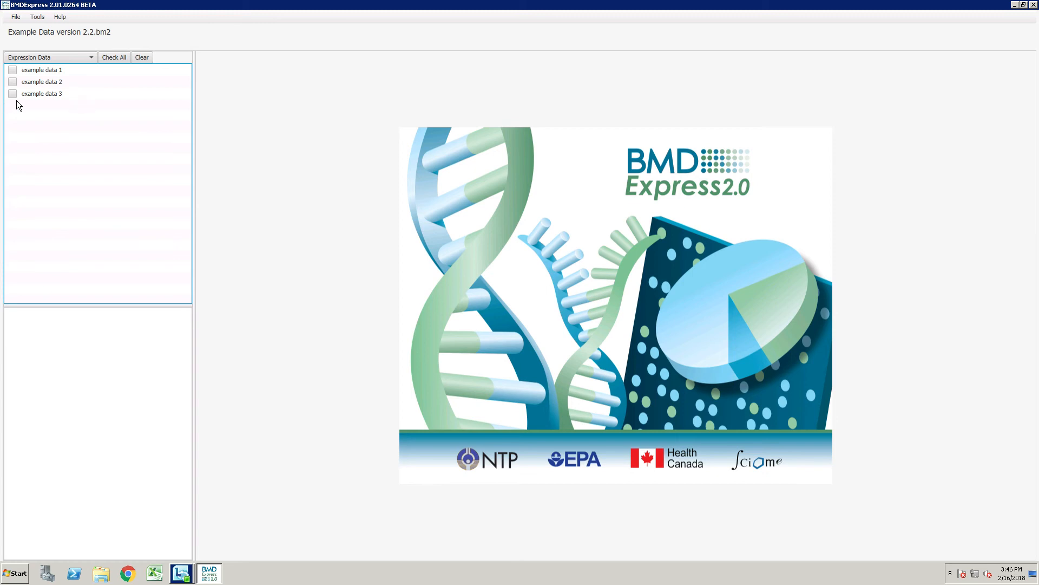
Check example data 1 in the Expression Data list to show its charts and table, and enlarge the chart area
click(47, 70)
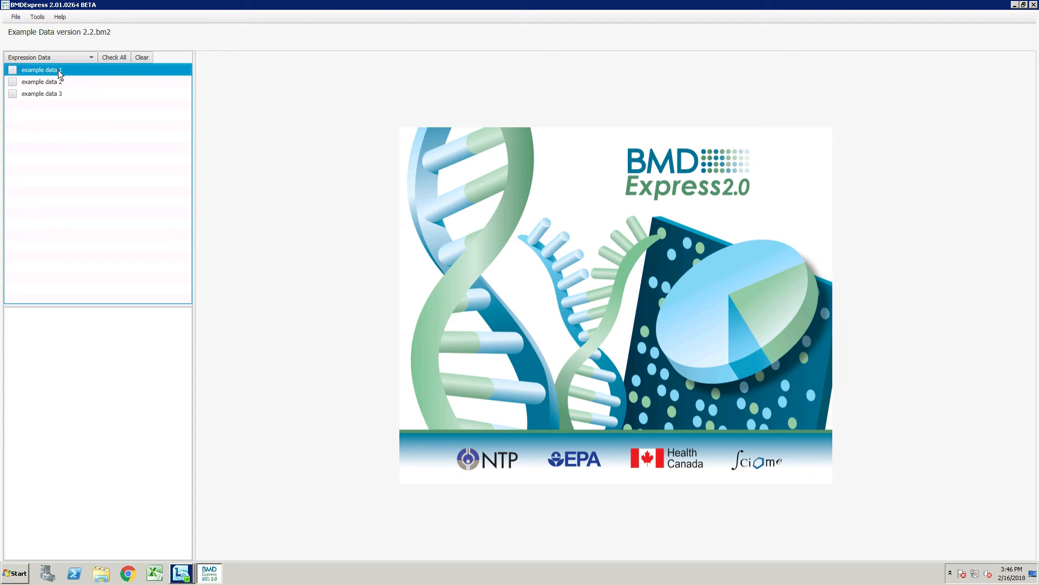
click(12, 70)
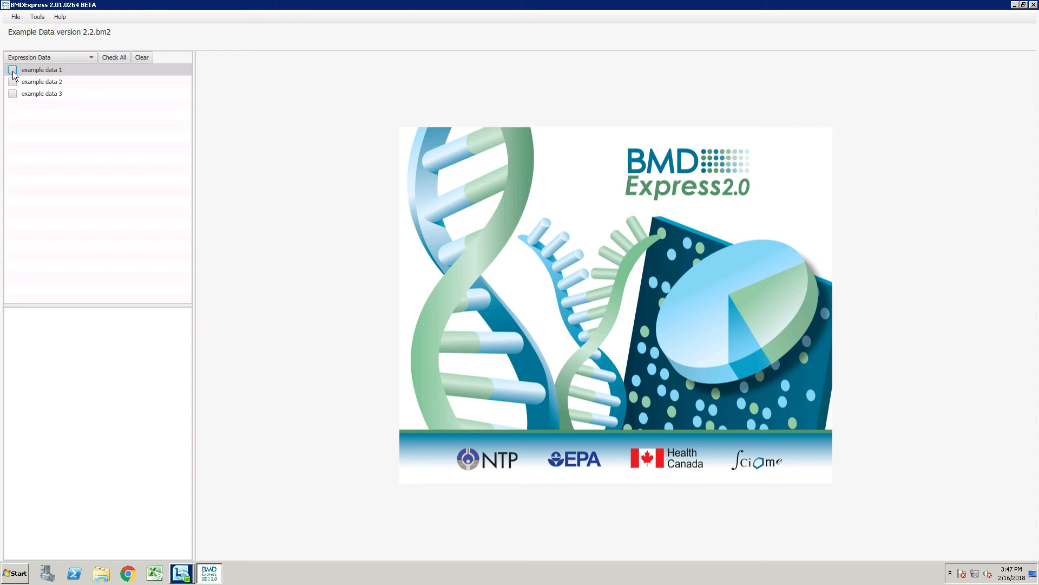
click(94, 56)
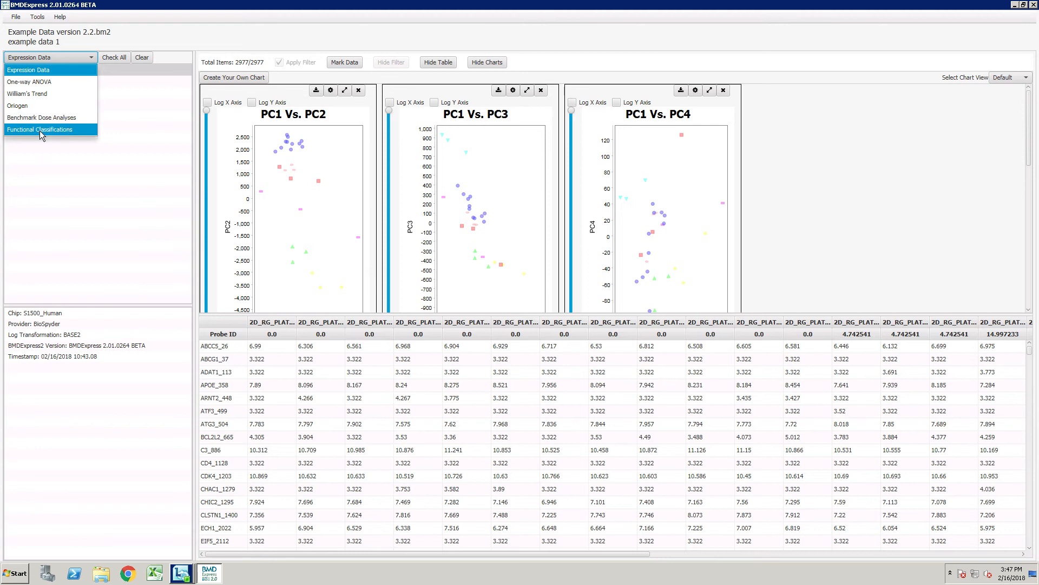
click(48, 71)
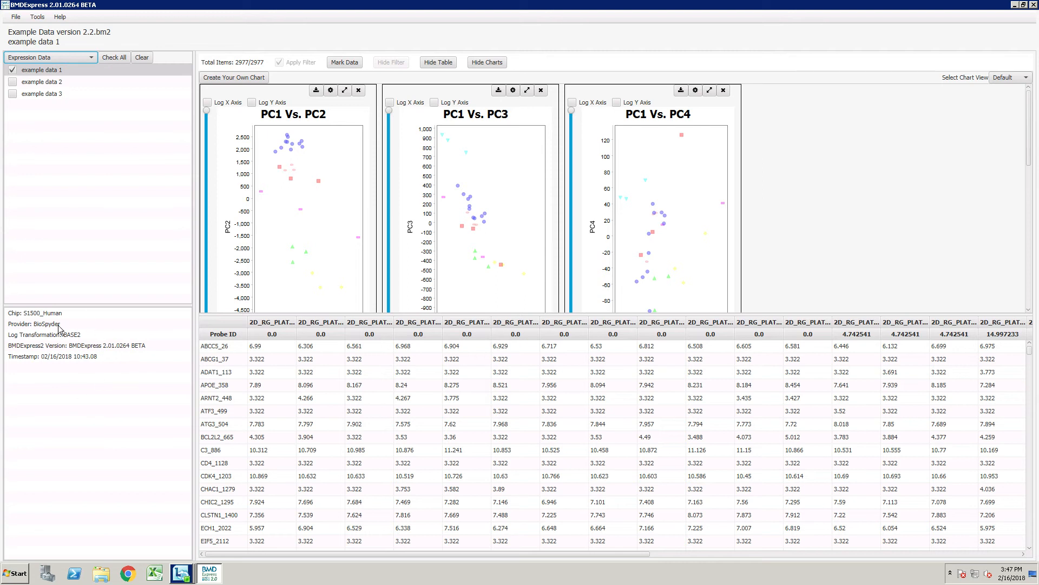
click(12, 72)
drag(499, 314, 498, 334)
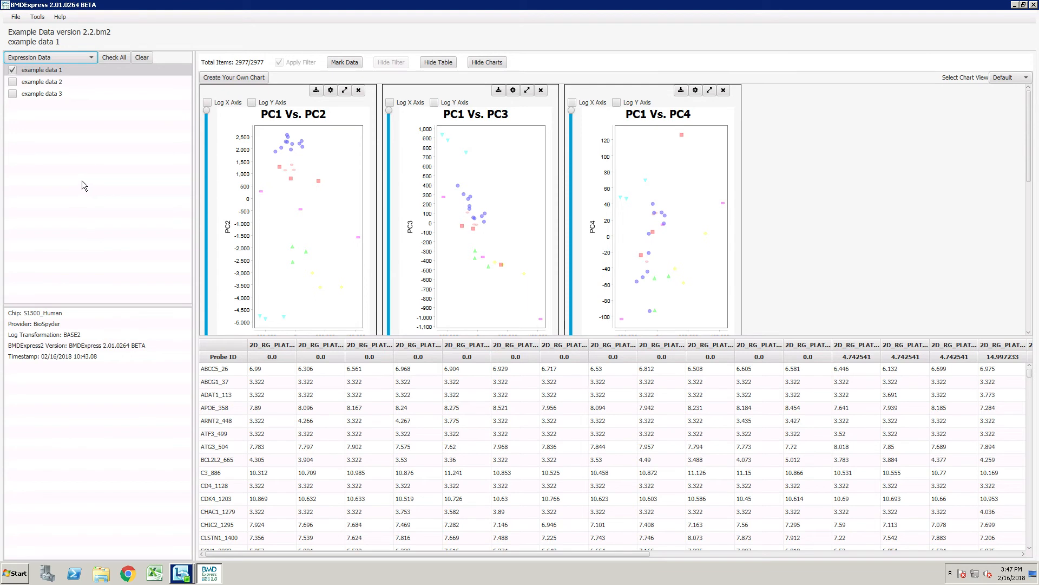
Select example data 1 through example data 3 and open the William's Trend prefilter settings for all three datasets
shift+click(48, 93)
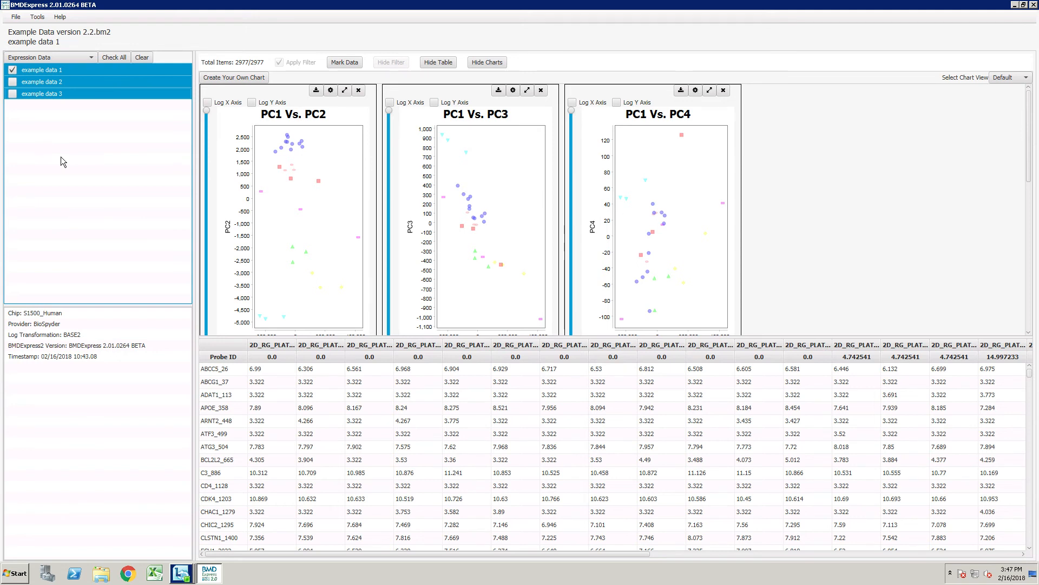
click(49, 71)
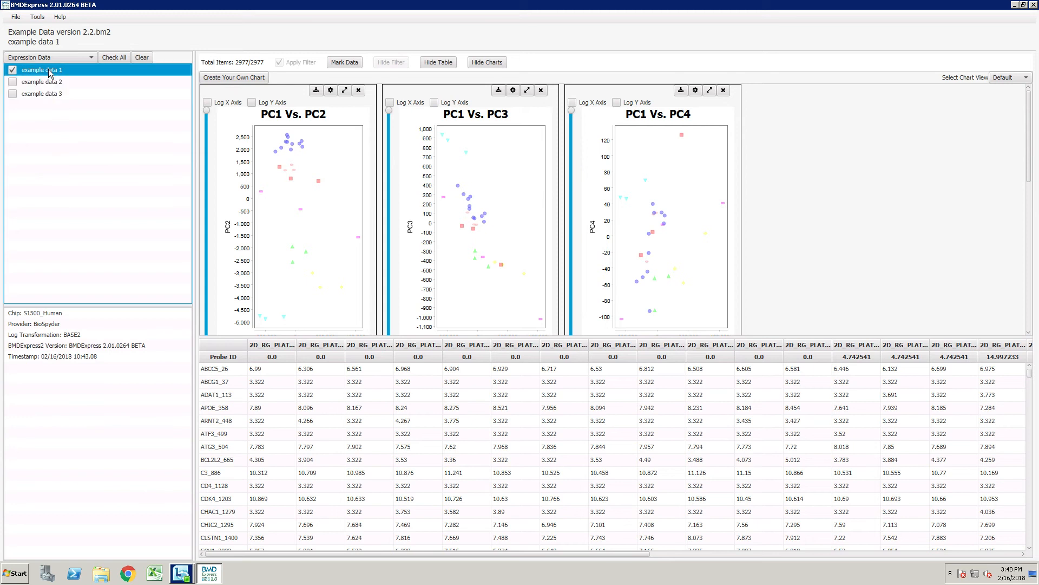
shift+click(57, 99)
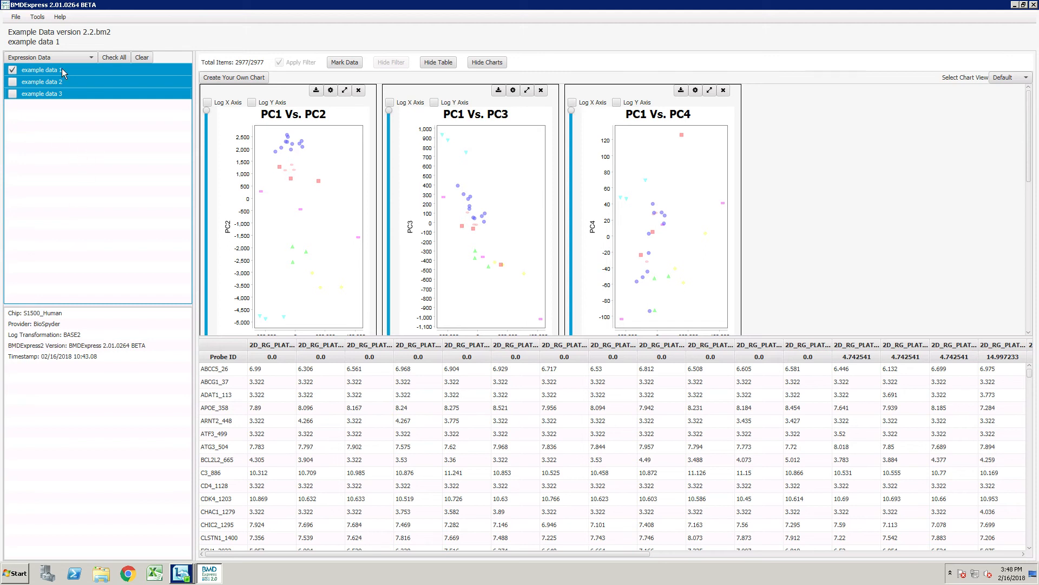
click(41, 18)
mouse_move(46, 35)
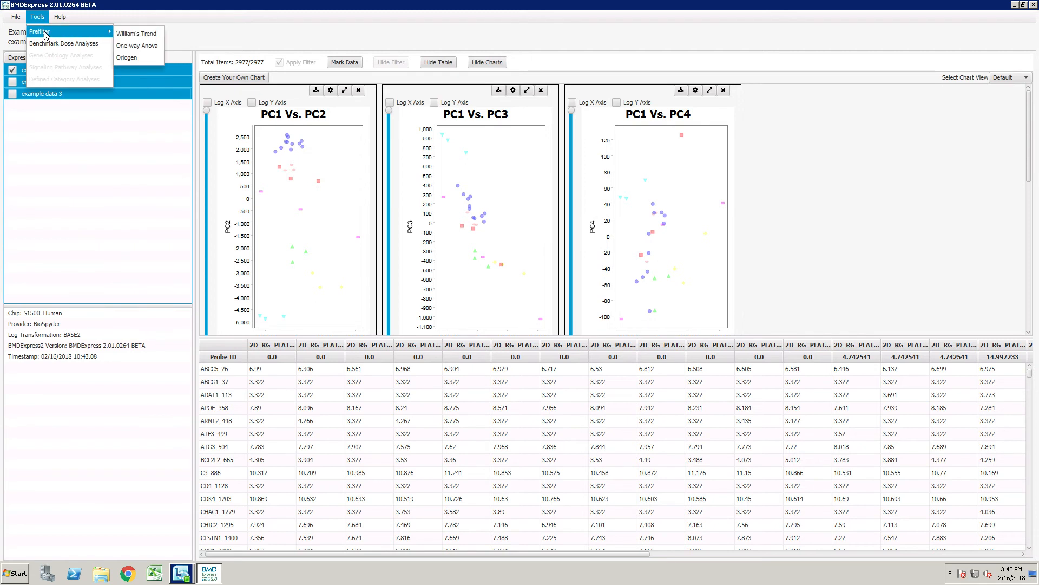
click(134, 35)
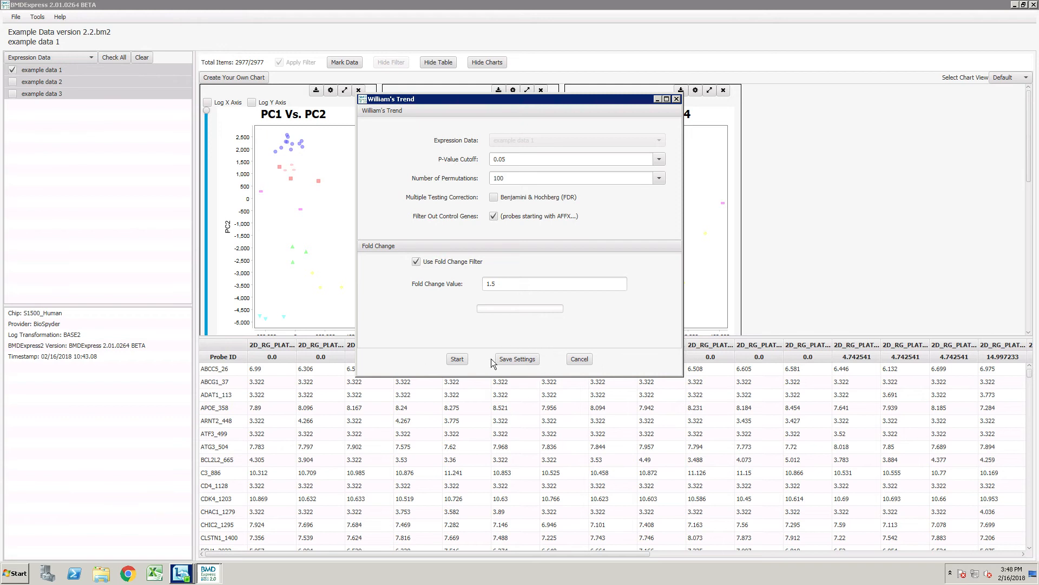
Try a fold change value of 2.0 in the William's Trend settings, and close them without running the prefilter
drag(499, 283, 455, 278)
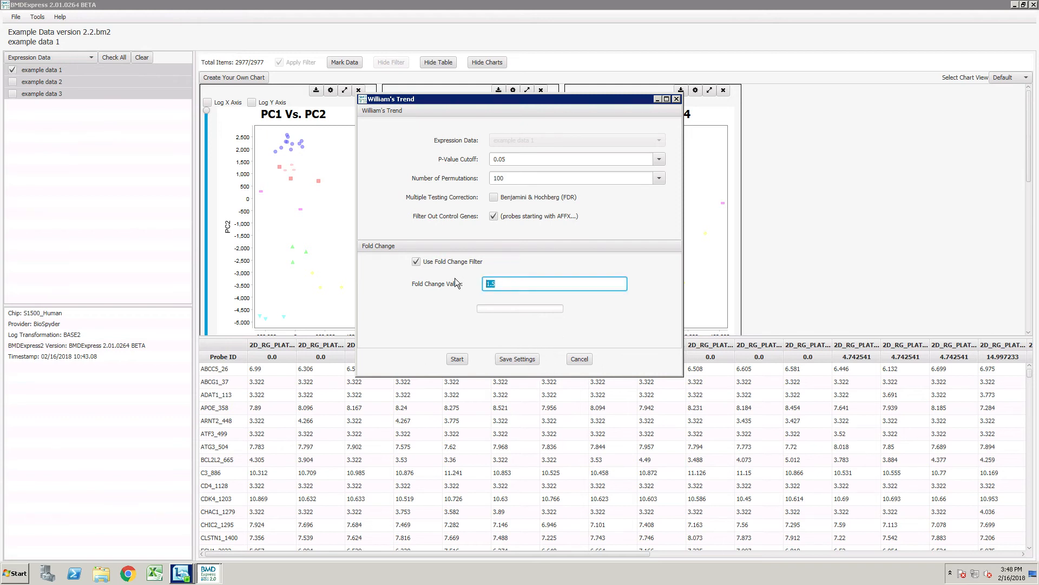
text(2.0)
drag(497, 284, 465, 281)
click(578, 359)
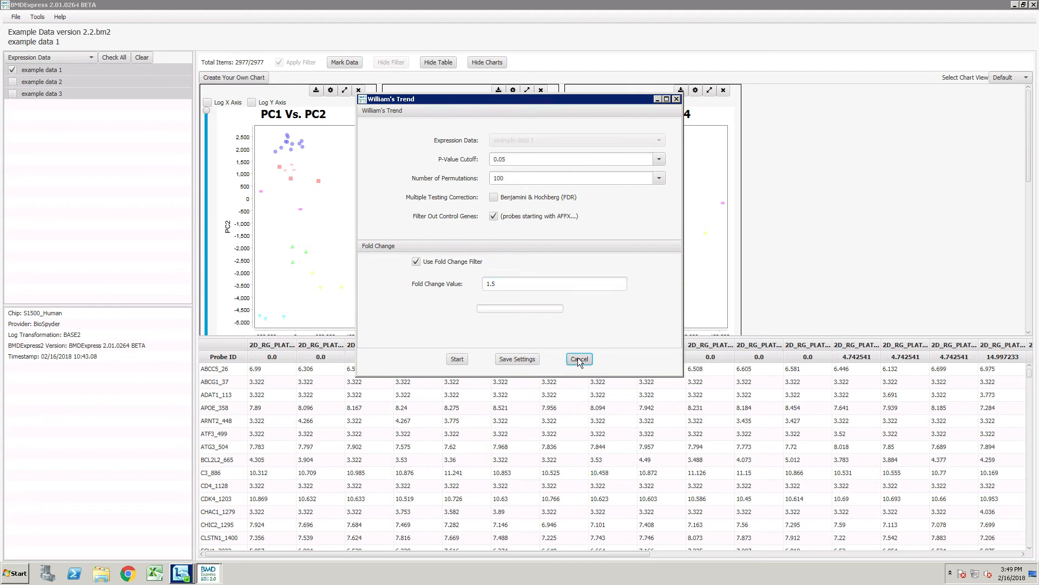
View the list of William's Trend results, and return to the expression data with all three example datasets selected
click(92, 56)
click(70, 97)
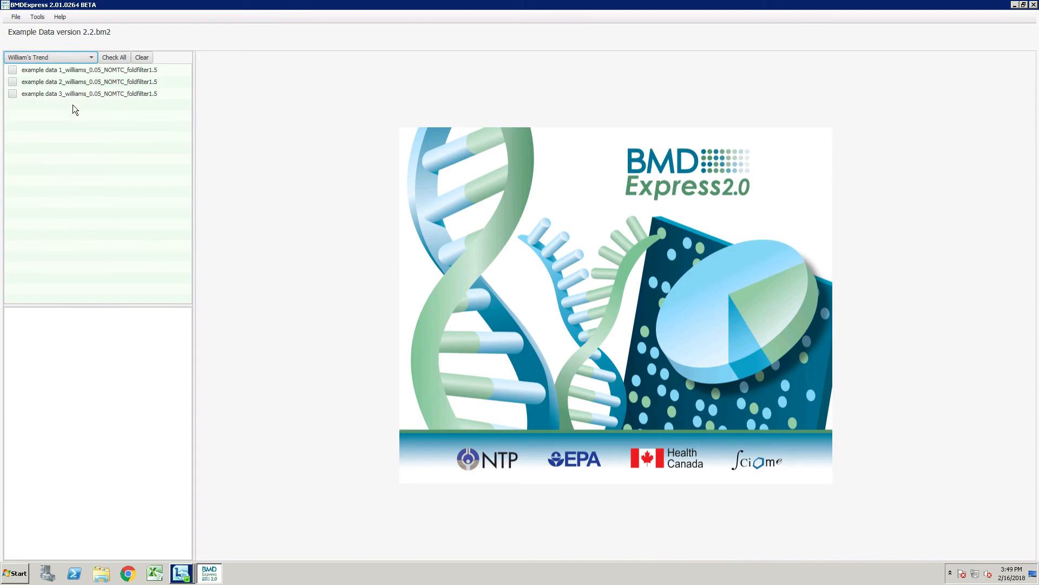
click(91, 56)
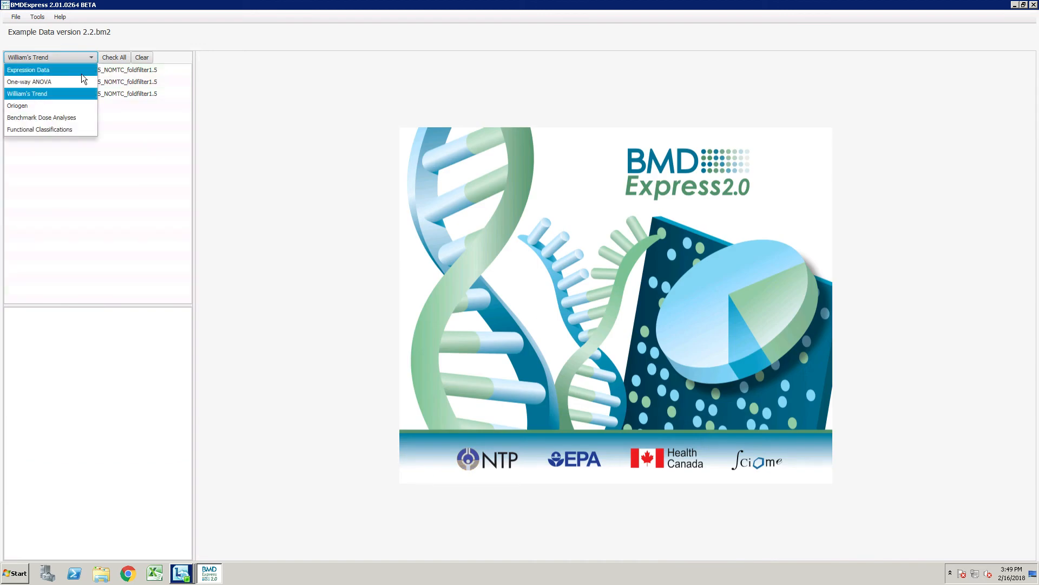
click(80, 69)
click(49, 71)
shift+click(46, 95)
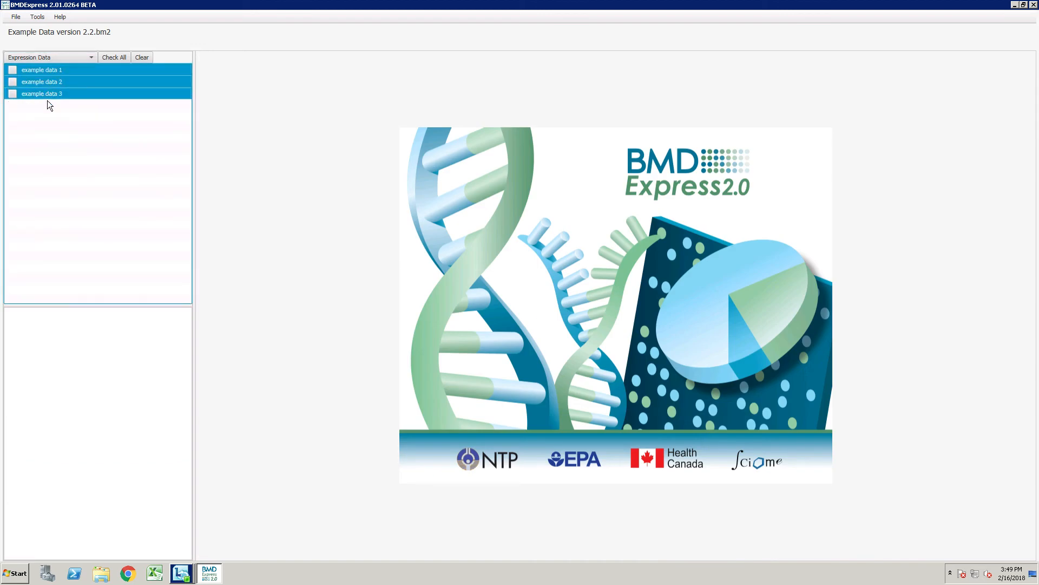
Review the One-way ANOVA prefilter settings for the selected datasets and close them without running the analysis
click(39, 17)
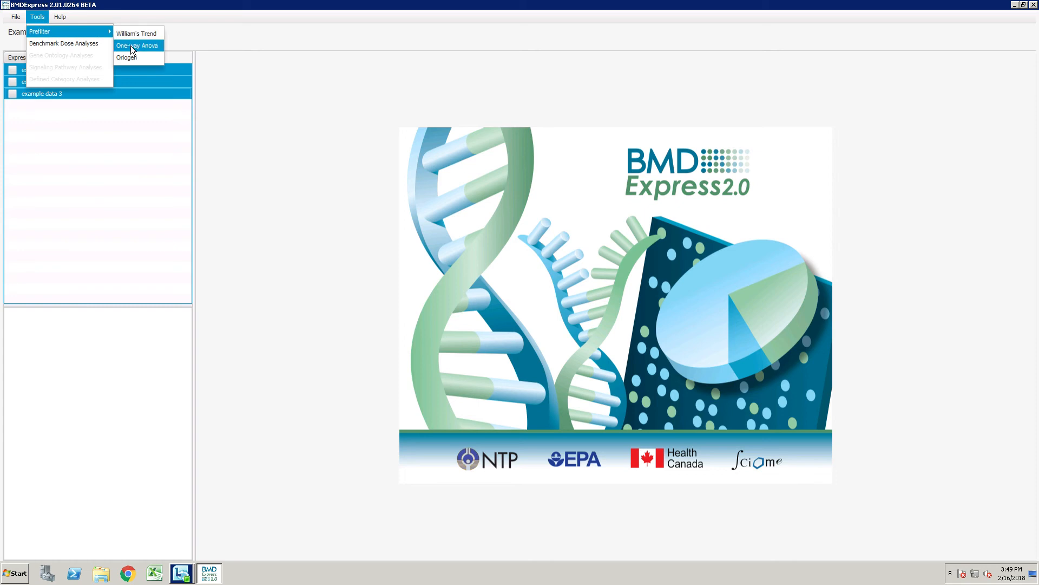
click(131, 46)
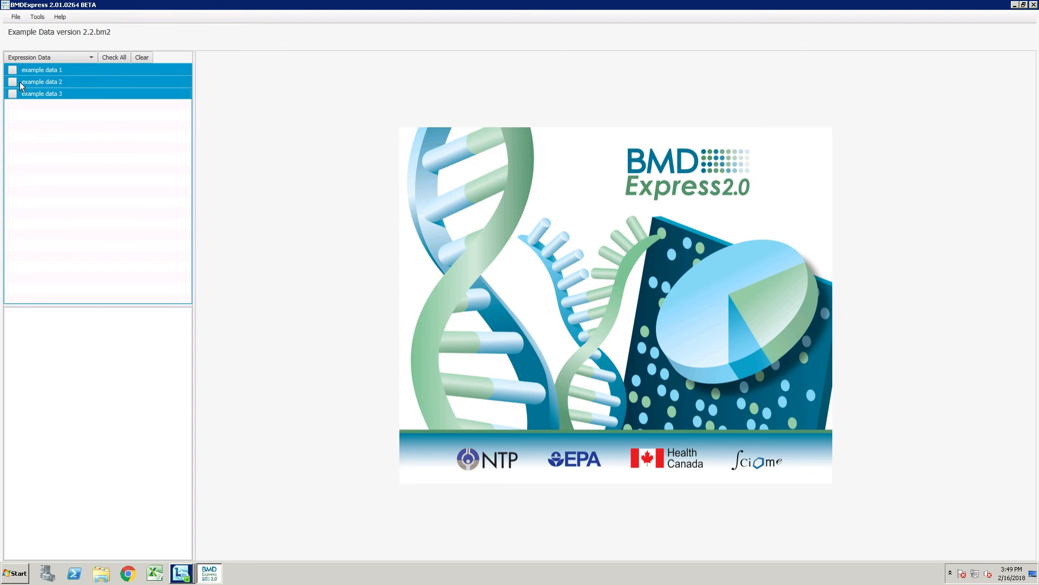
click(37, 17)
mouse_move(44, 34)
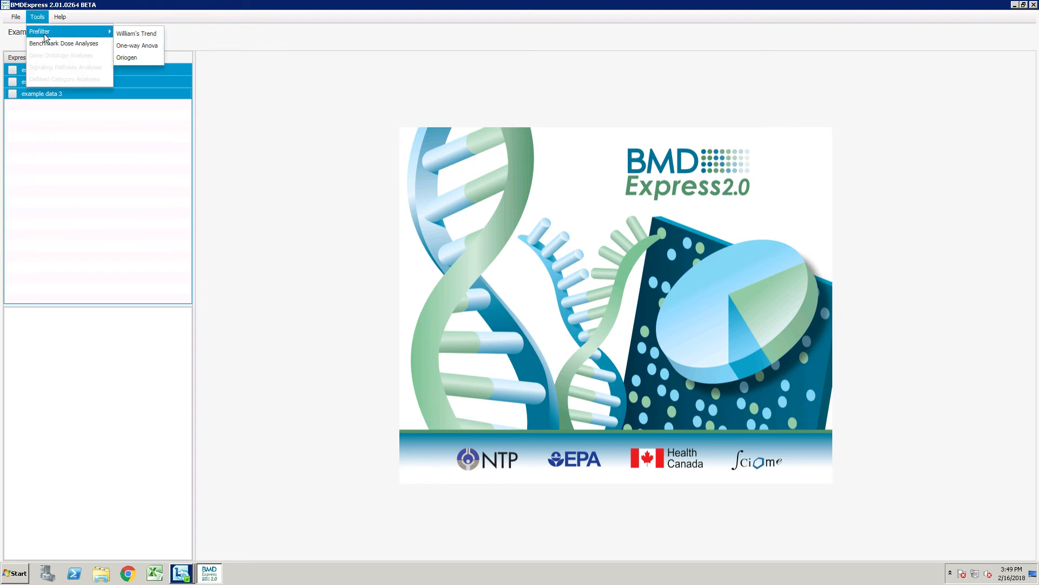
click(135, 46)
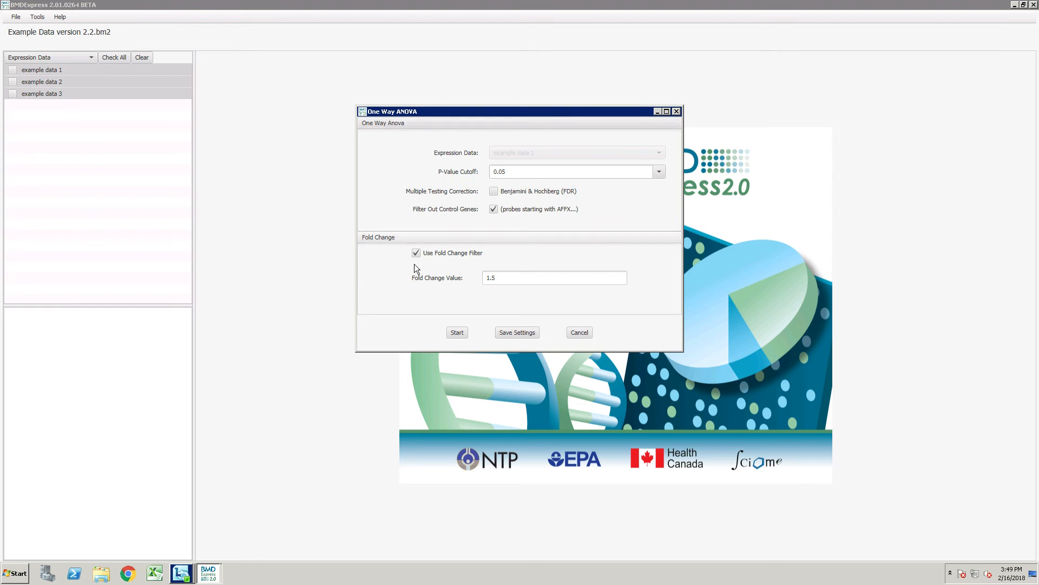
click(576, 335)
Review the Oriogen prefilter settings for the selected datasets and close them without running the analysis
click(37, 17)
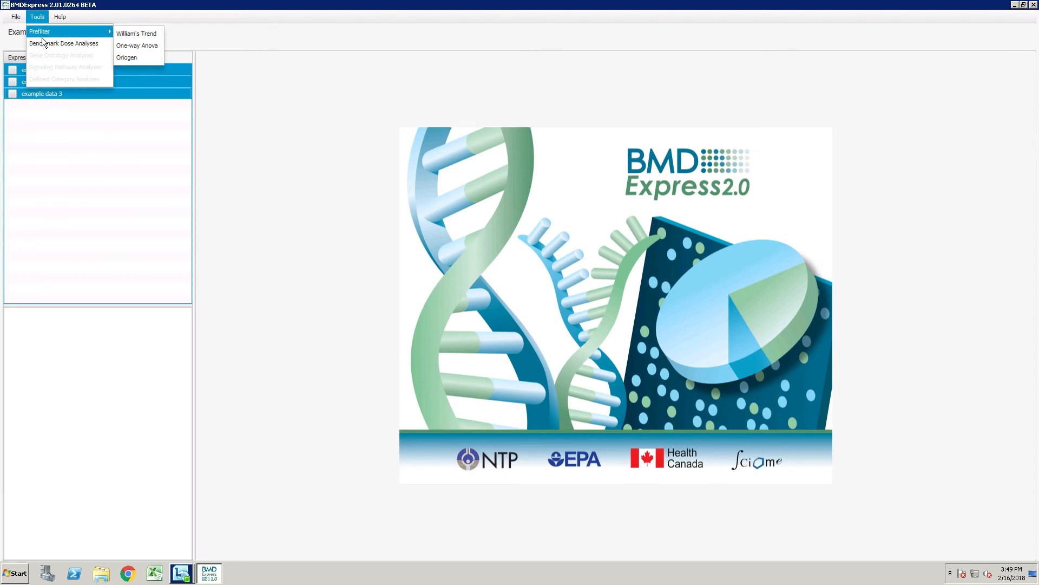
click(129, 58)
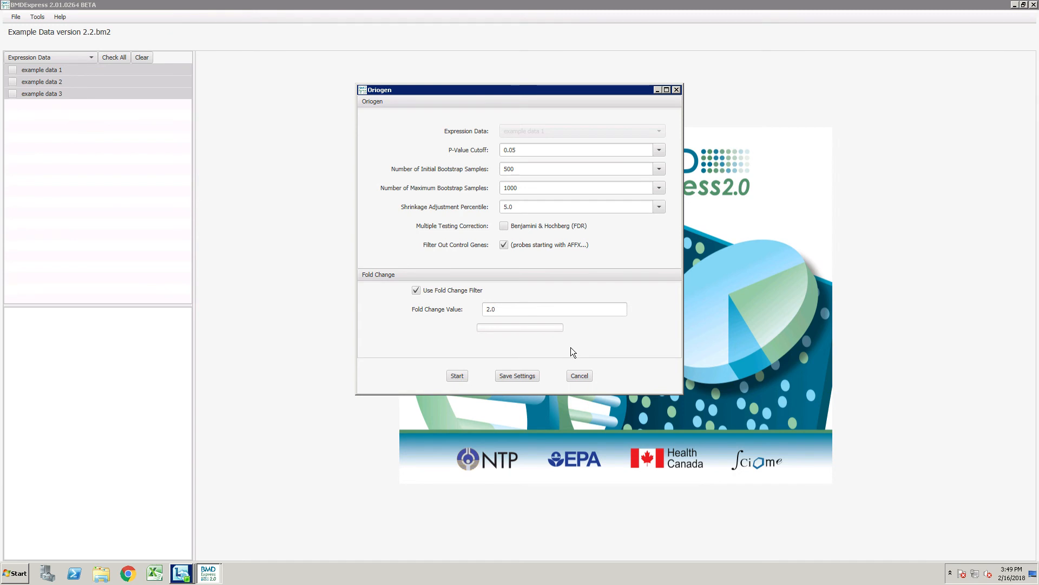
click(579, 376)
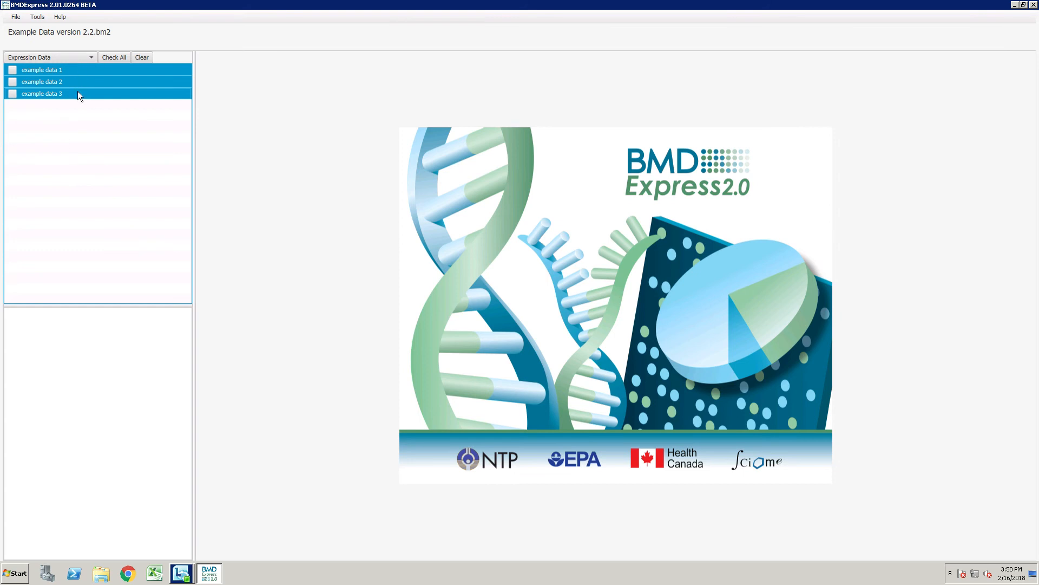
Display the charts and table of the William's Trend results for example data 1
click(92, 58)
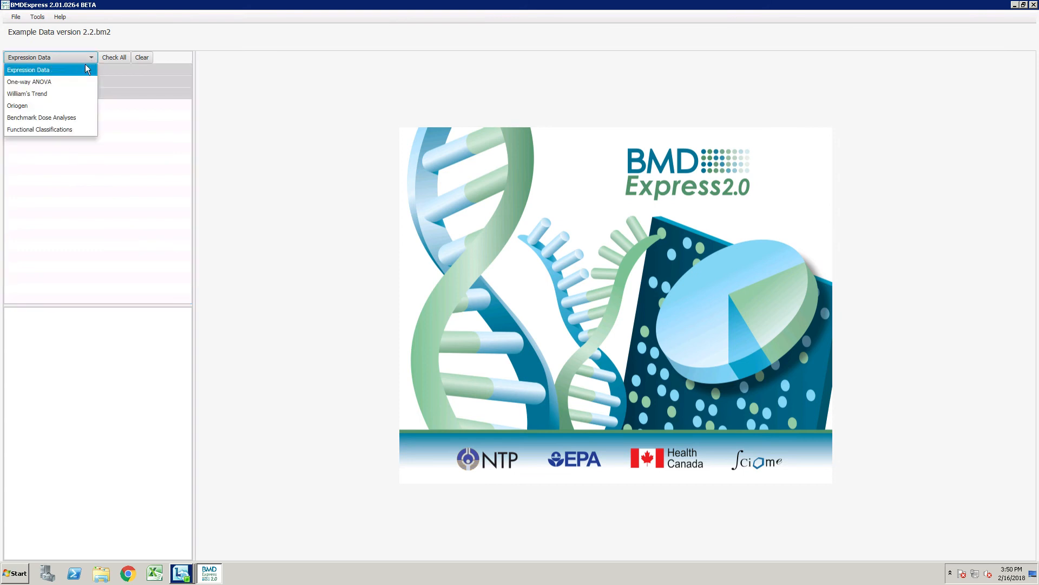
click(56, 95)
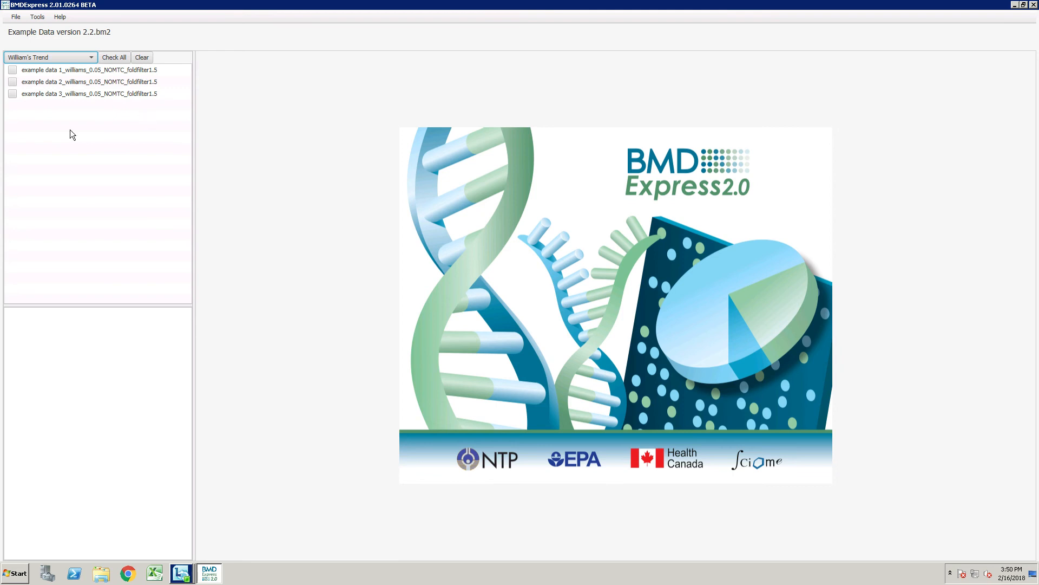
click(12, 70)
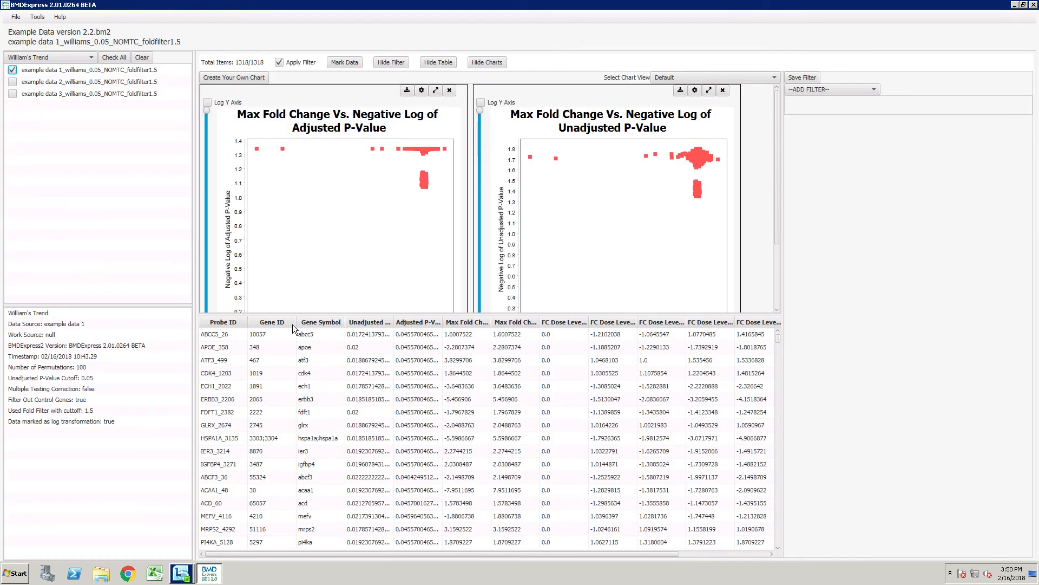
Enlarge the chart area of the William's Trend results and check the available chart views, keeping Default
drag(411, 315, 412, 361)
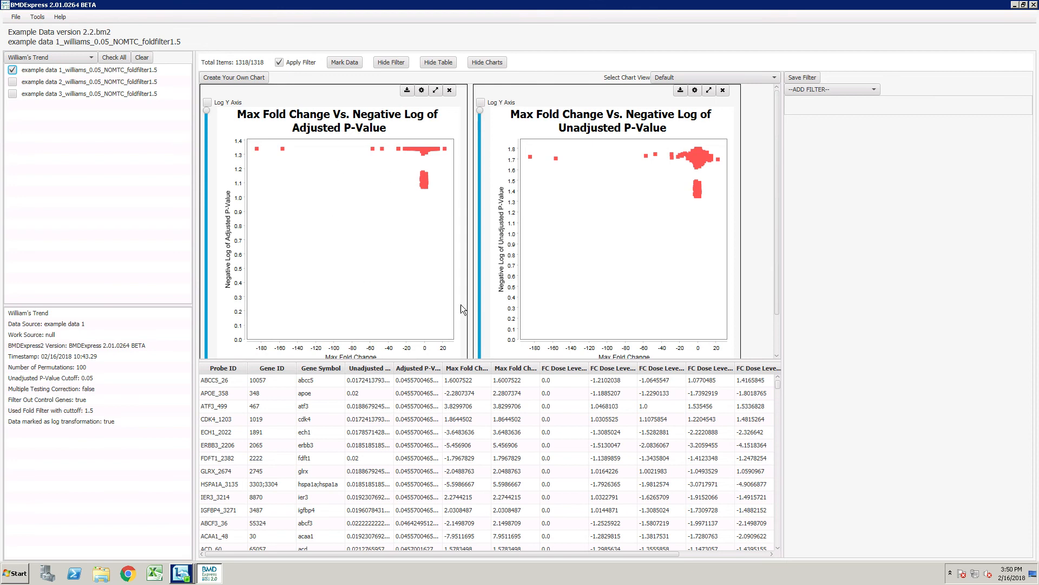
click(775, 79)
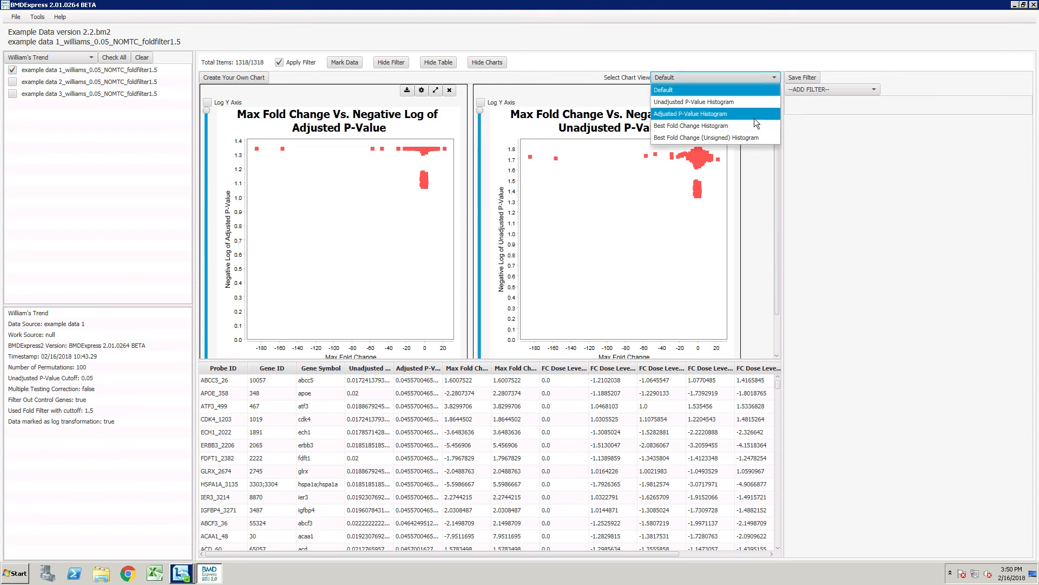
click(750, 191)
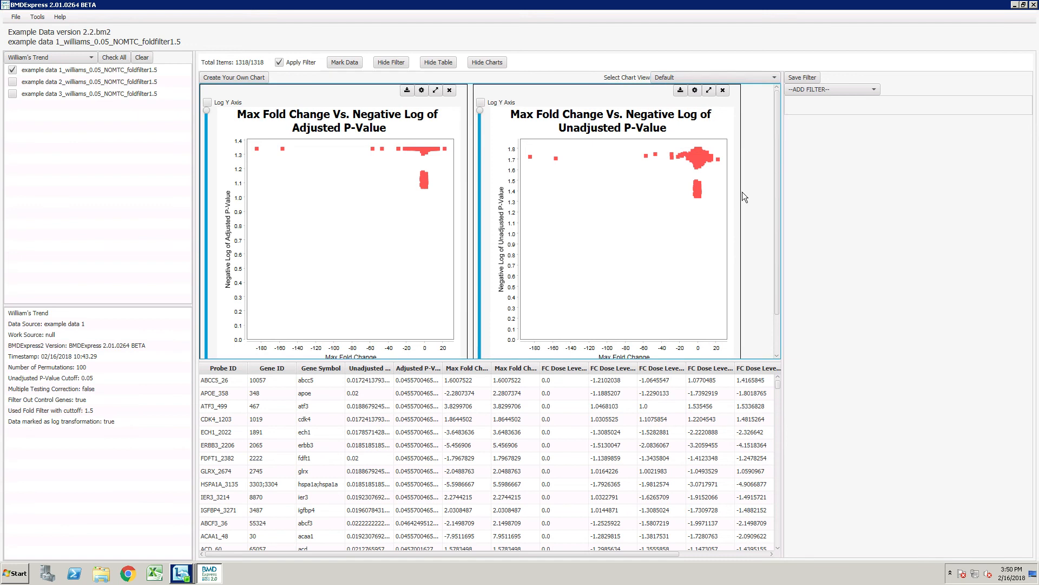
Enlarge the results table and examine its p-value and fold change columns across the dose levels
drag(568, 360, 563, 297)
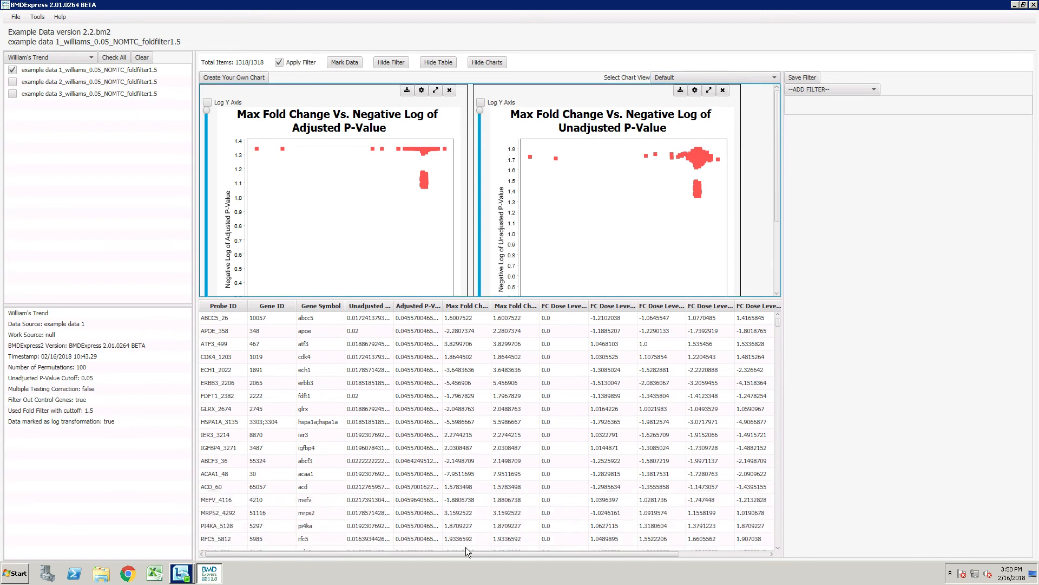
drag(464, 554, 442, 553)
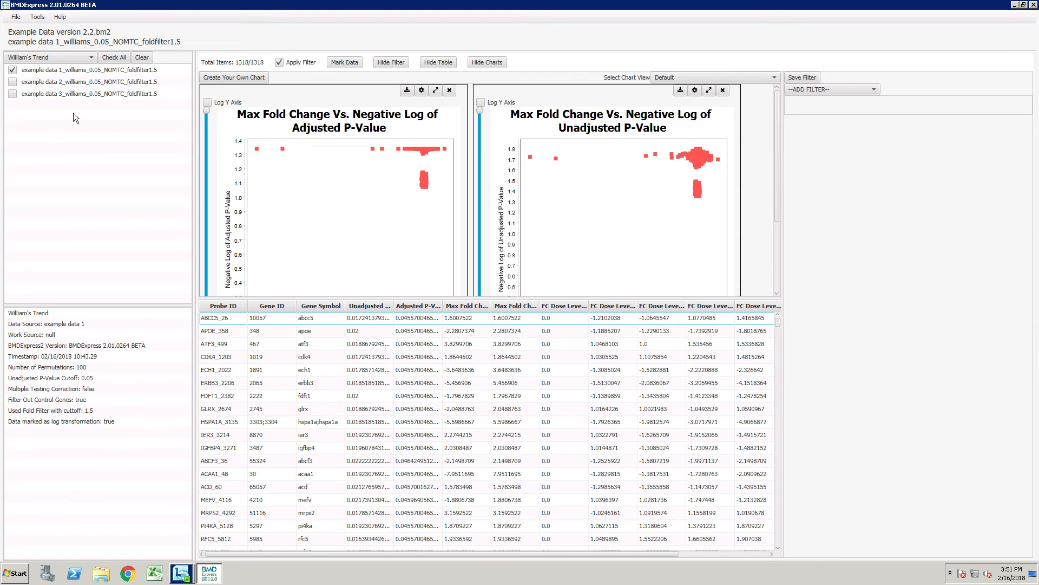
drag(449, 553, 525, 549)
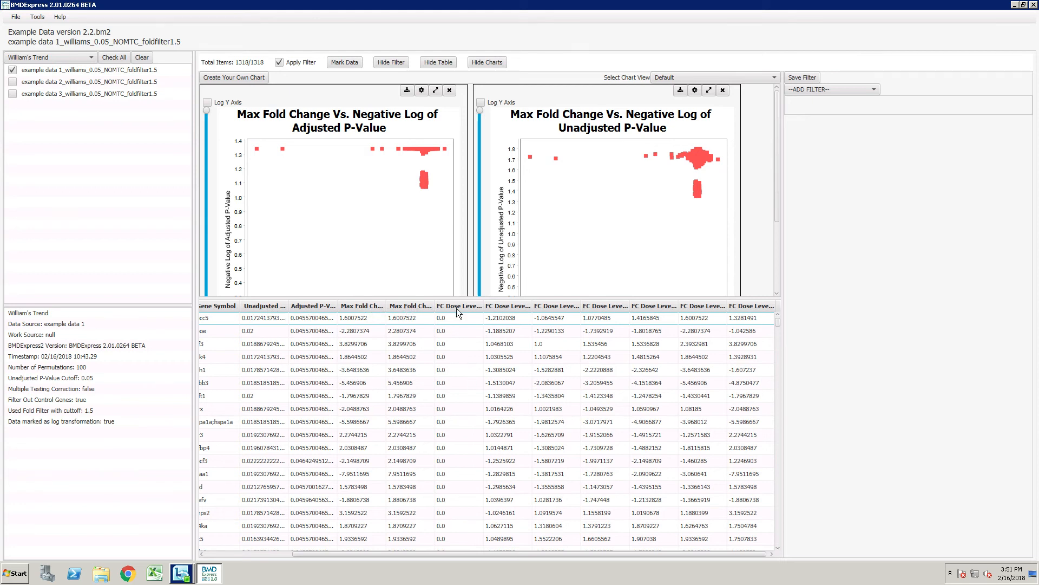
drag(567, 557, 479, 548)
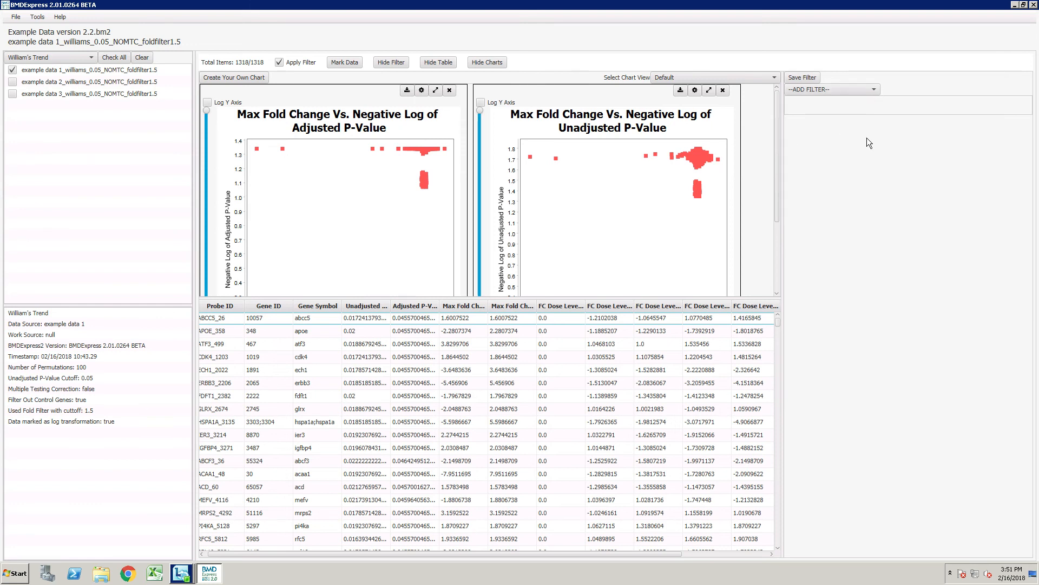
Add a Max Fold Change Unsigned filter to the William's Trend results, keeping only values >= 2
click(854, 90)
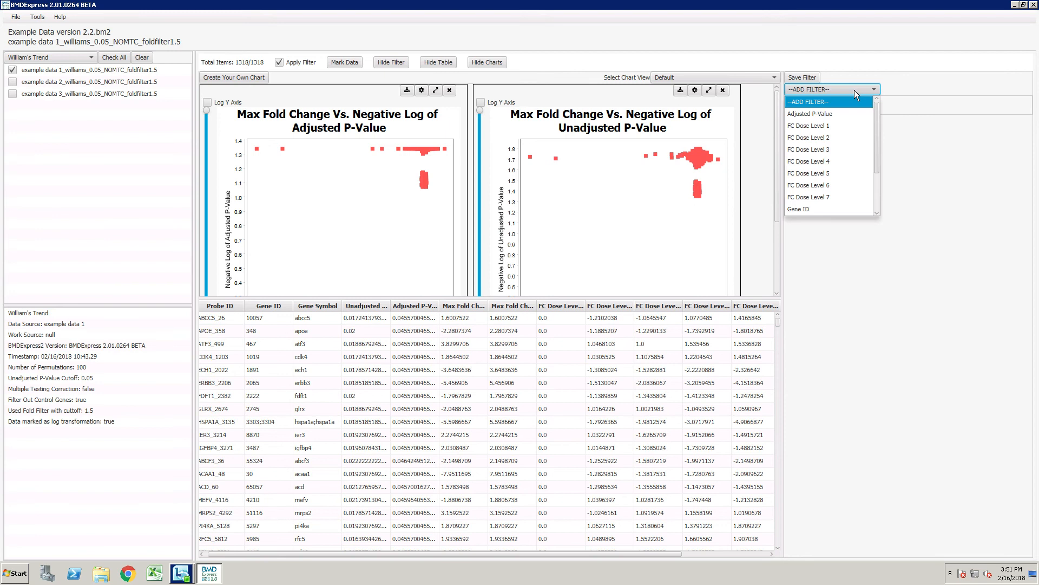
drag(876, 115, 877, 161)
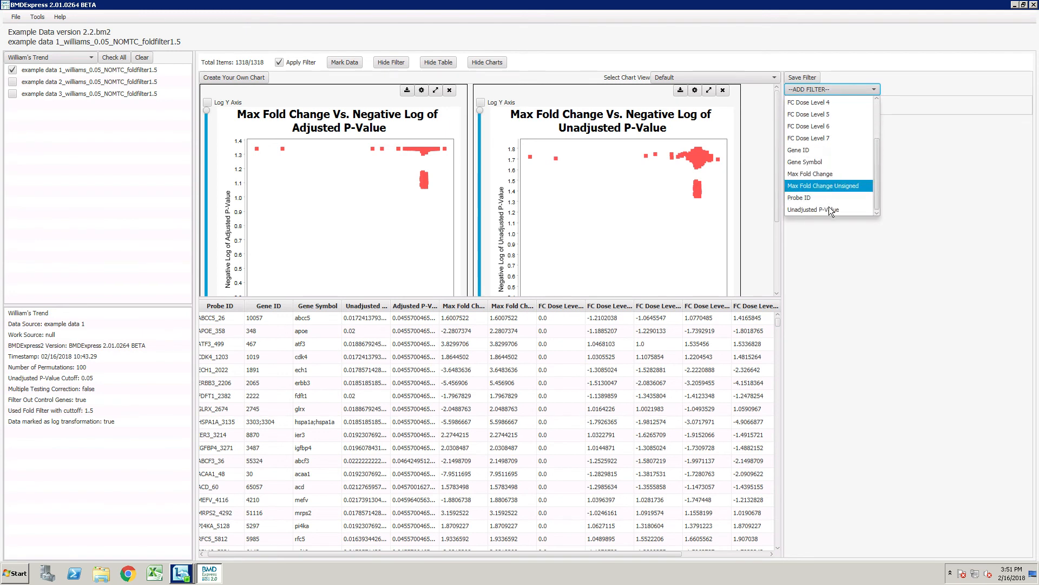
click(827, 185)
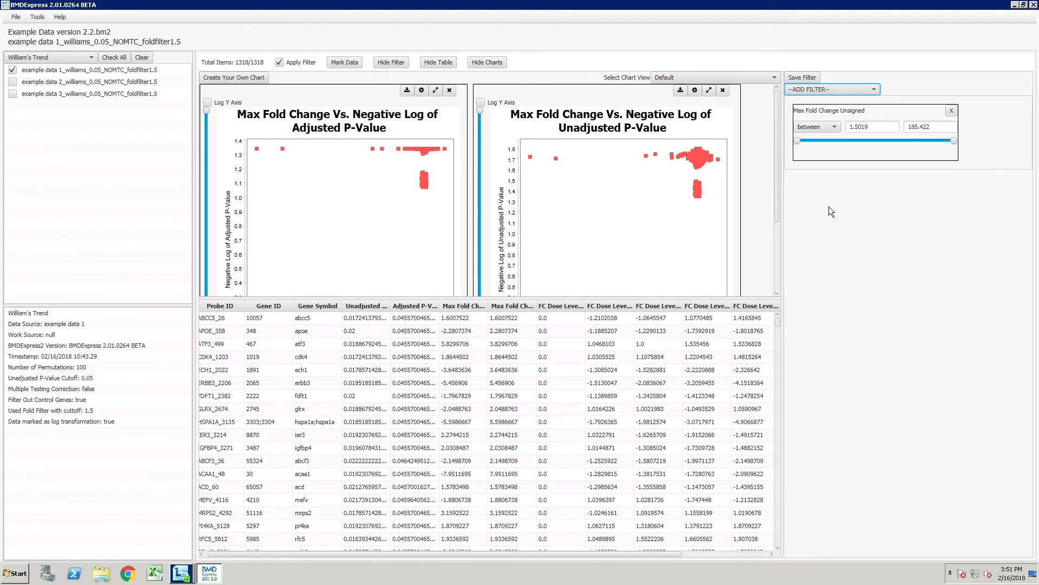
click(835, 127)
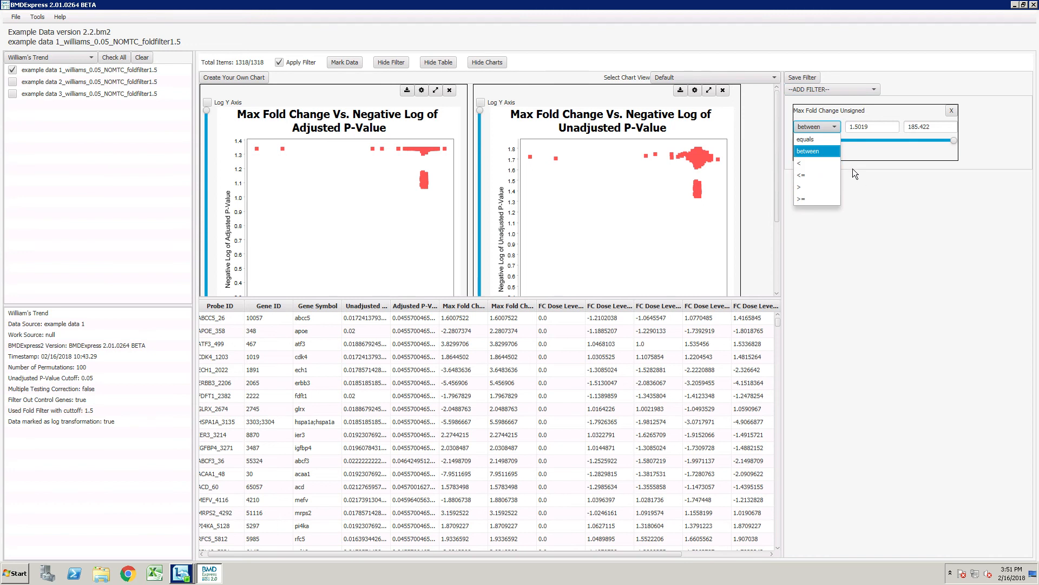
click(807, 198)
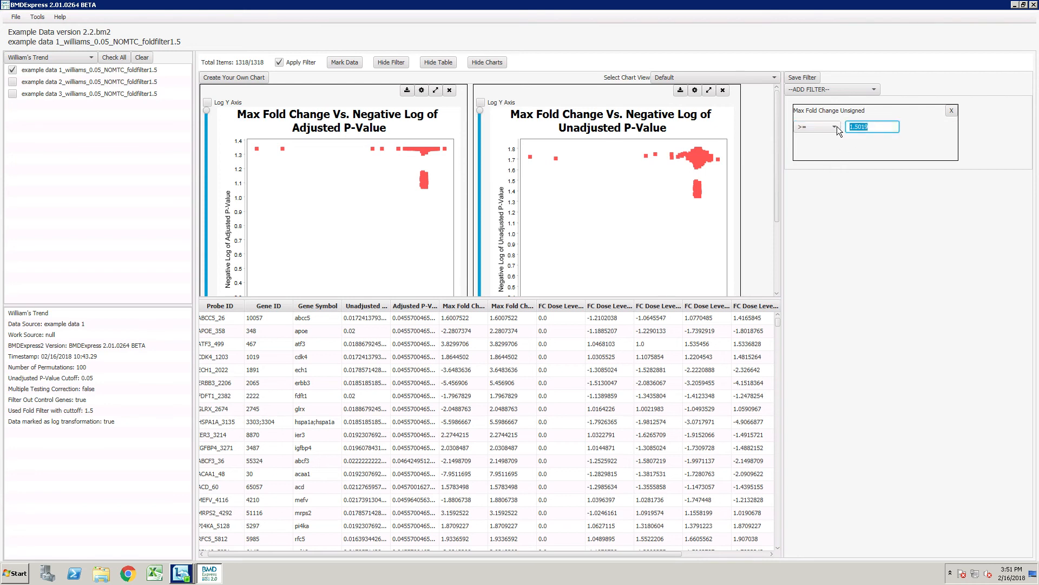
text(2)
key(Return)
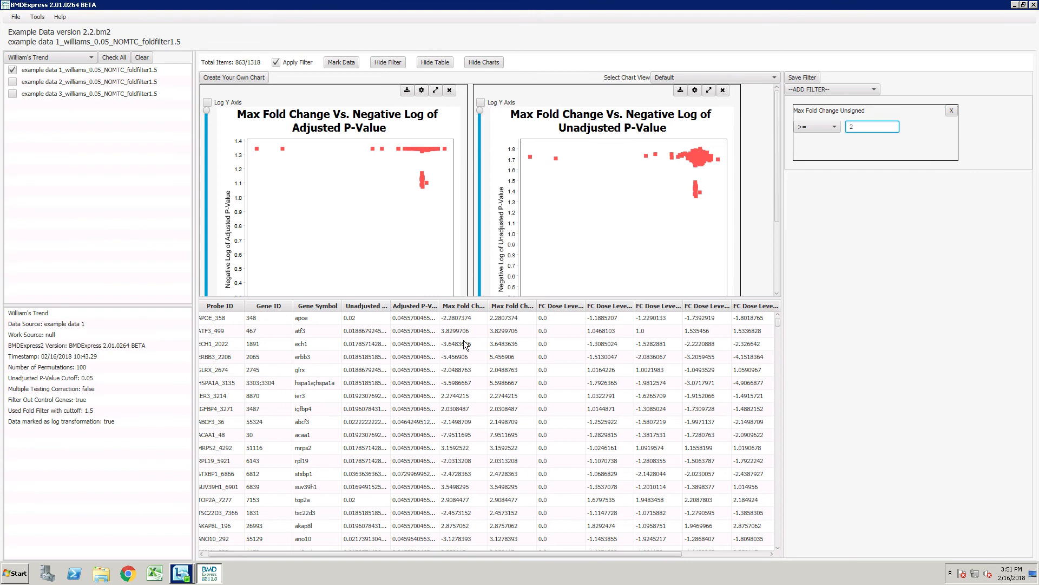
Sort the filtered table by unsigned max fold change in descending order, and return it to its original order
click(515, 305)
click(515, 305)
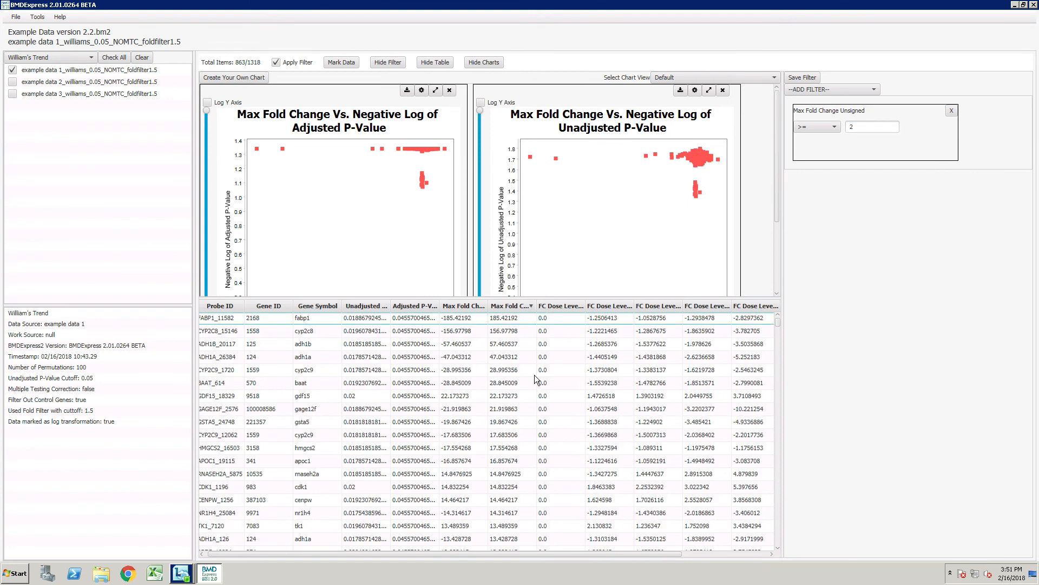
click(511, 305)
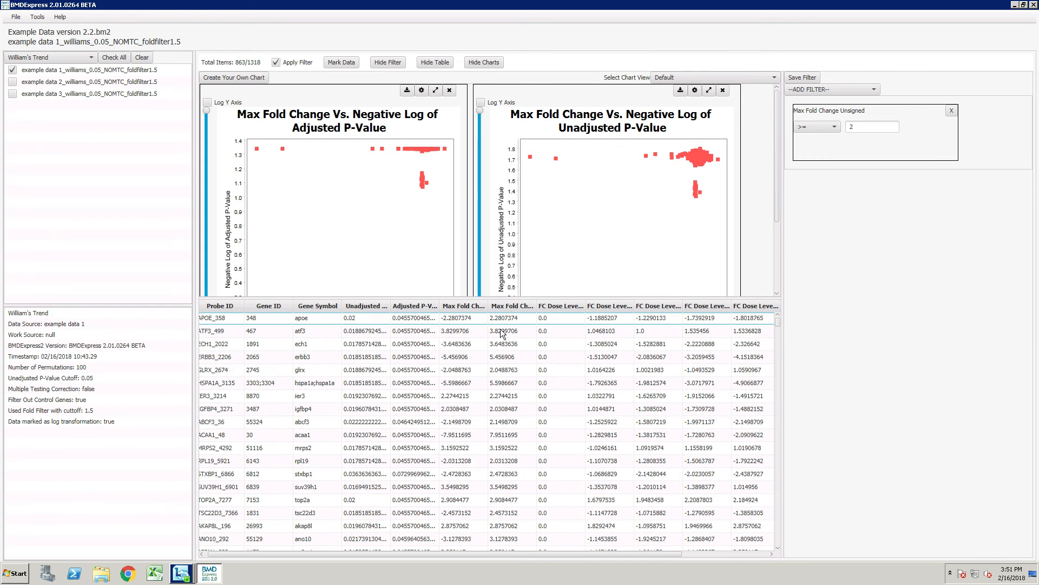
Sort the filtered William's Trend table by unsigned max fold change in ascending order and adjust the height of the chart area
click(514, 306)
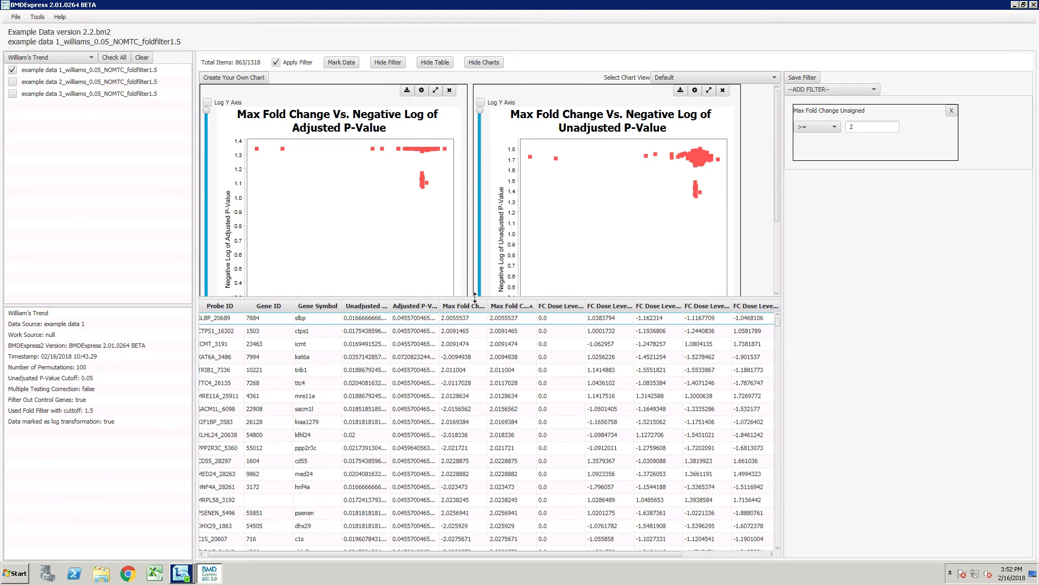
drag(477, 299, 480, 365)
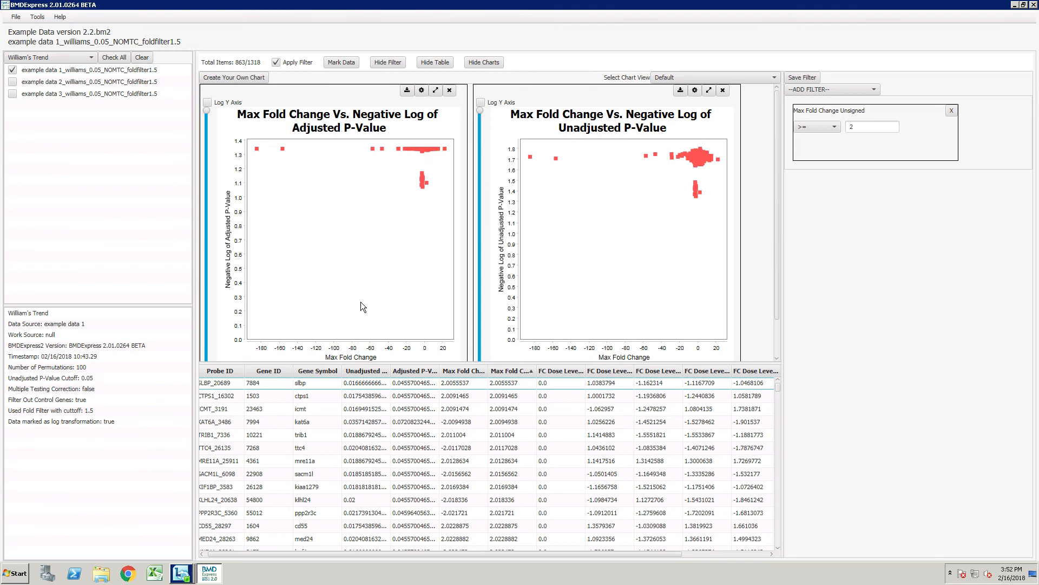
drag(400, 362, 398, 314)
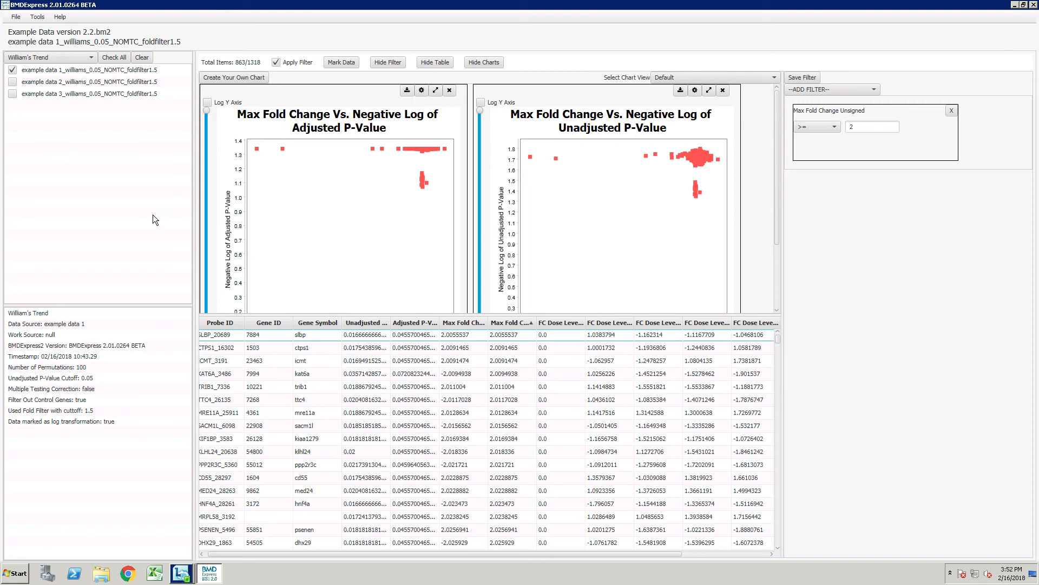
Review the Benchmark Dose Analyses options for all three William's Trend results together, and close the setup without running it
click(12, 70)
click(36, 71)
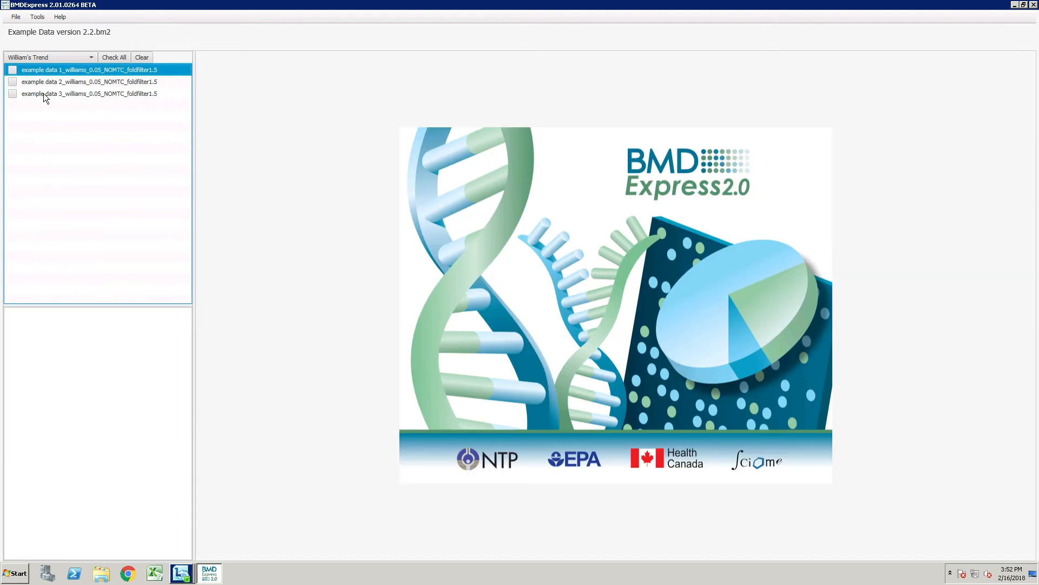
shift+click(43, 93)
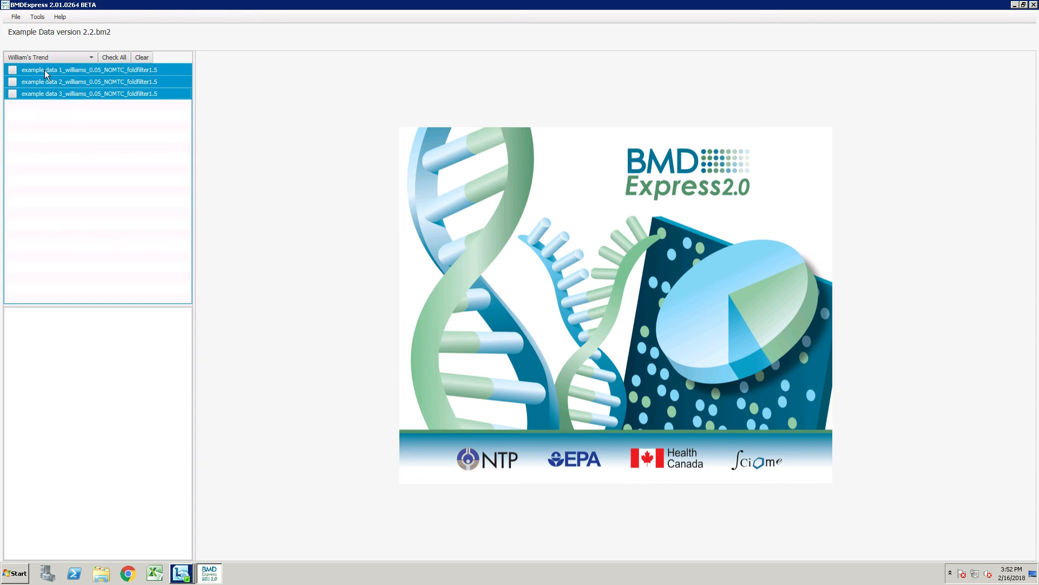
click(38, 17)
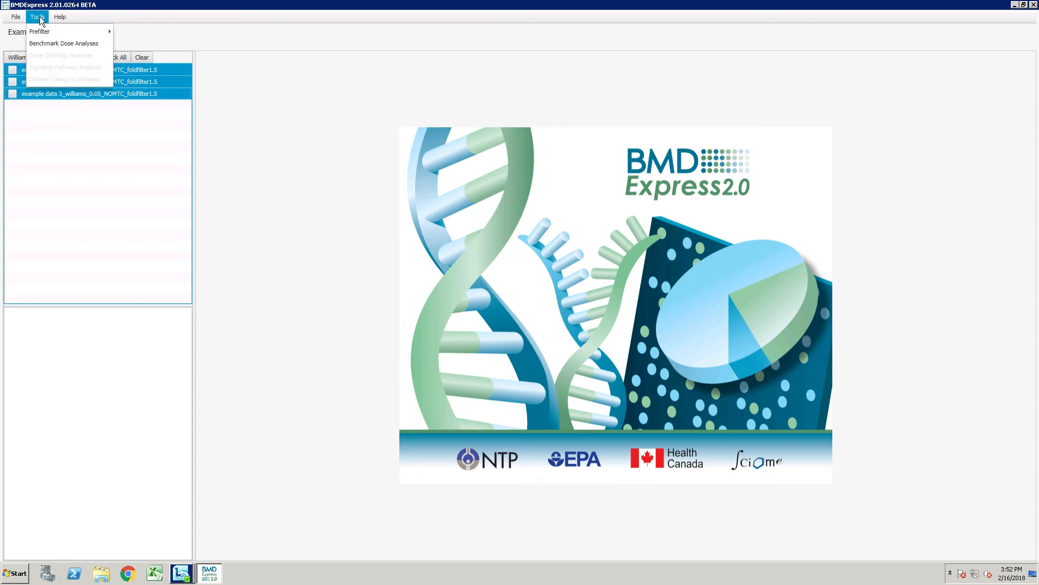
click(51, 43)
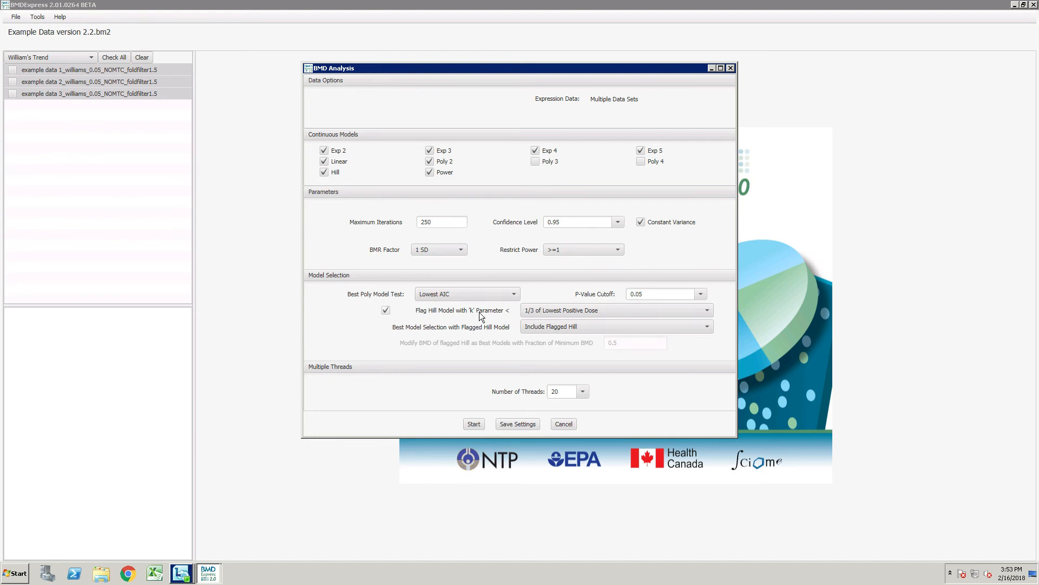
click(564, 424)
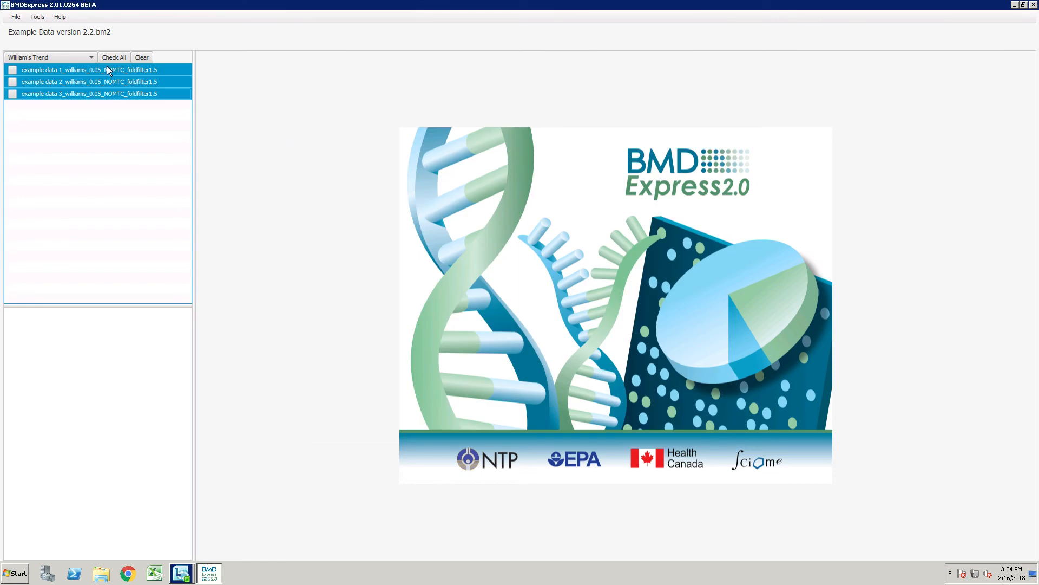
Display the Benchmark Dose Analyses results of example data 1 and enlarge their chart area
click(92, 56)
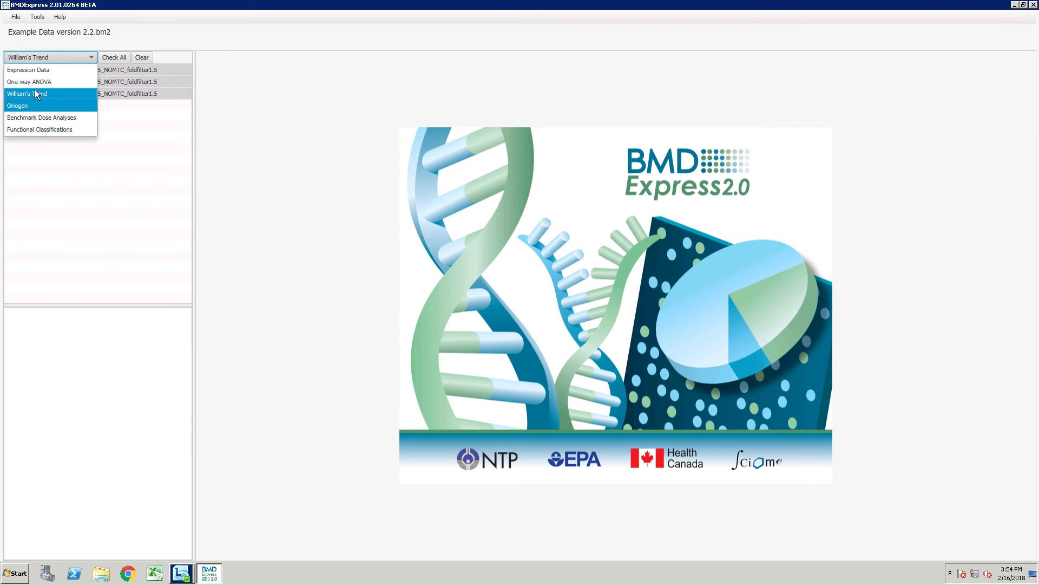
click(42, 118)
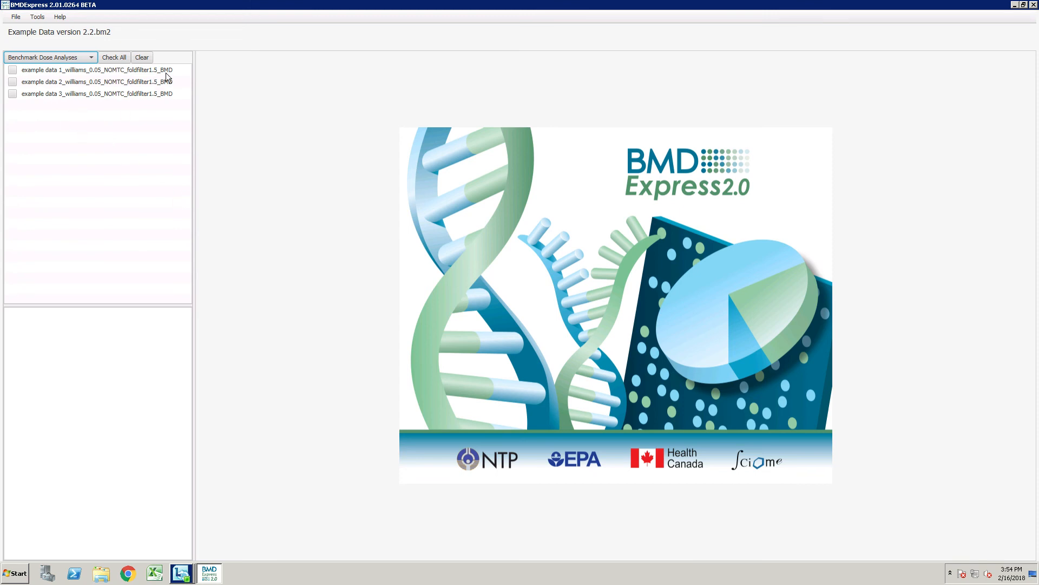
click(13, 71)
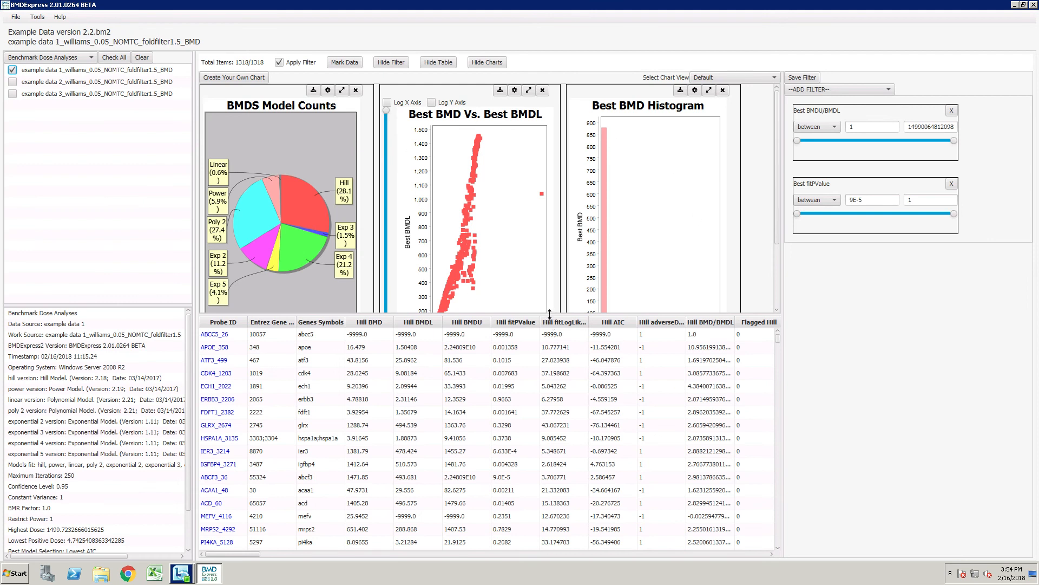
drag(549, 314, 549, 343)
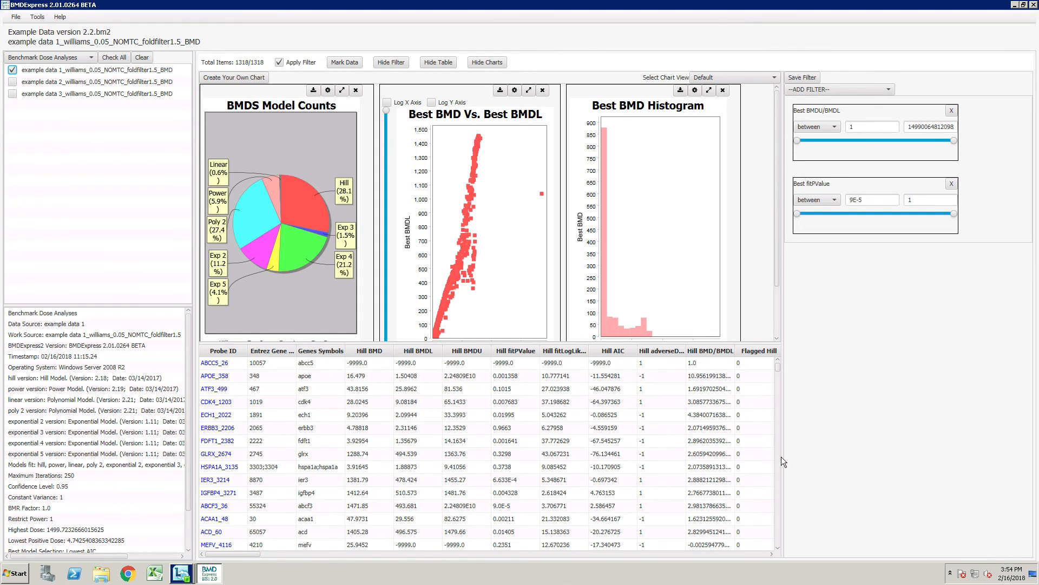
Set the upper limit of the Best BMDU/BMDL filter to 40
click(910, 126)
double_click(957, 127)
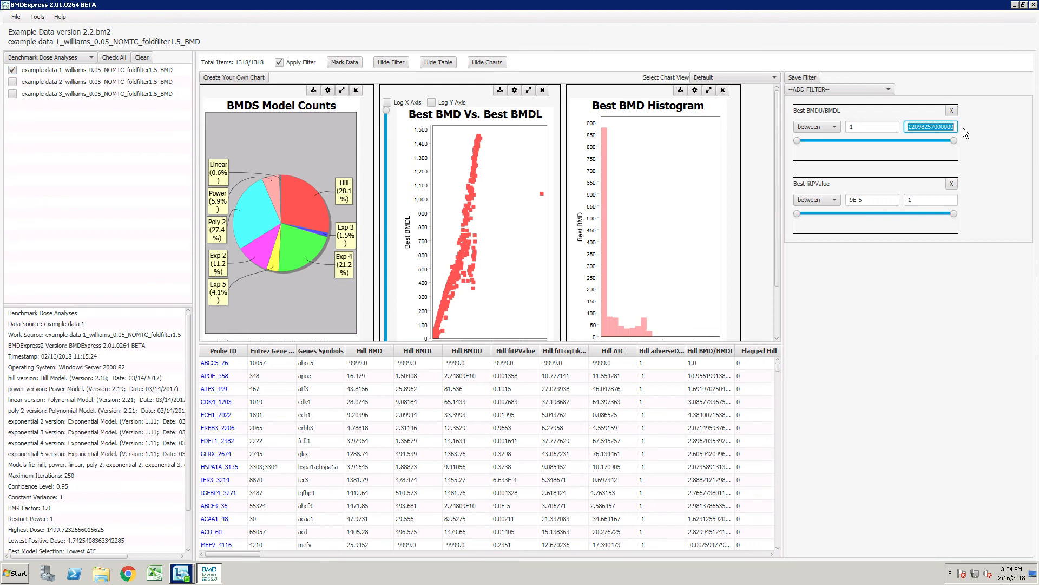
text(40)
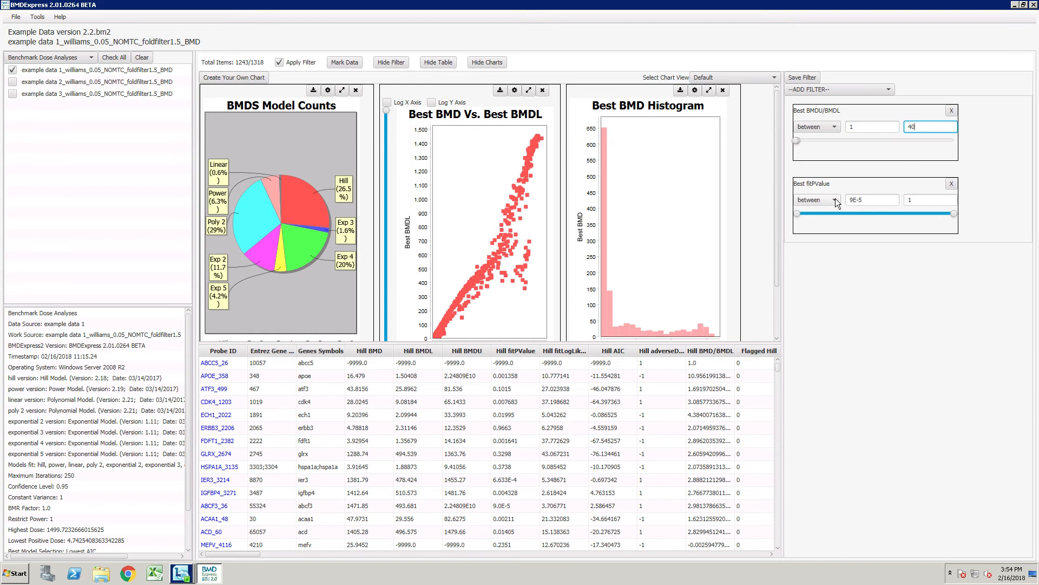
Change the Best fitPValue filter to keep only values >= 0.1
drag(878, 199, 834, 199)
click(834, 200)
click(812, 272)
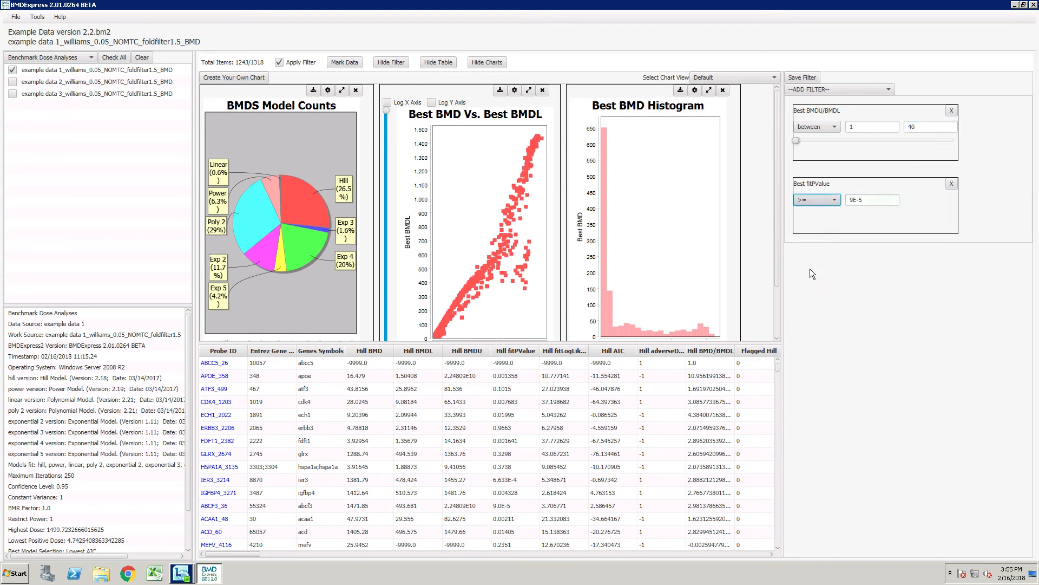
drag(866, 203, 816, 197)
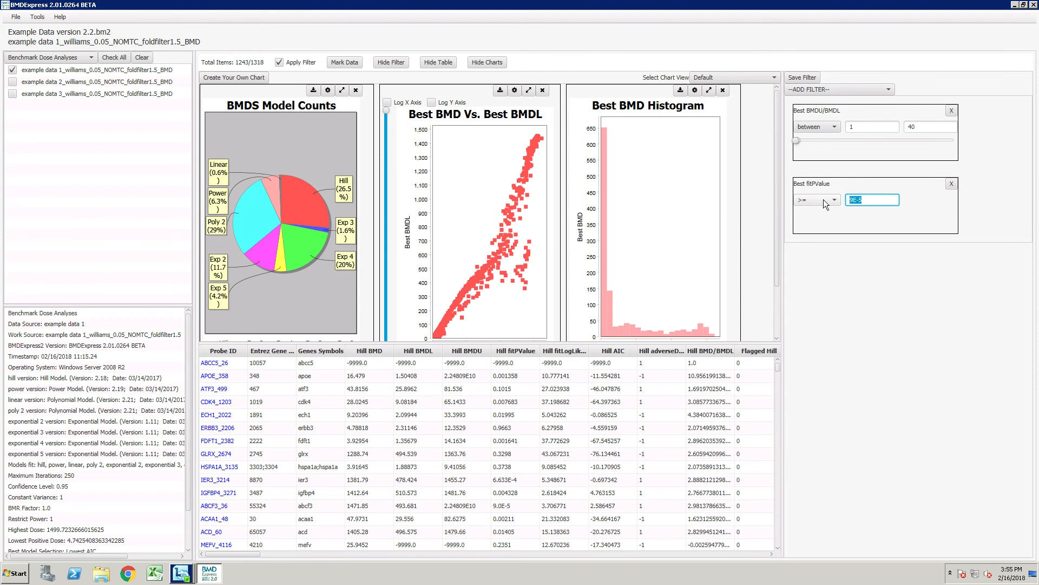
text(0.1)
key(Return)
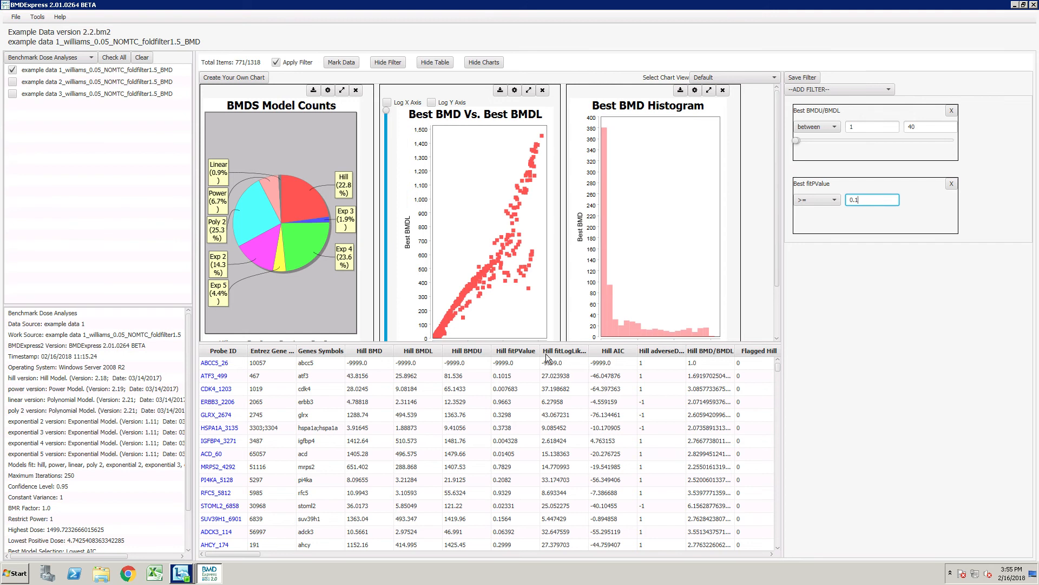
Switch the benchmark dose chart view to Accumulation Charts, enlarging the chart area to view the full plots and reducing it again
drag(551, 342, 555, 399)
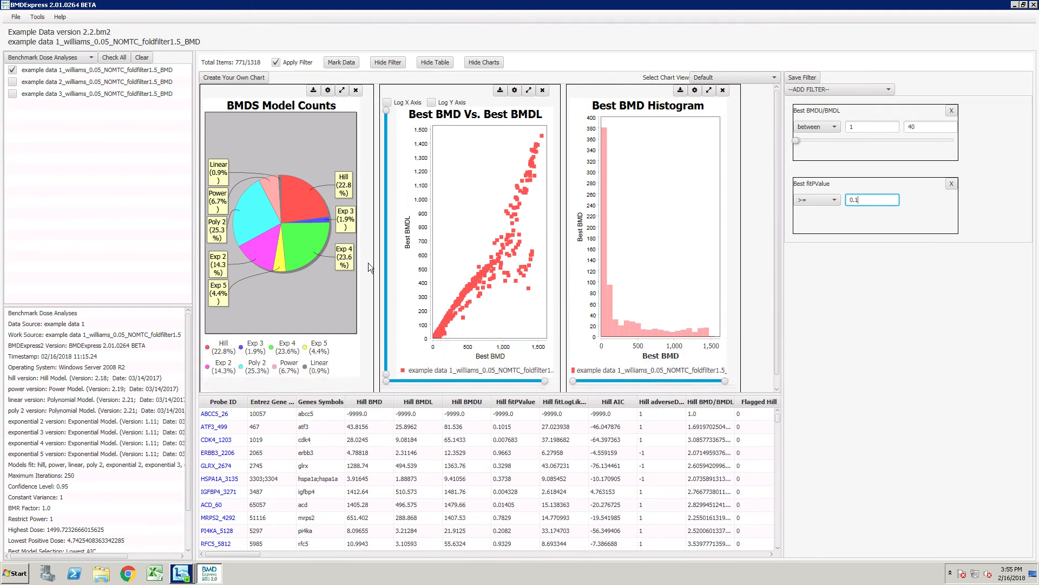
click(744, 77)
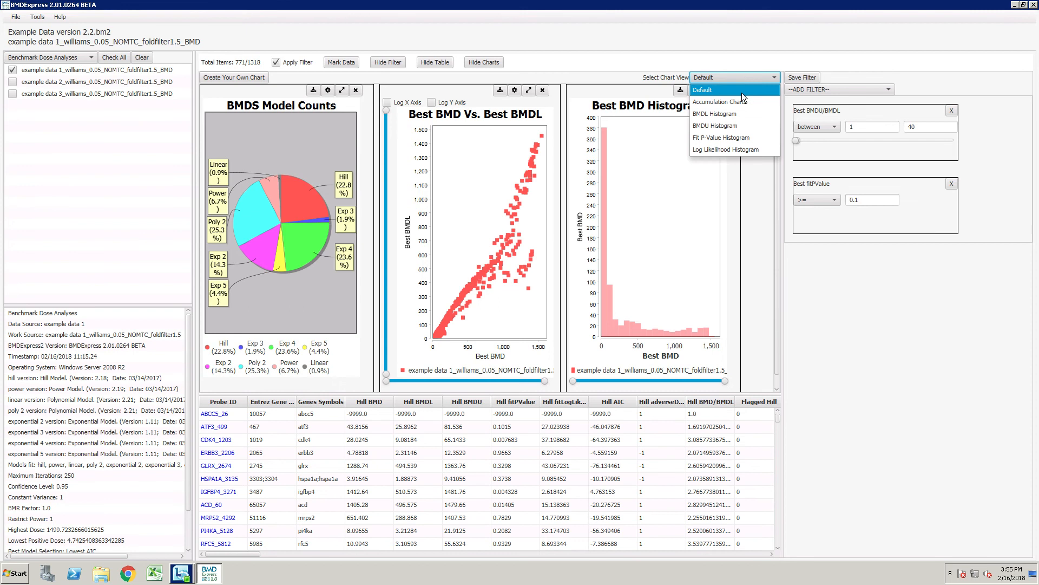
click(739, 102)
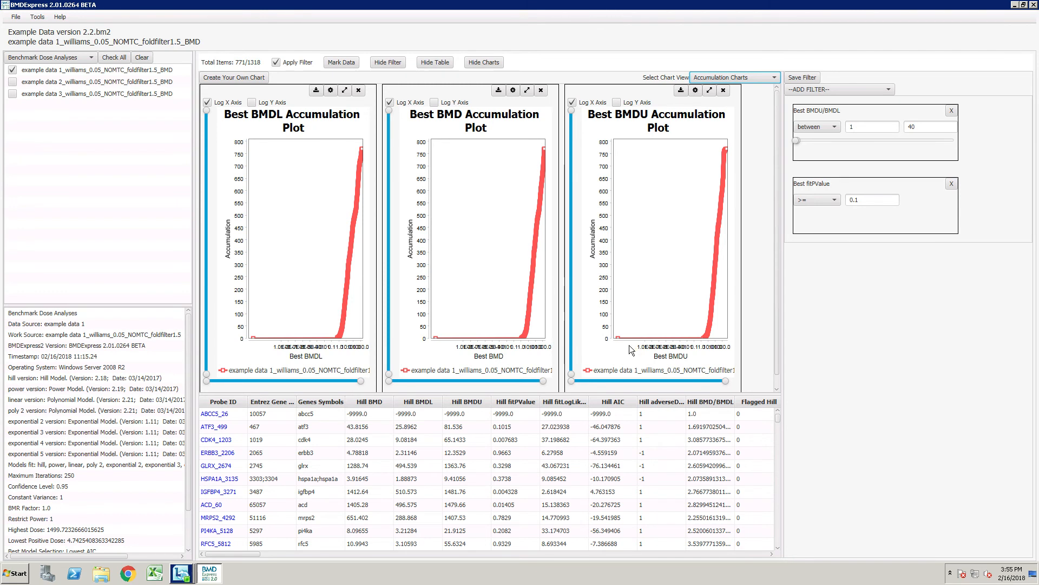
drag(553, 393, 555, 342)
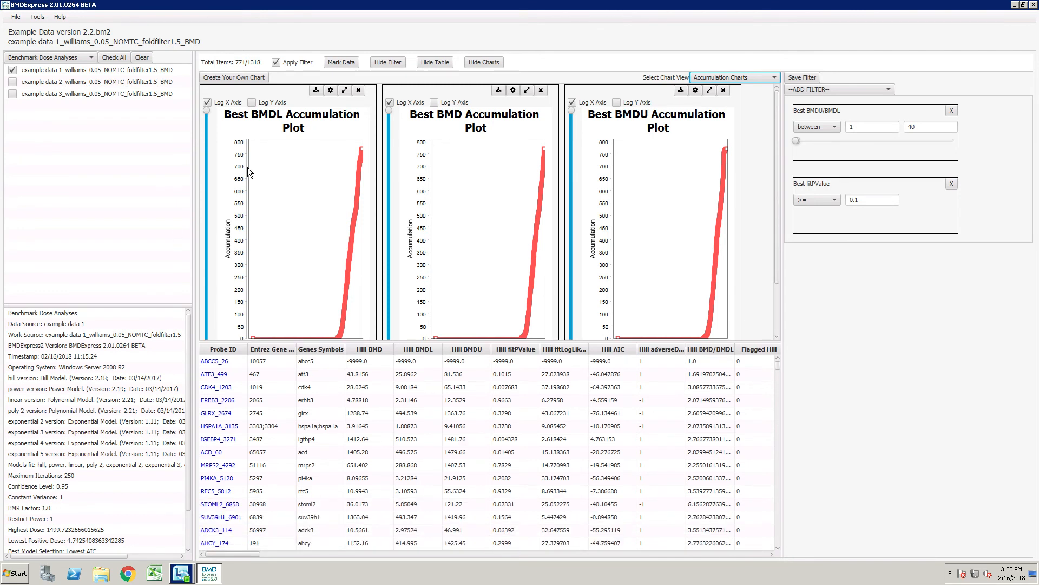
Mark the genes of the GO term xenobiotic catabolic process in the charts, and reposition the acsl1 label in the Best BMD plot
click(340, 61)
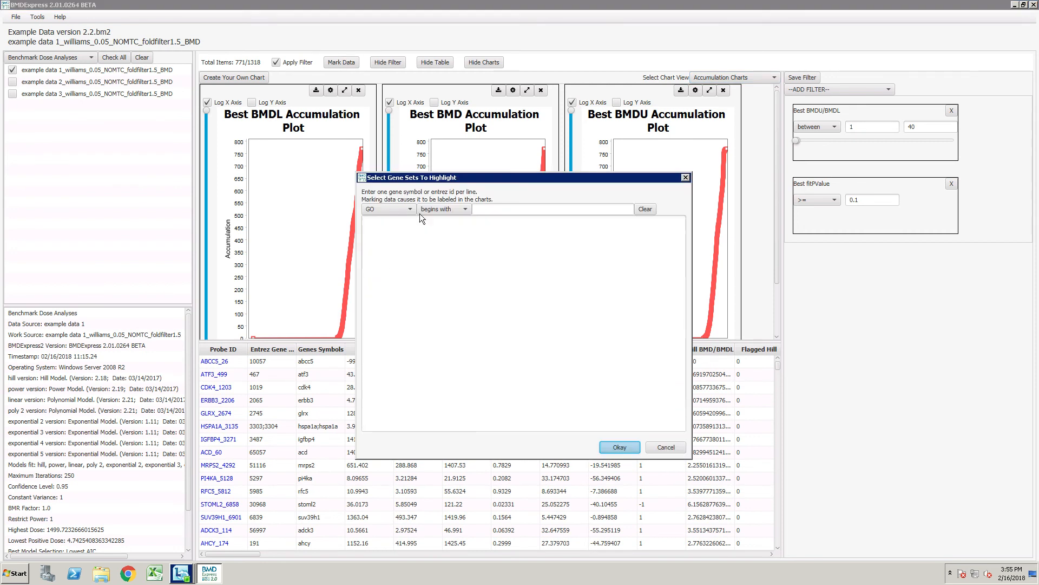
drag(481, 181, 470, 164)
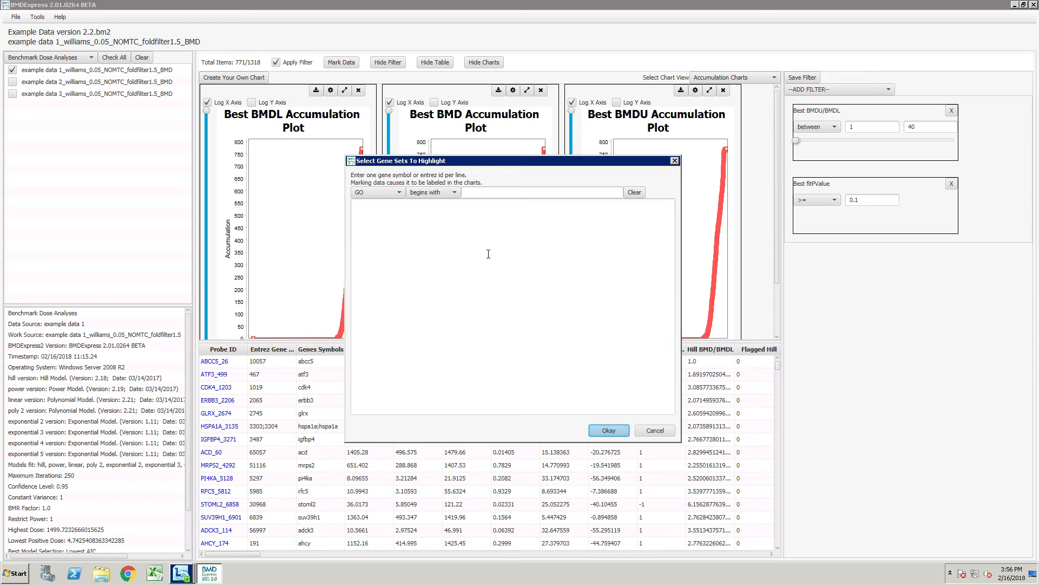
click(480, 194)
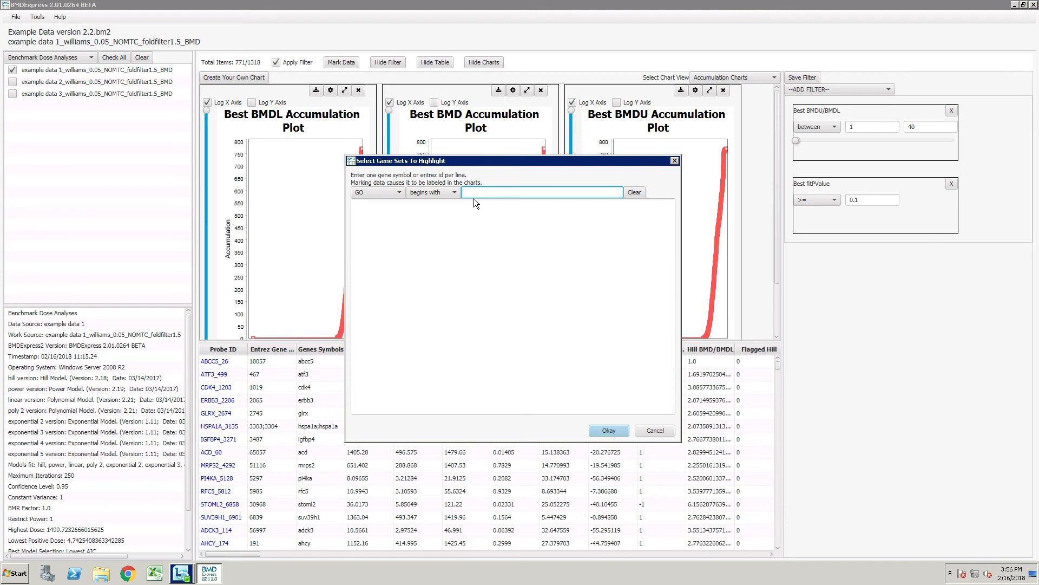
text(ob)
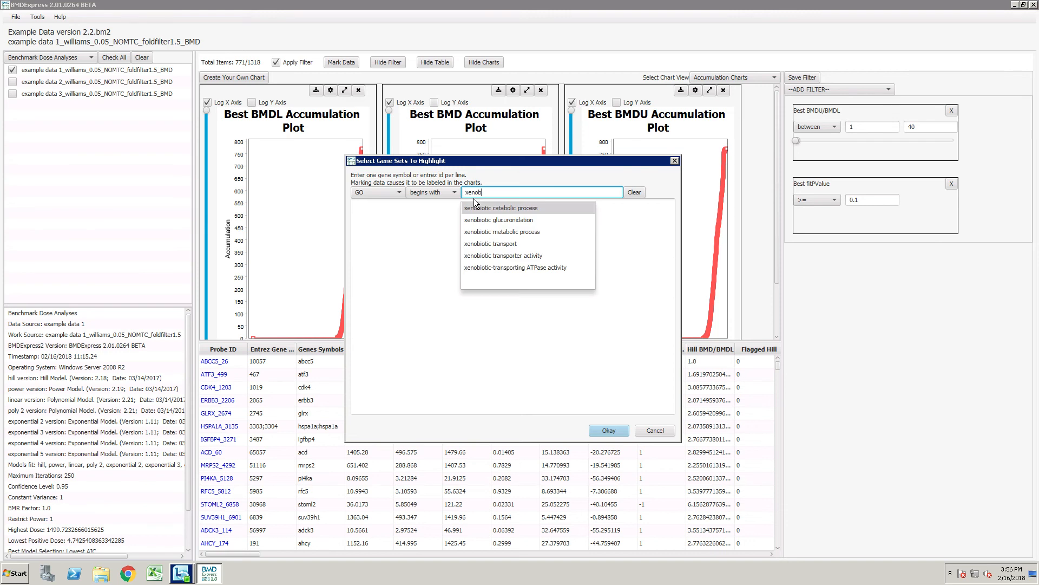
click(487, 207)
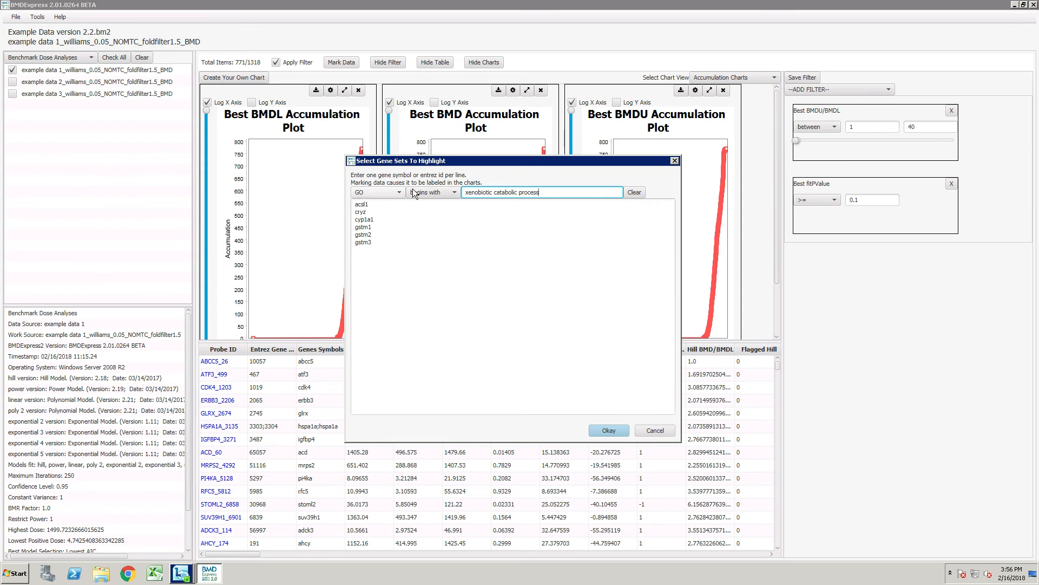
click(617, 433)
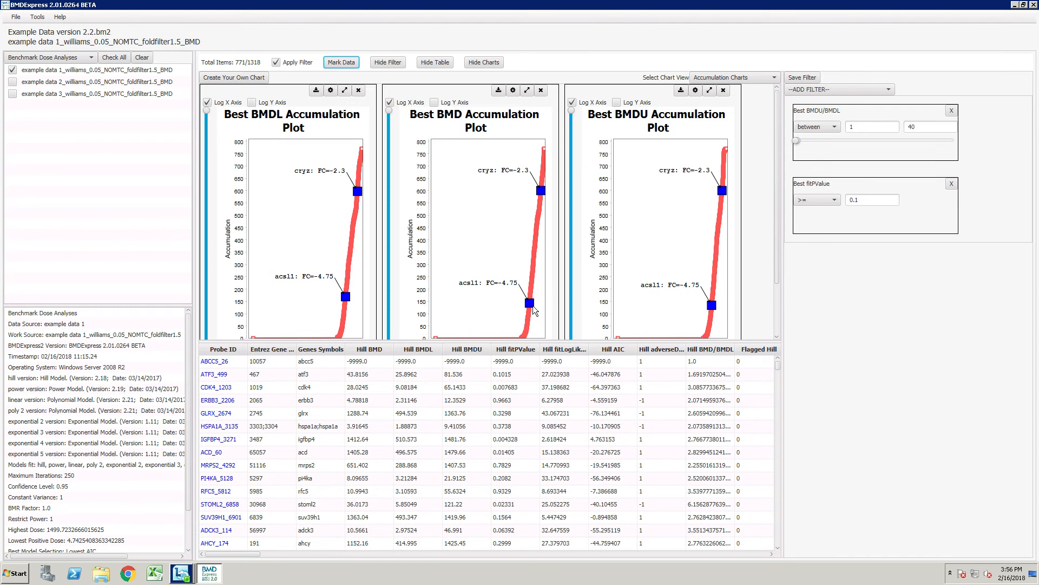
drag(483, 287, 499, 270)
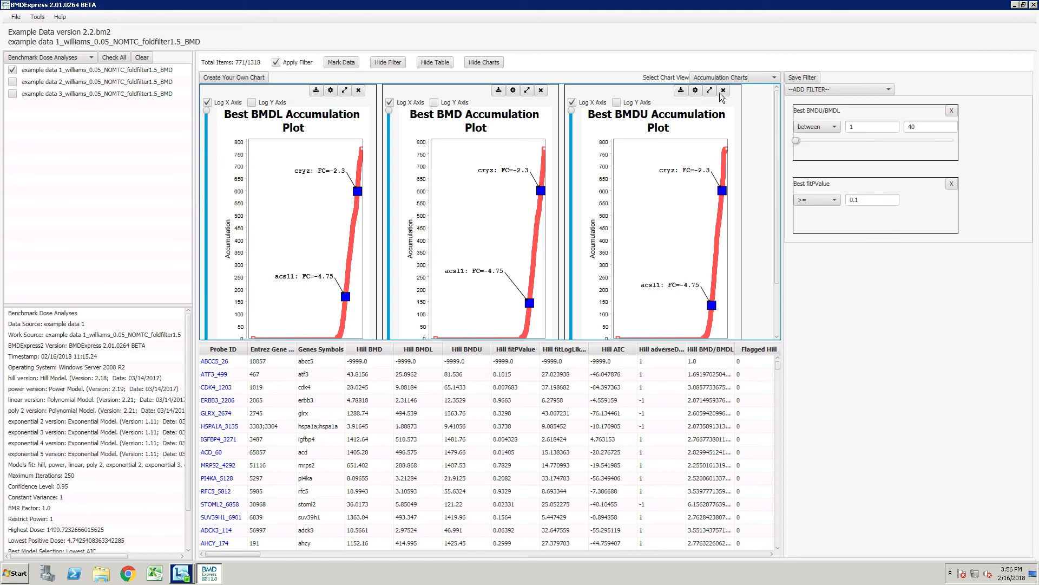
Check the available chart views, keeping Accumulation Charts, and enlarge the chart area to show the full plots
click(742, 80)
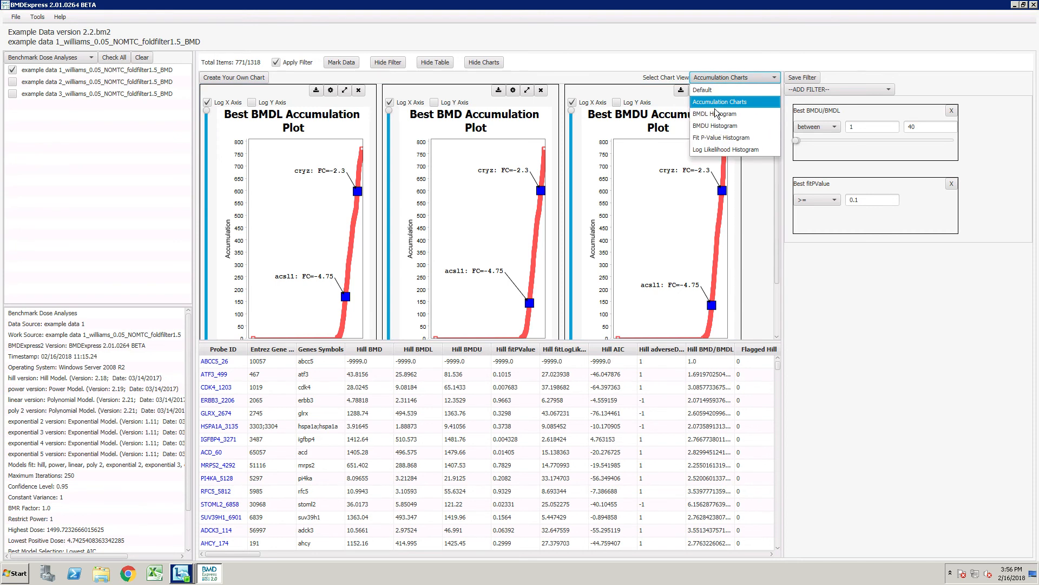
click(413, 342)
drag(413, 343, 411, 396)
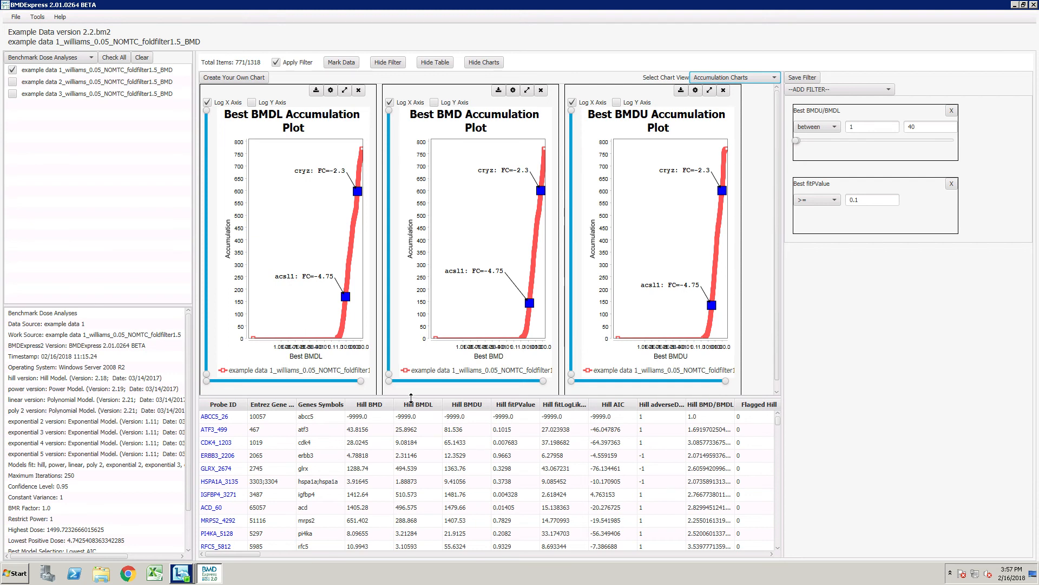
Enlarge the benchmark dose results table and examine its columns from the Hill model fits through to the best model values
drag(412, 396, 427, 332)
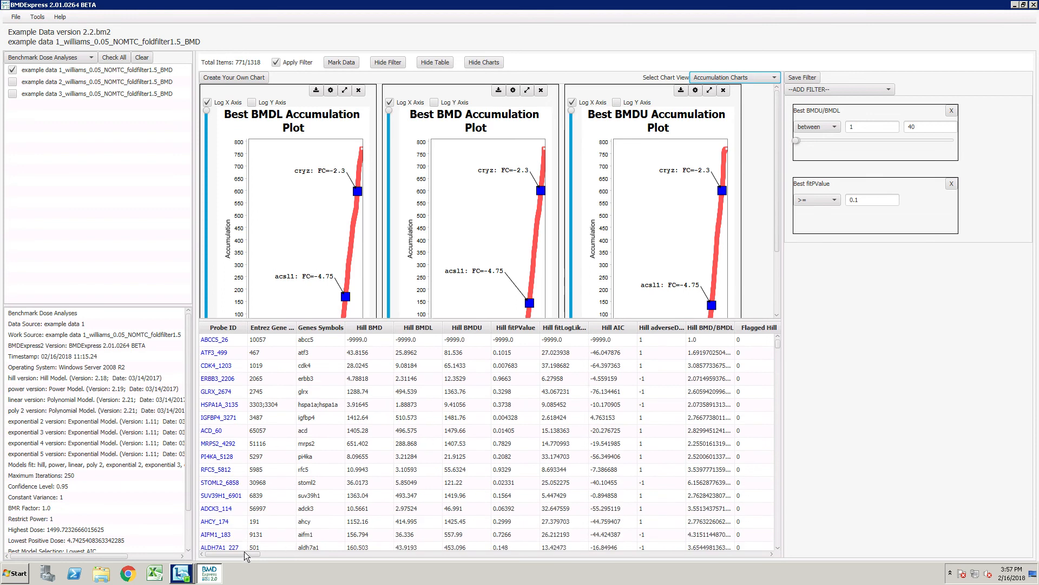
scroll(235, 553, right, 10)
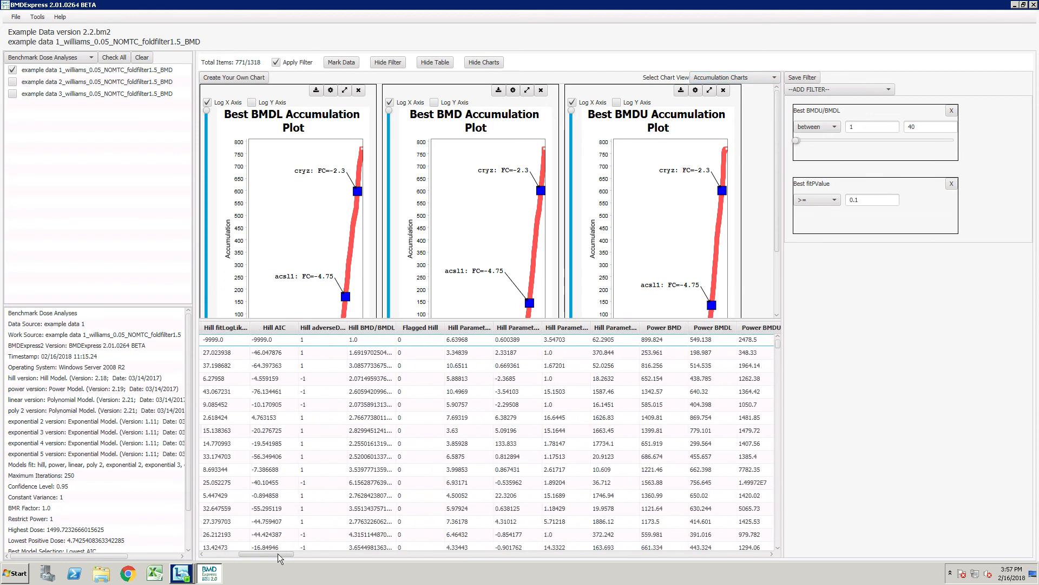
scroll(361, 559, right, 15)
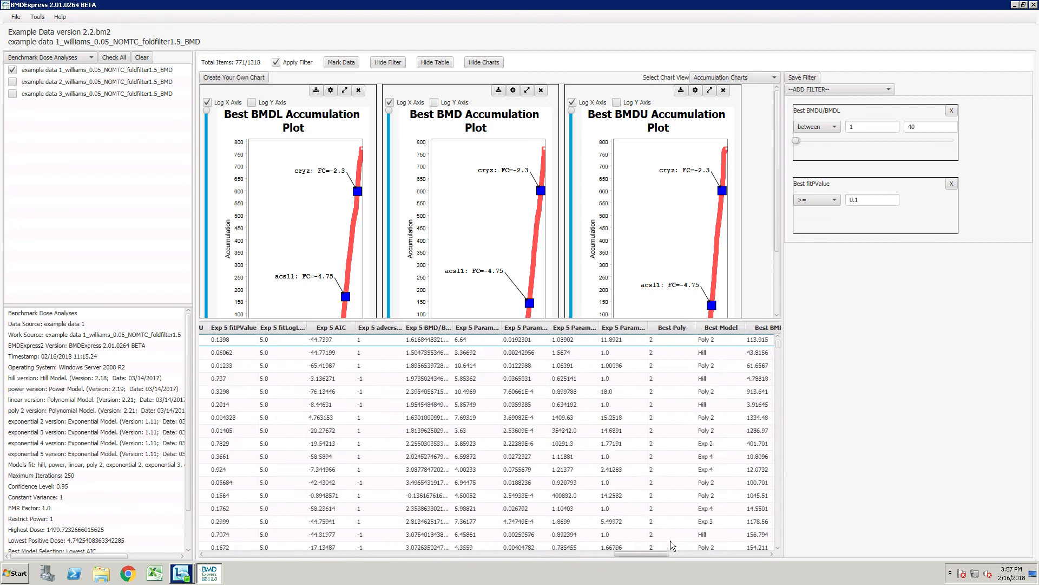
scroll(683, 543, left, 8)
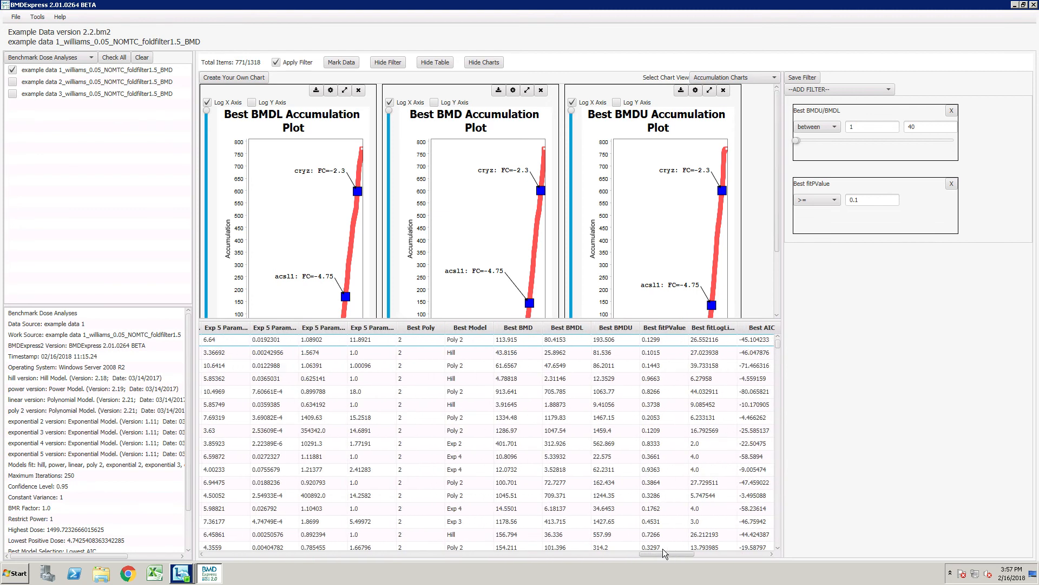
scroll(644, 550, left, 3)
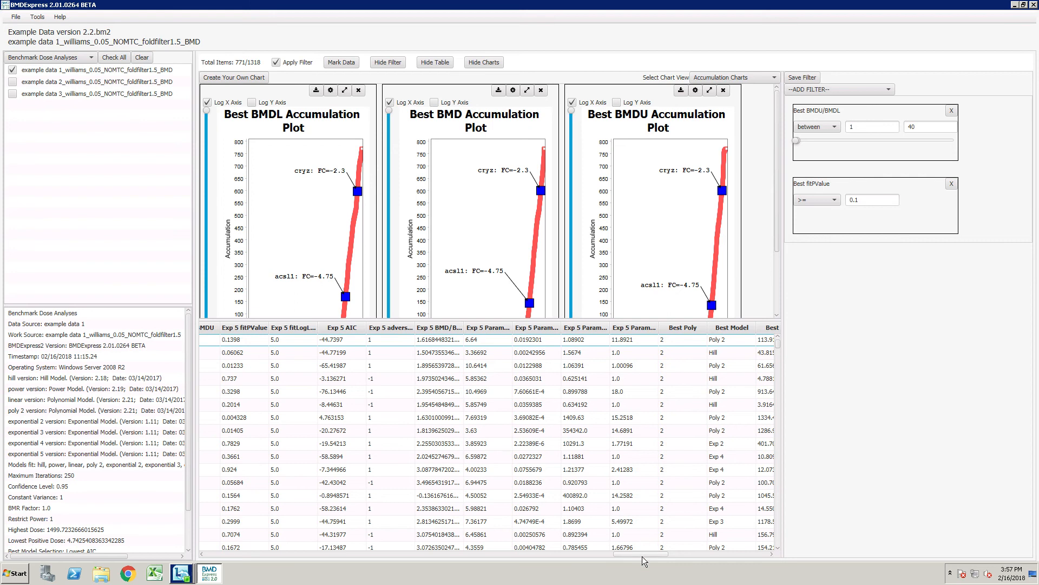
Widen the Max Fold Change column of the benchmark dose results table and sort it in descending order
drag(645, 557, 663, 559)
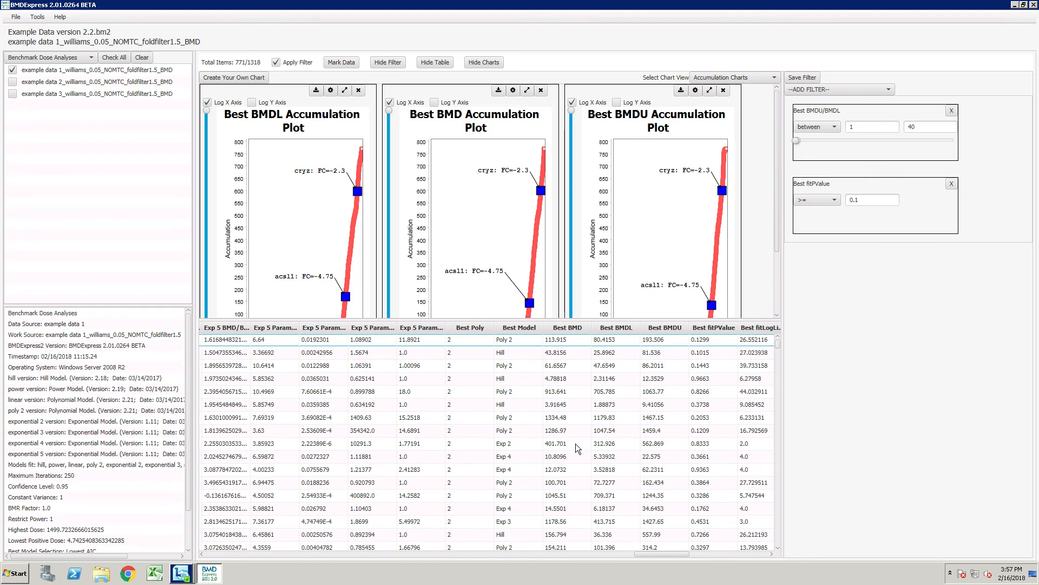
drag(652, 554, 710, 553)
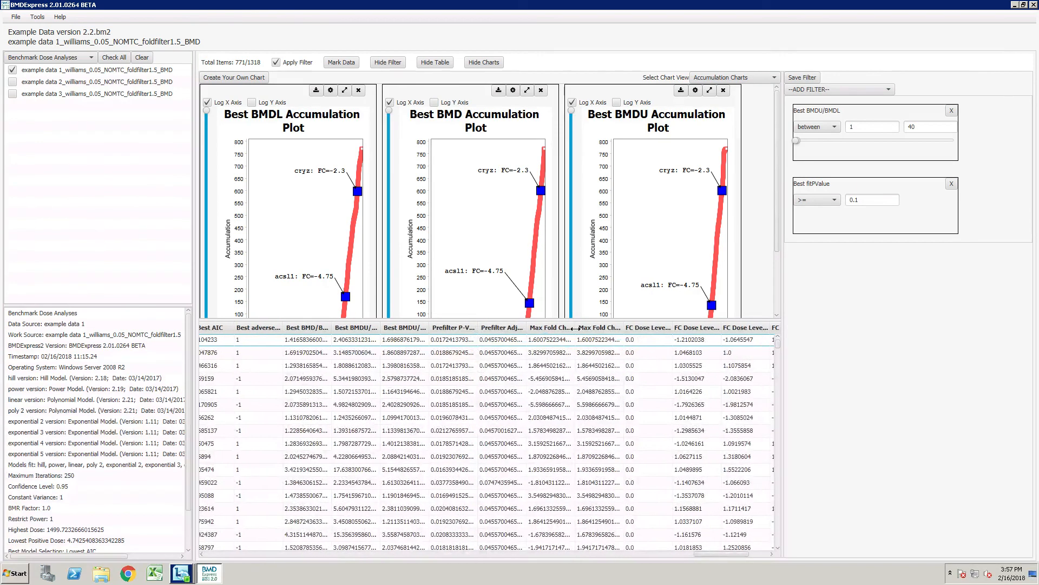
drag(575, 328, 607, 328)
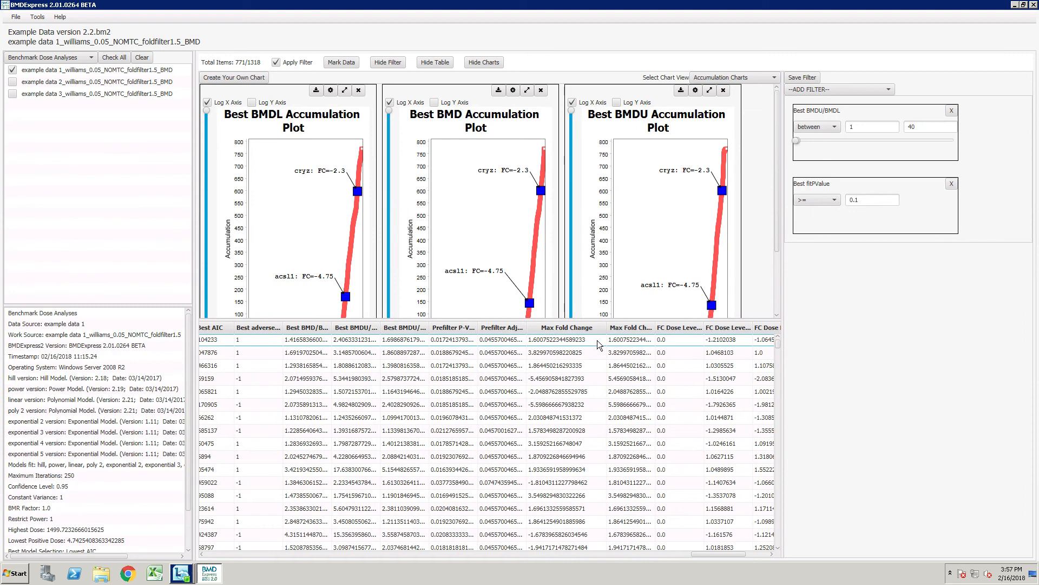
click(561, 328)
click(562, 328)
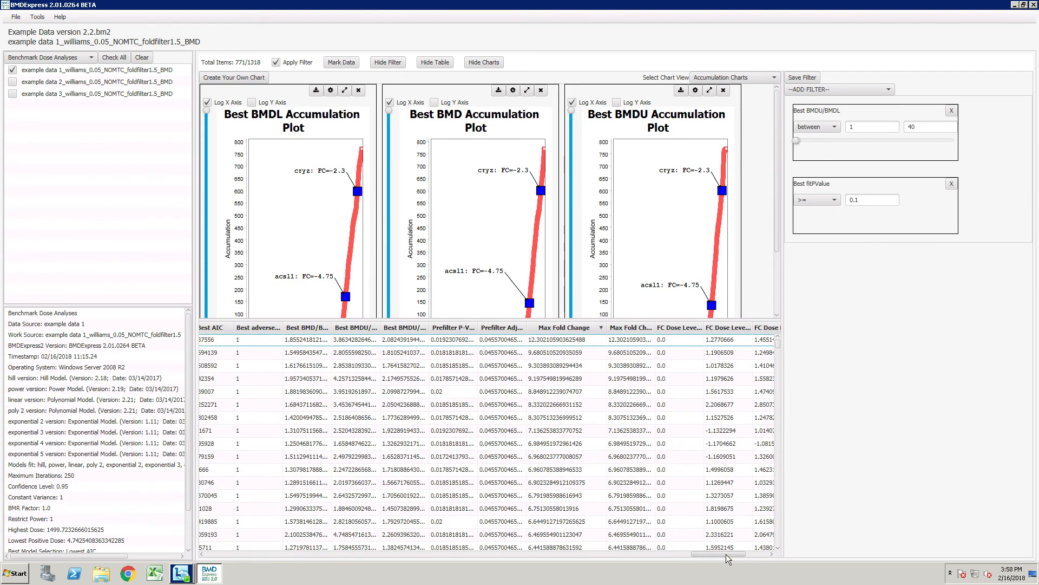
Examine the best model values and the dose-level fold changes of the top-ranked row in the results table
drag(726, 554, 684, 552)
click(558, 341)
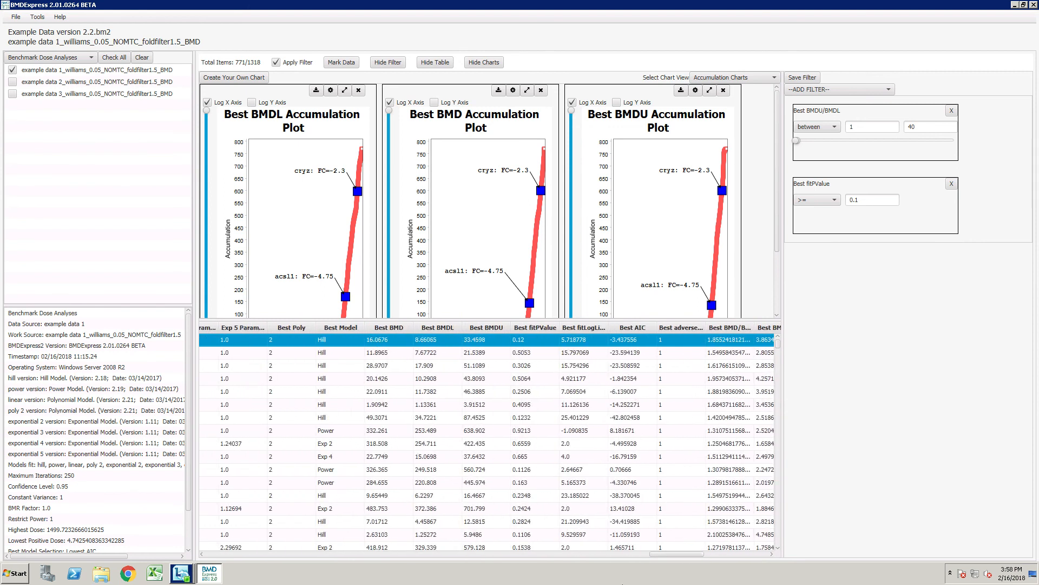
drag(674, 555, 748, 560)
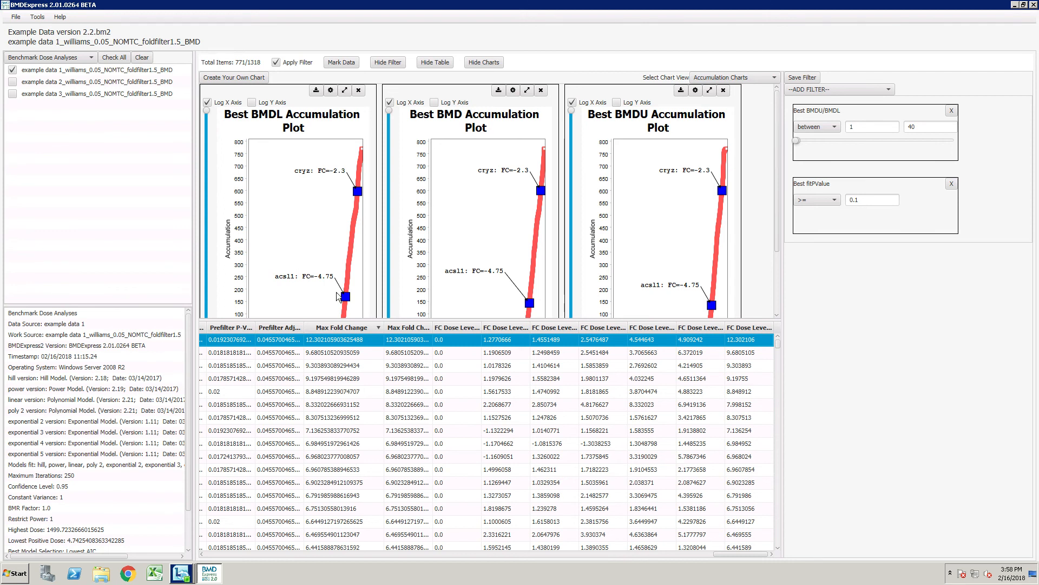
Select all three benchmark dose analyses and review the Gene Ontology analysis settings, including the available GO categories
click(91, 72)
shift+click(87, 94)
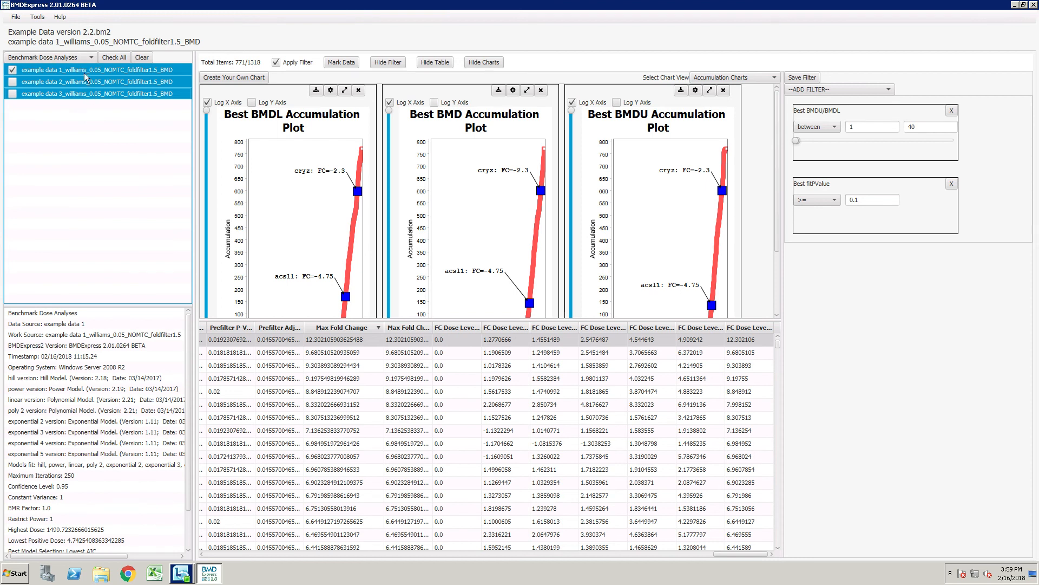
click(38, 18)
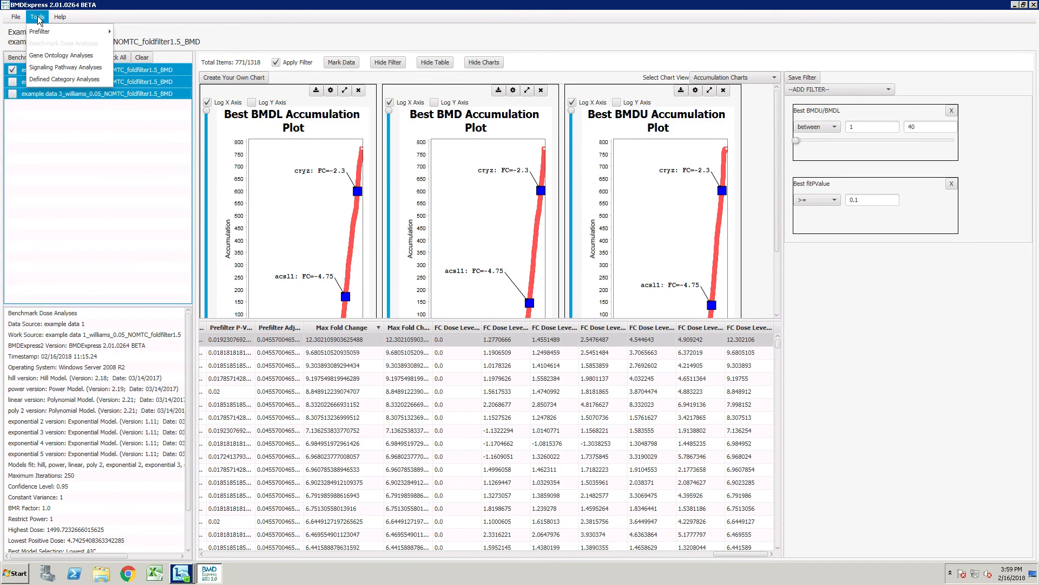
click(54, 54)
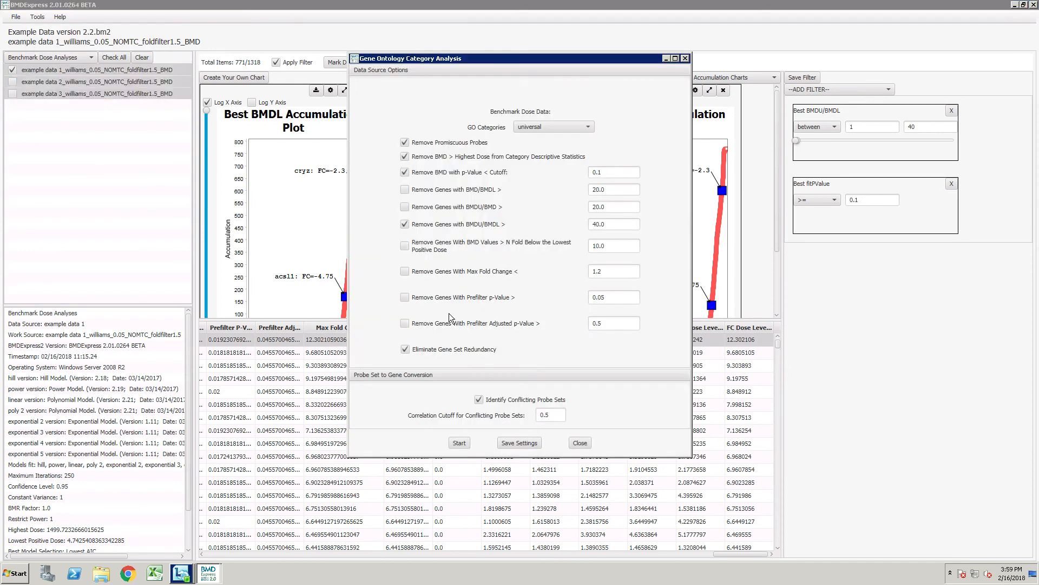
click(539, 126)
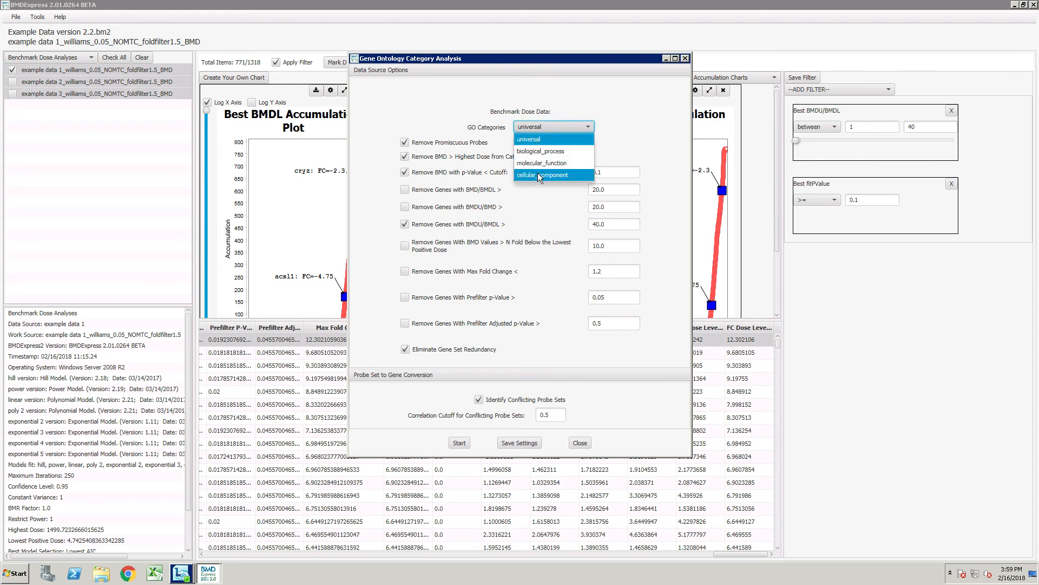
click(637, 125)
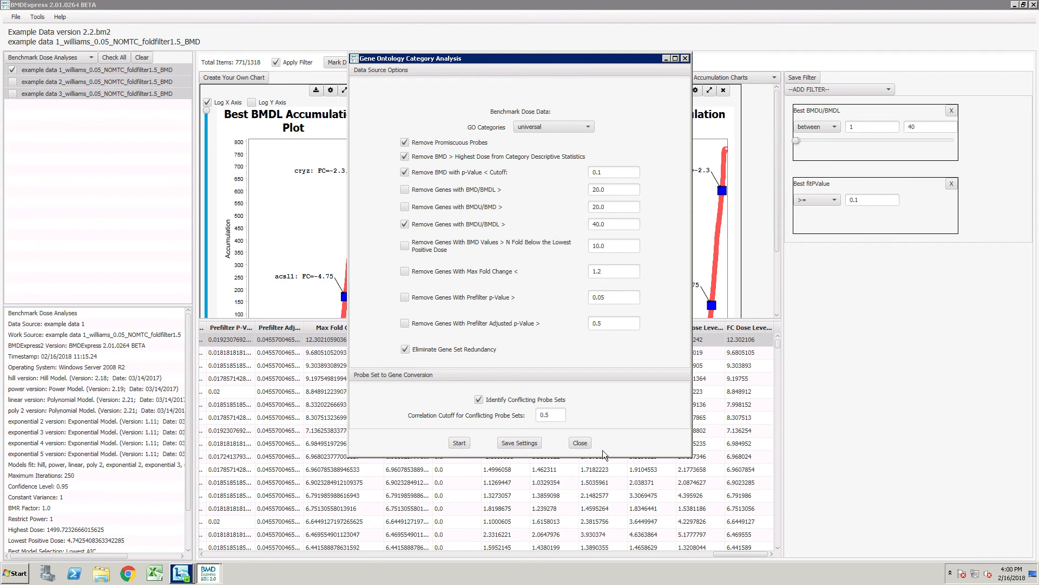
click(580, 443)
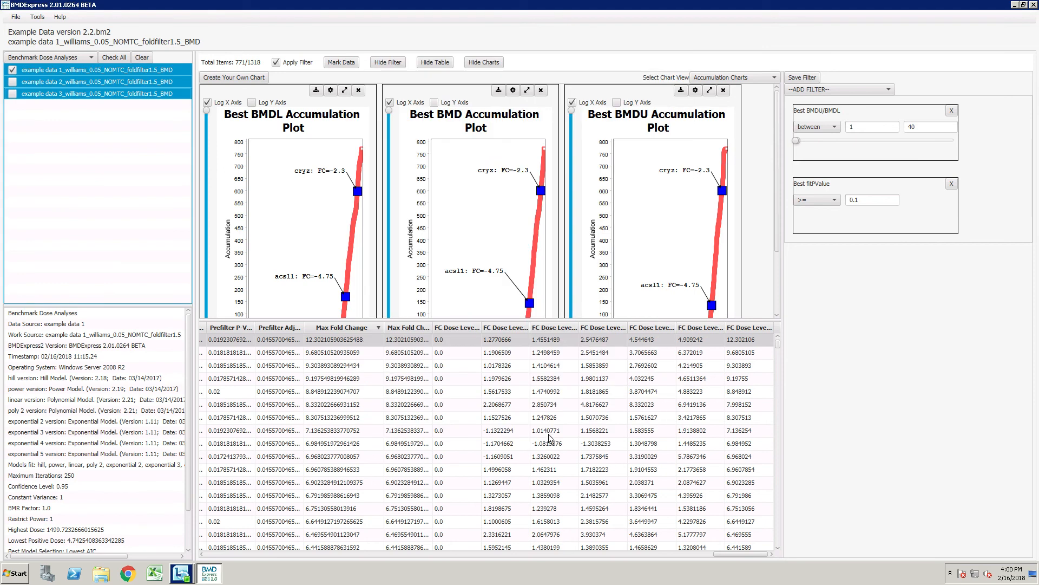
Review the Signaling Pathway Analysis settings for the selected benchmark dose analyses without running it
click(37, 17)
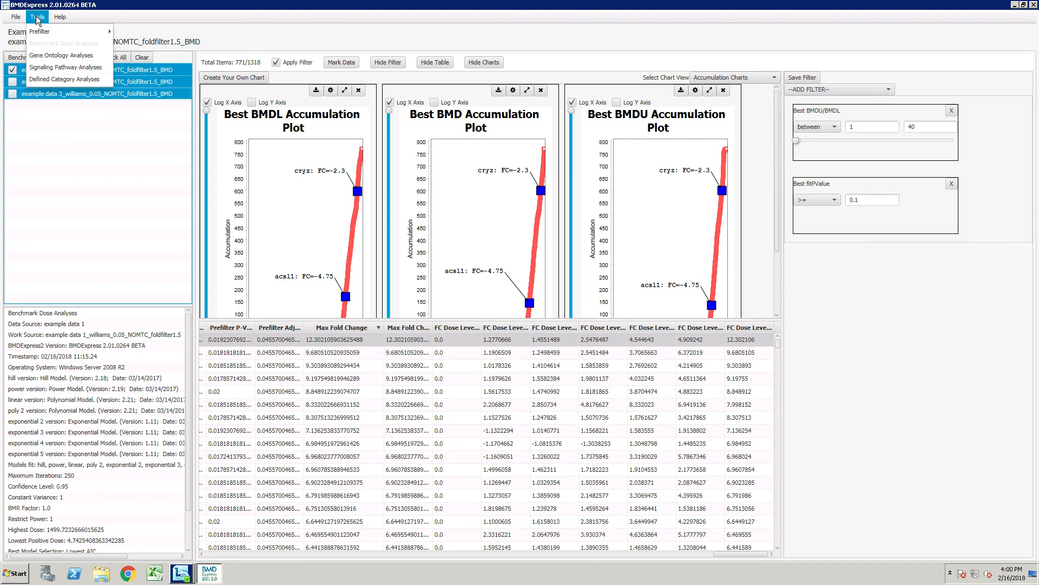
click(52, 69)
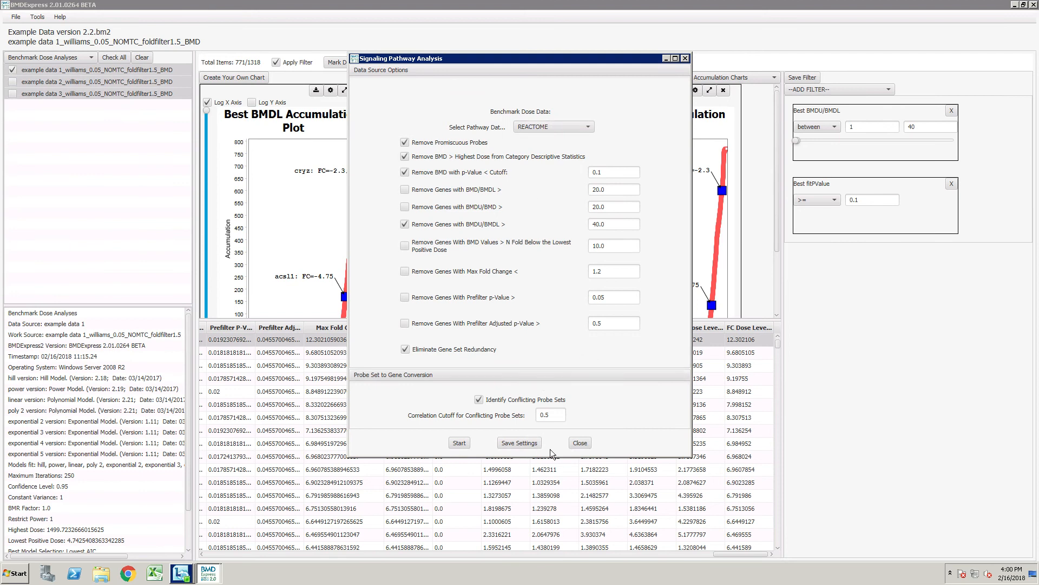
click(580, 443)
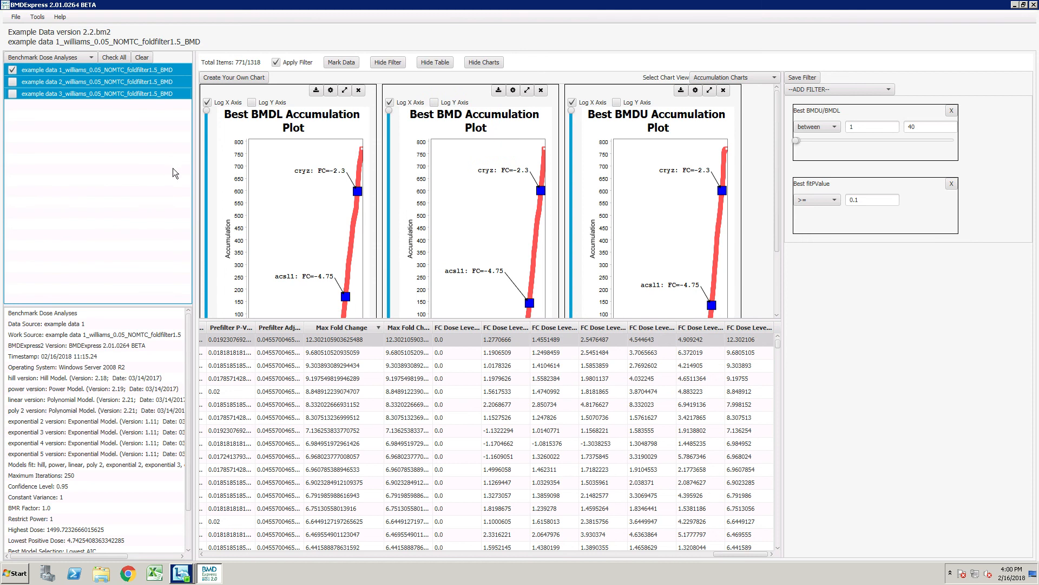
Set up a Defined Category Analysis and load Probe File_Human_S1500+ Probe to Entrez Gene from the Individual Gene folder as the probe file
click(37, 17)
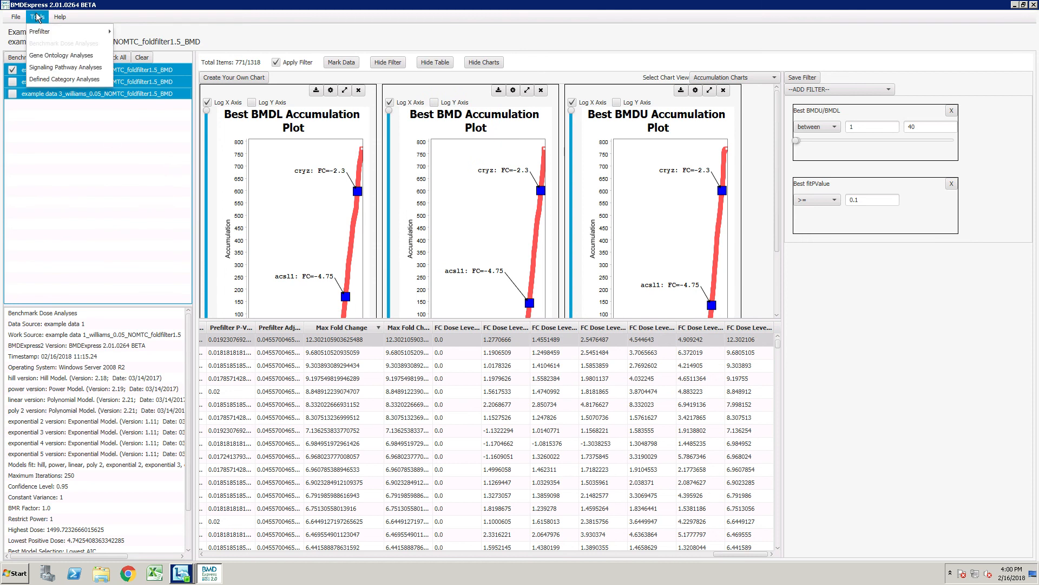
click(56, 83)
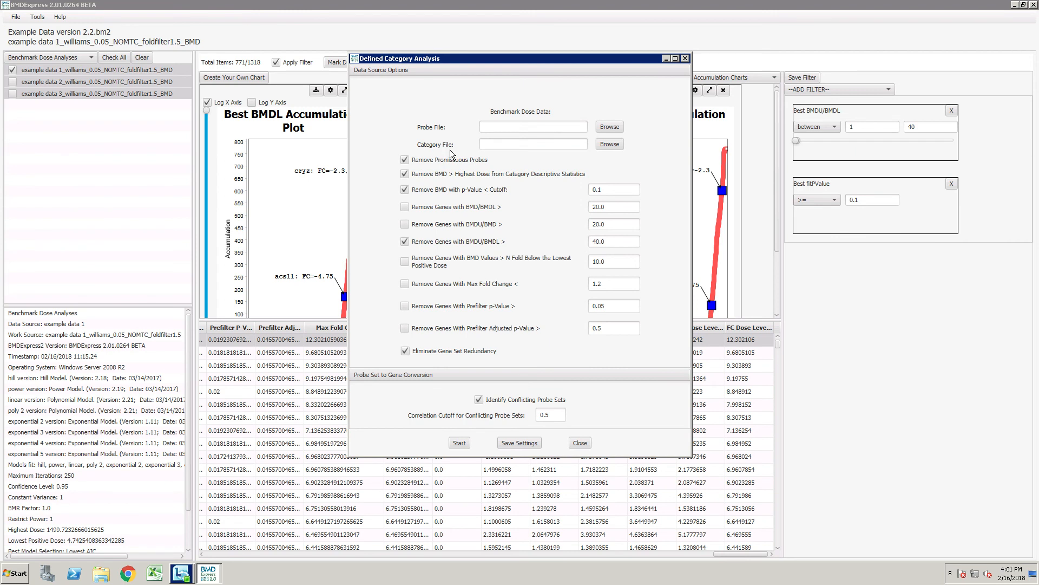
click(608, 126)
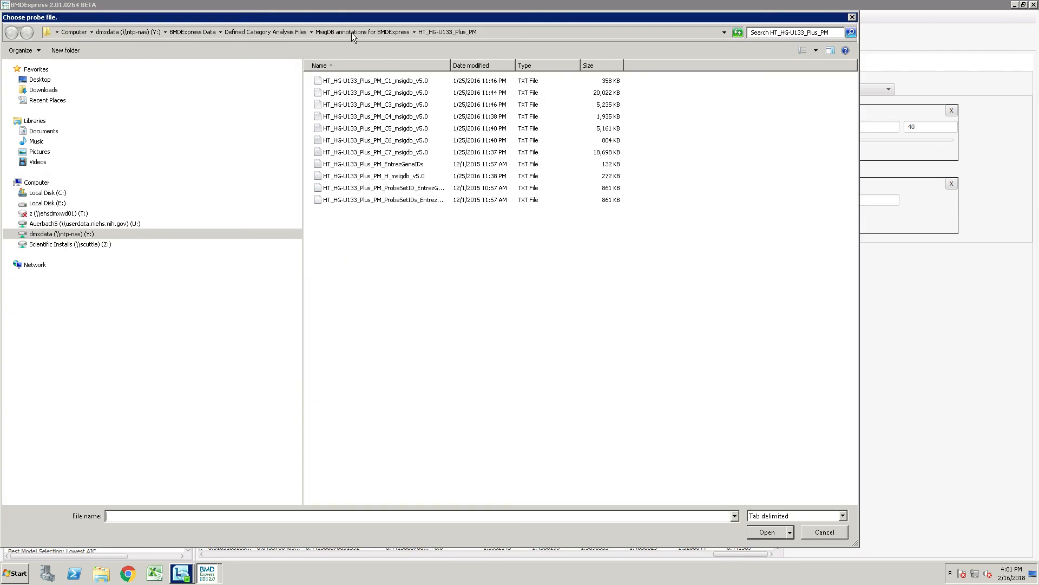
click(281, 32)
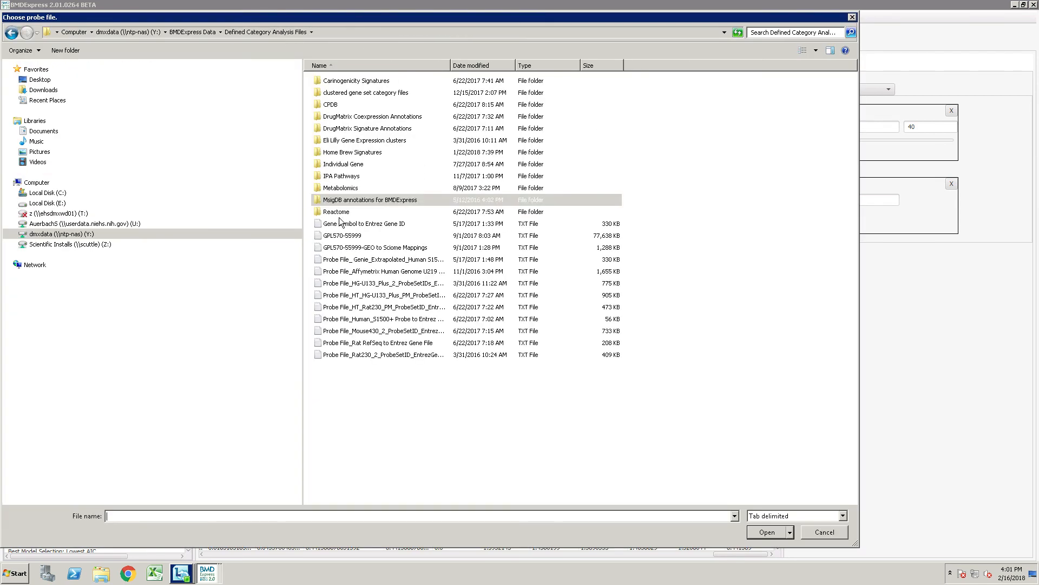
double_click(340, 164)
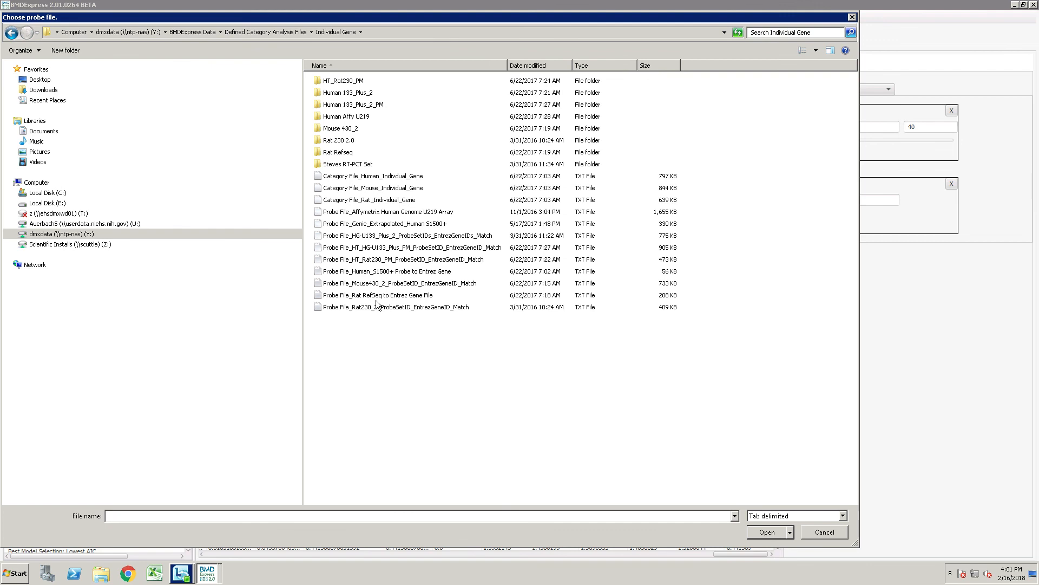
click(377, 273)
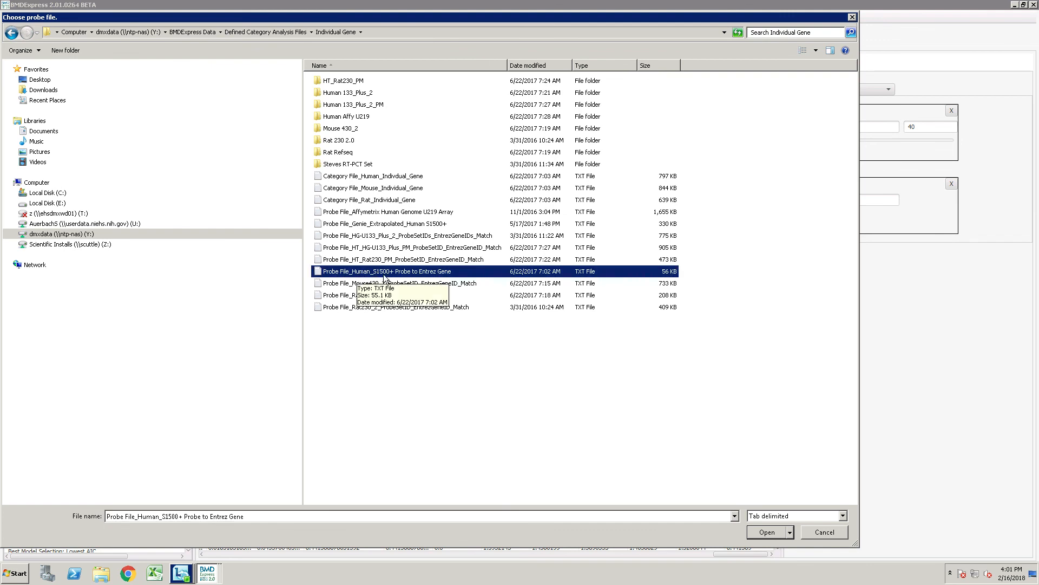
click(764, 532)
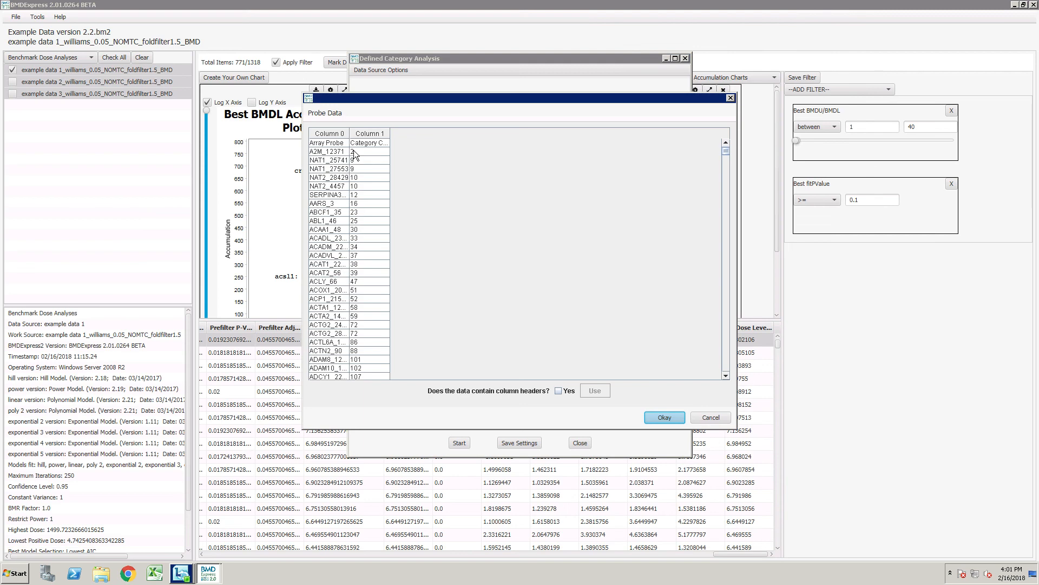
Use the probe data's first row as column headers and accept the Array Probe and Category Component column matches
drag(348, 131, 391, 132)
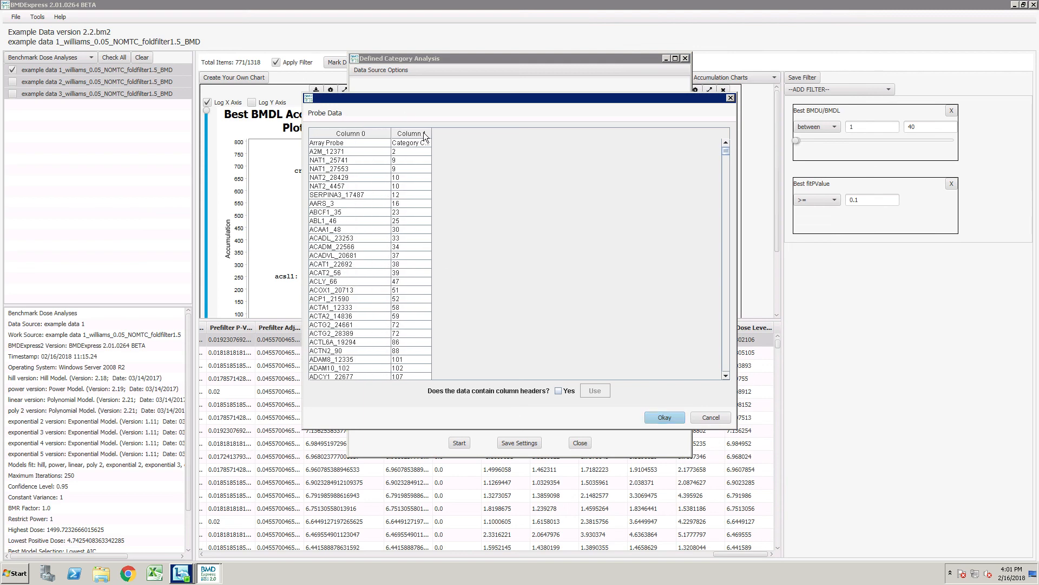
drag(431, 131, 479, 135)
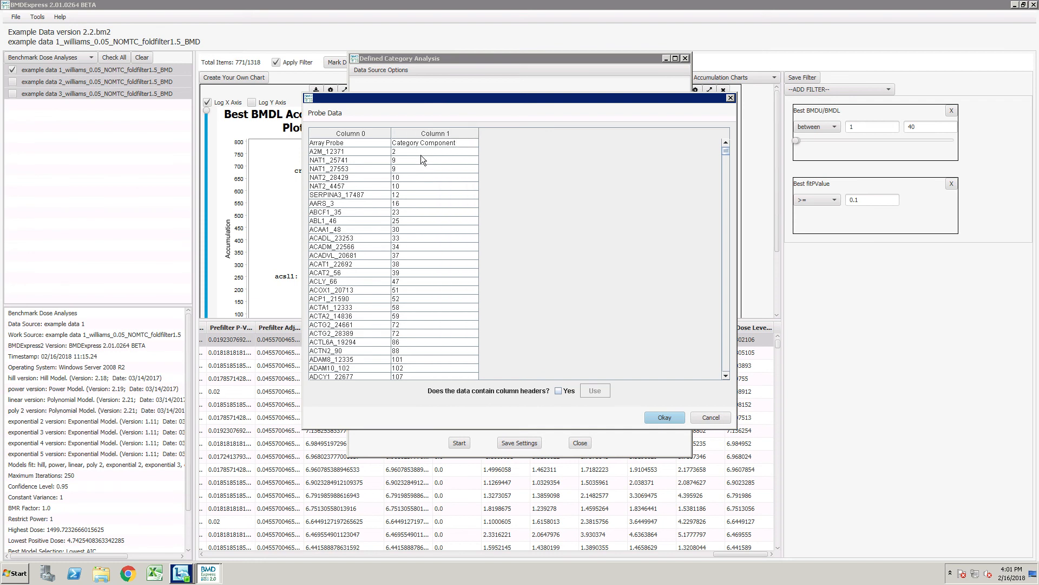
click(559, 391)
click(593, 391)
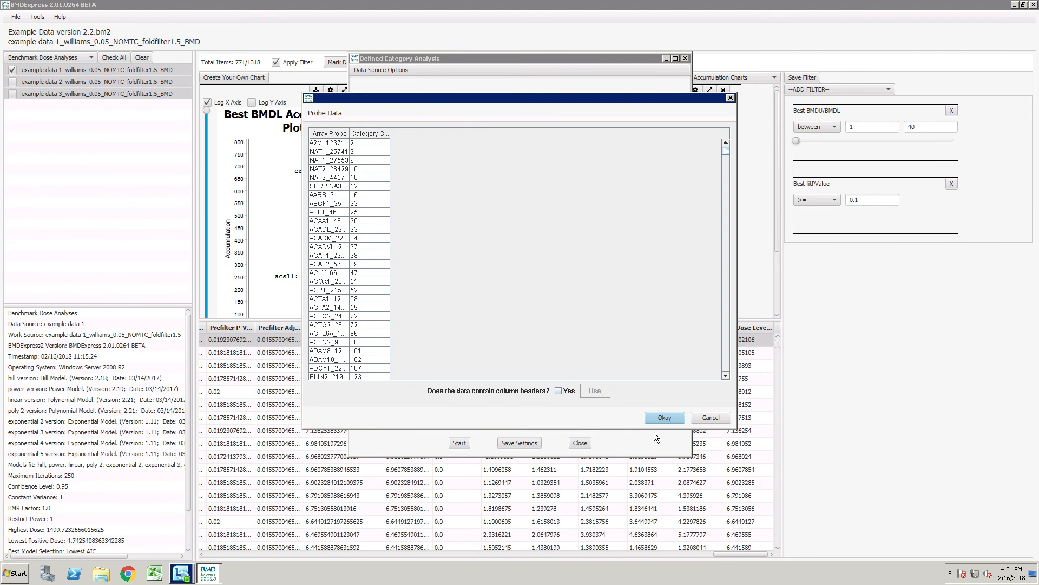
click(666, 419)
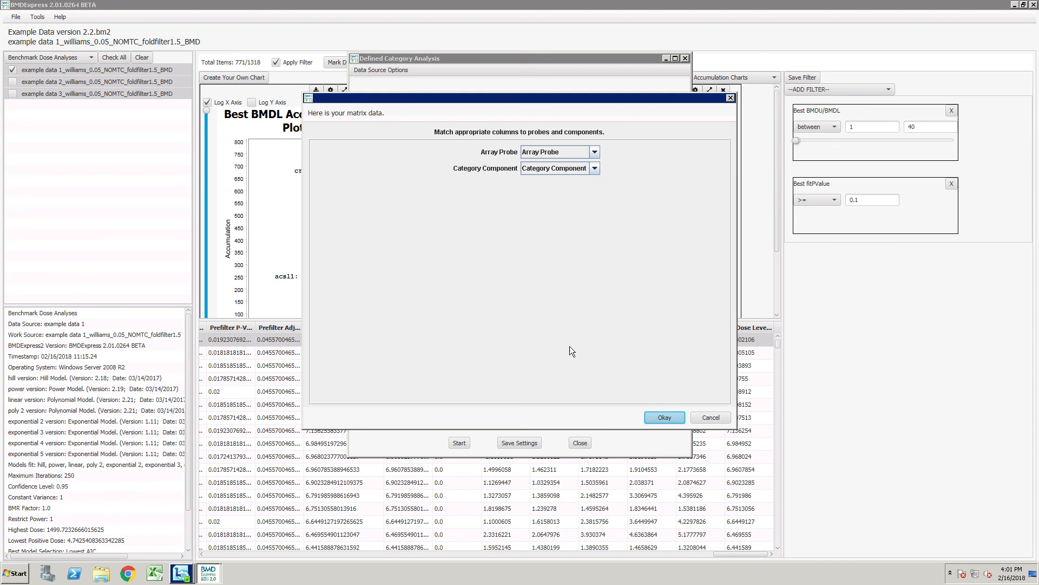
click(665, 417)
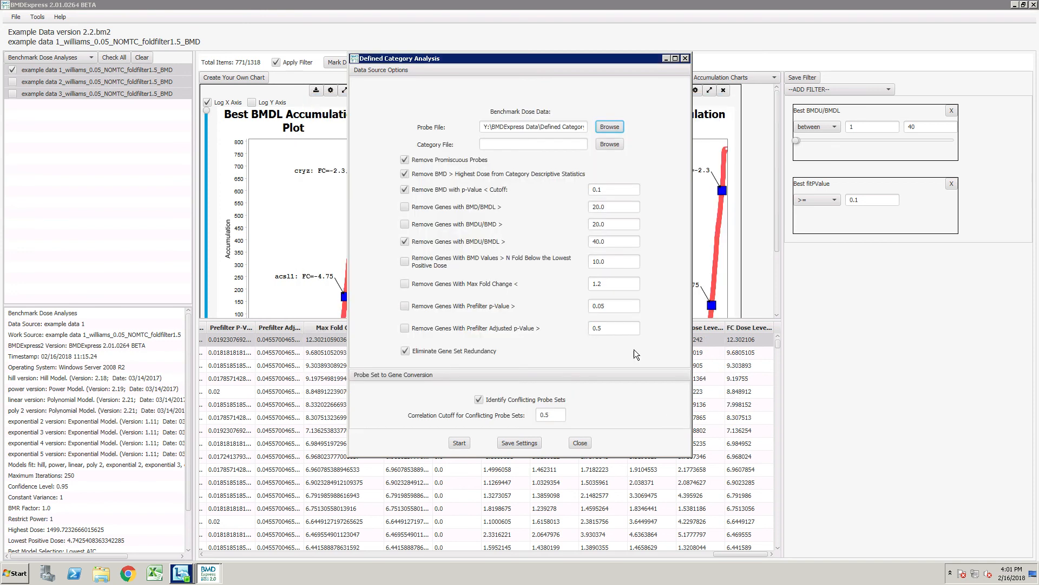
Load HT_HG-U133_Plus_PM_H_msigdb_v5.0 from the HT_HG-U133_Plus_PM folder of the MsigDB annotations as the category file
click(609, 143)
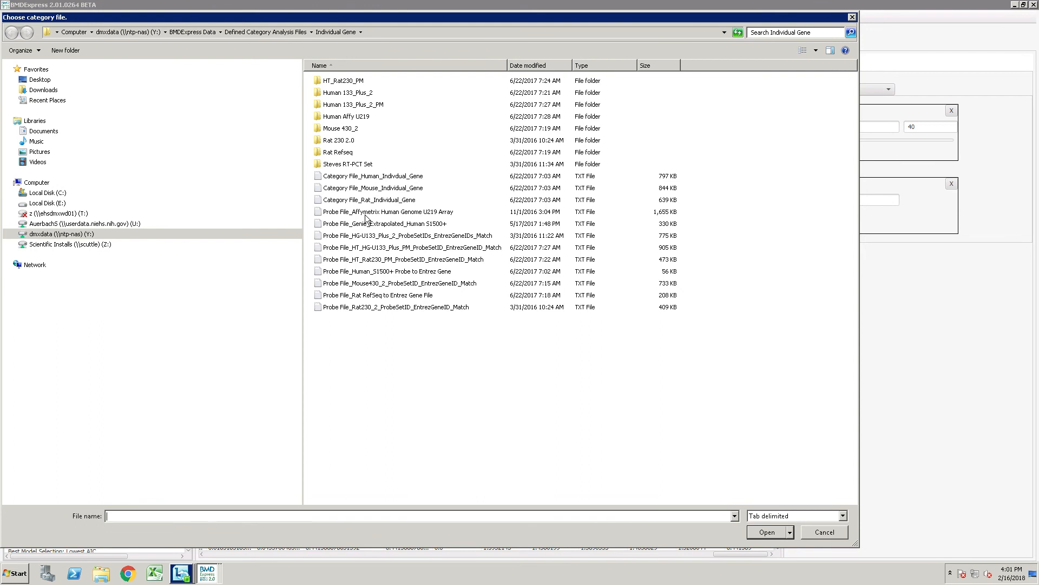
click(278, 32)
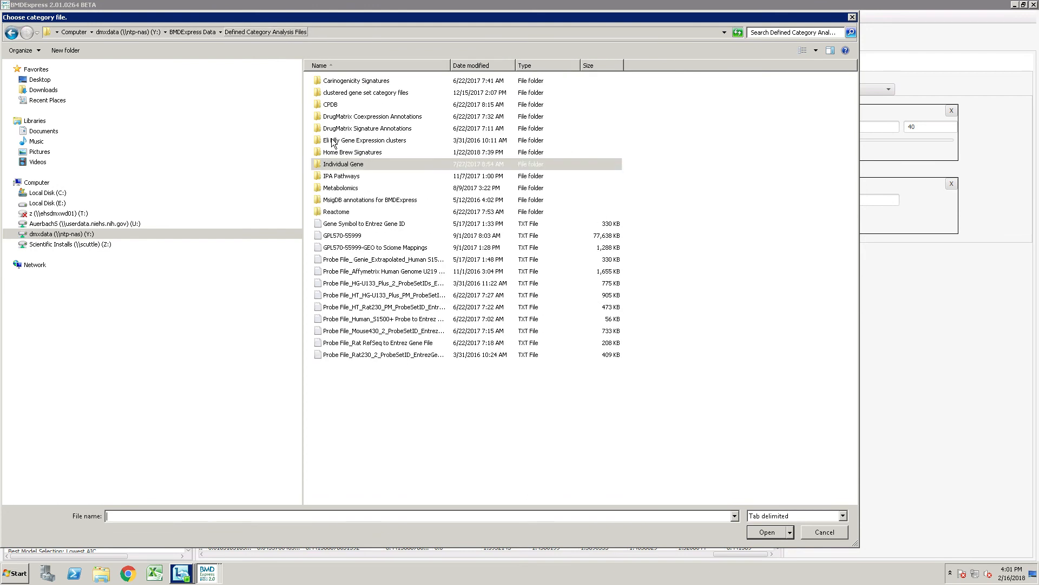
double_click(351, 200)
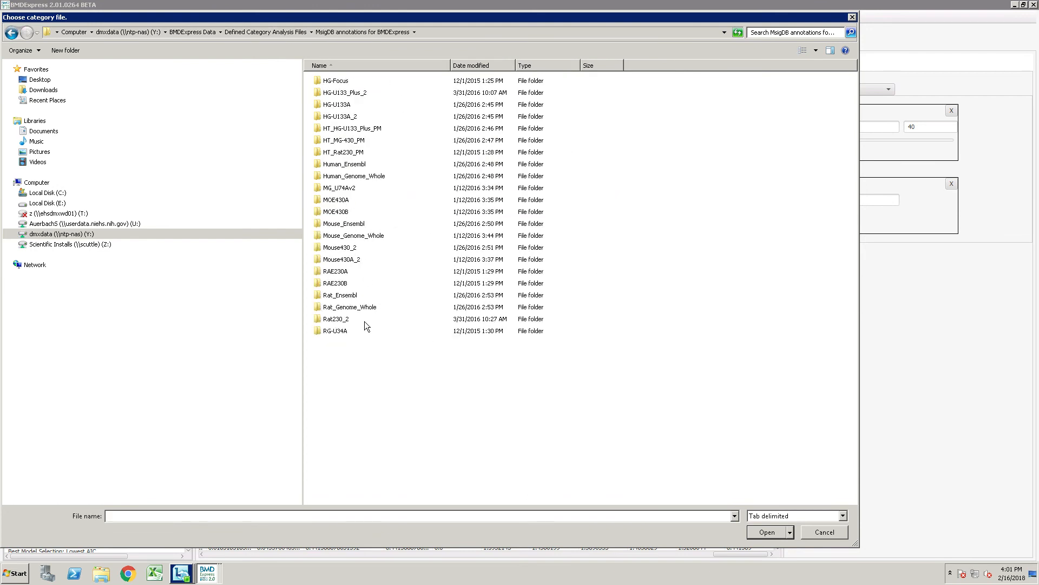
double_click(350, 131)
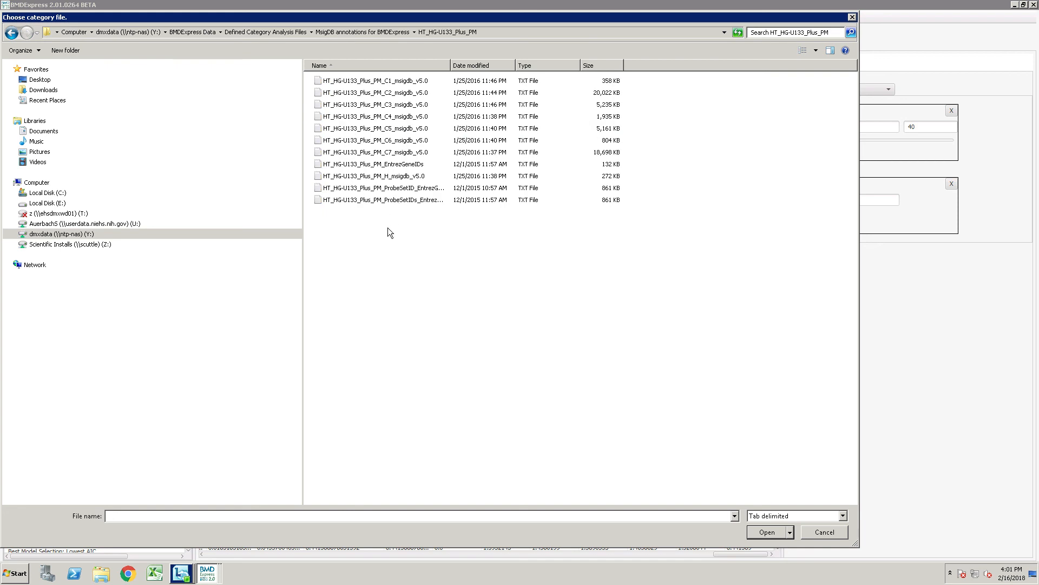
click(392, 177)
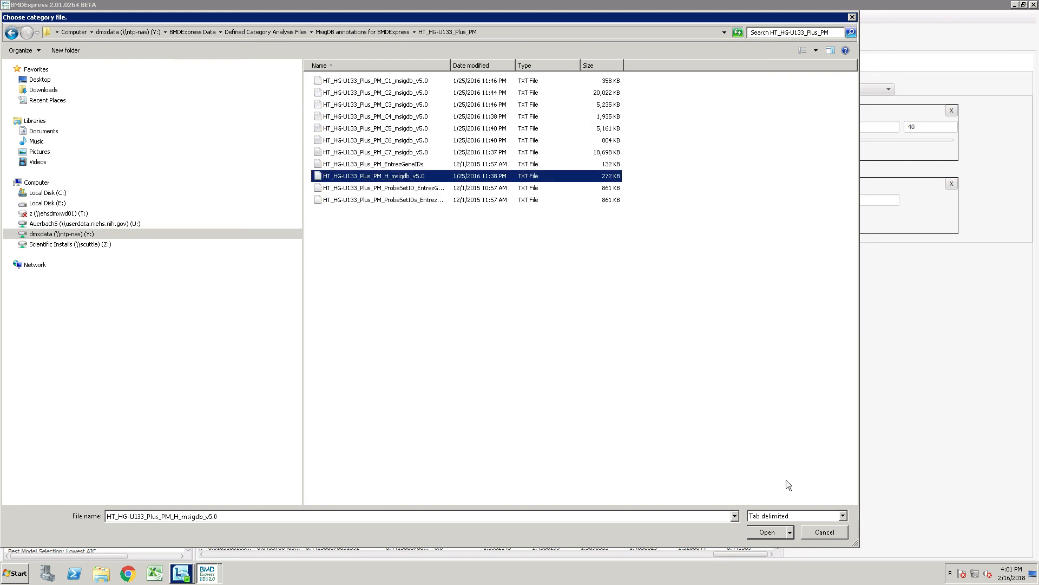
click(772, 531)
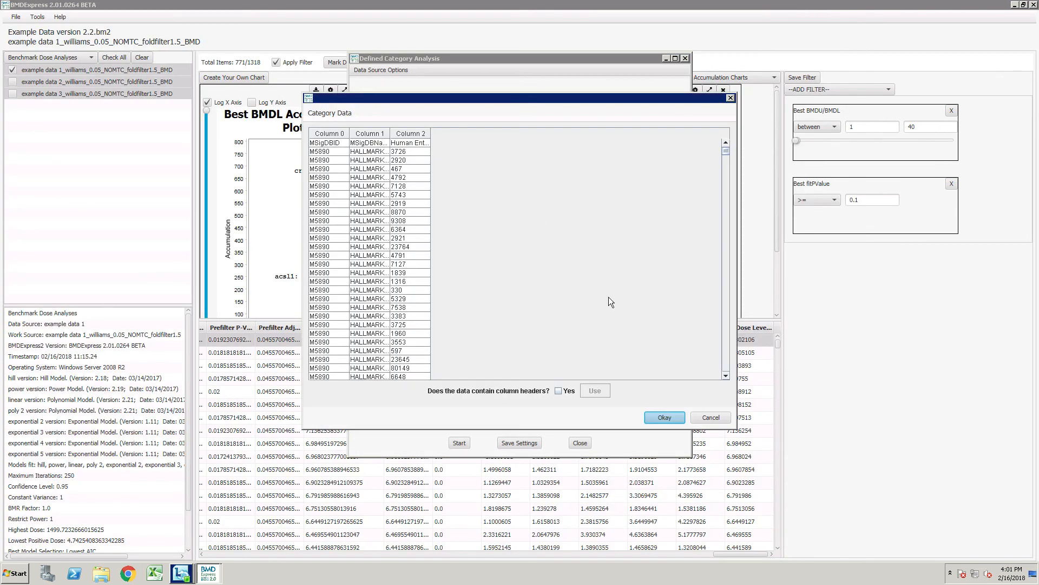
Widen the category data's name column, use the first row as column headers and proceed to the column matching
drag(350, 130, 418, 133)
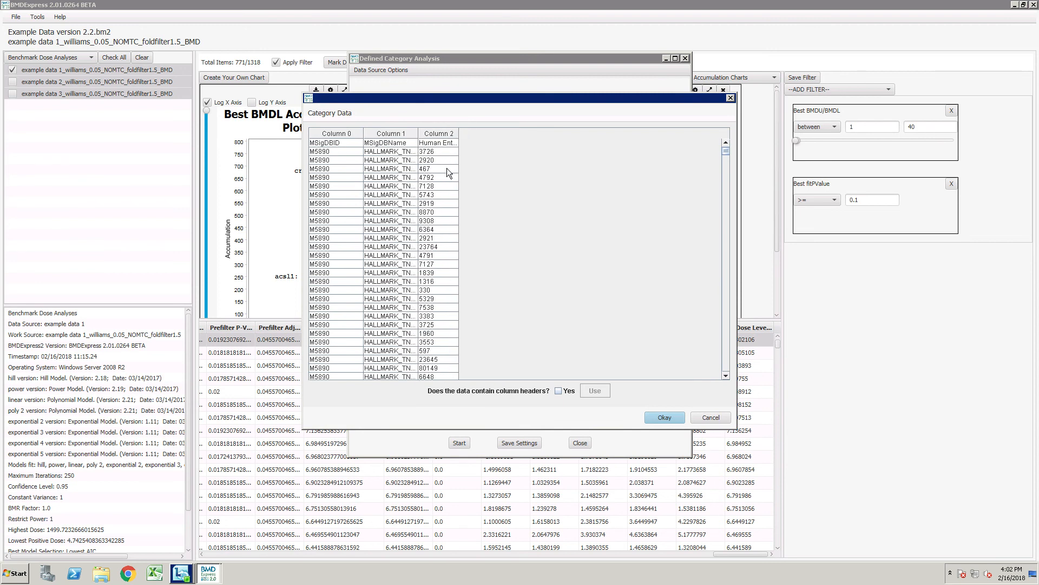
click(559, 391)
click(595, 391)
click(664, 415)
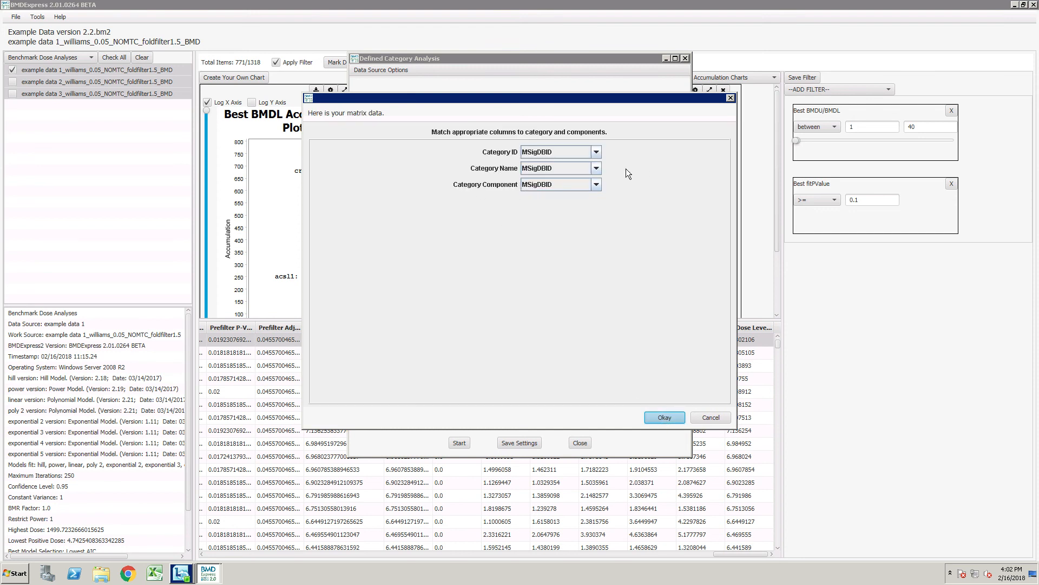
Match the category name to MSigDBName and the category component to Human Entrez GeneID, accept, and close the analysis setup without starting it
click(595, 168)
click(570, 192)
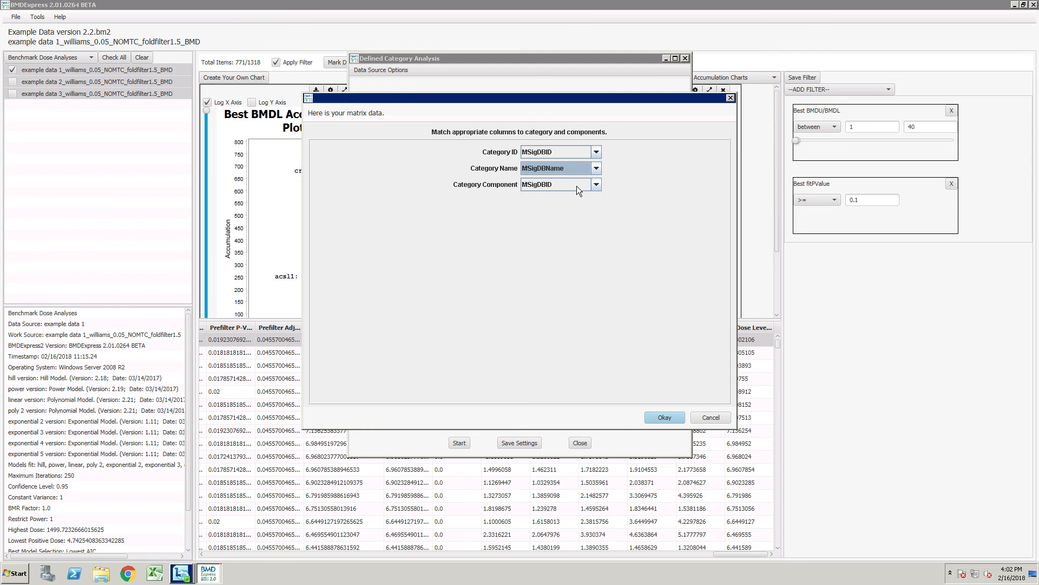
click(593, 184)
click(582, 216)
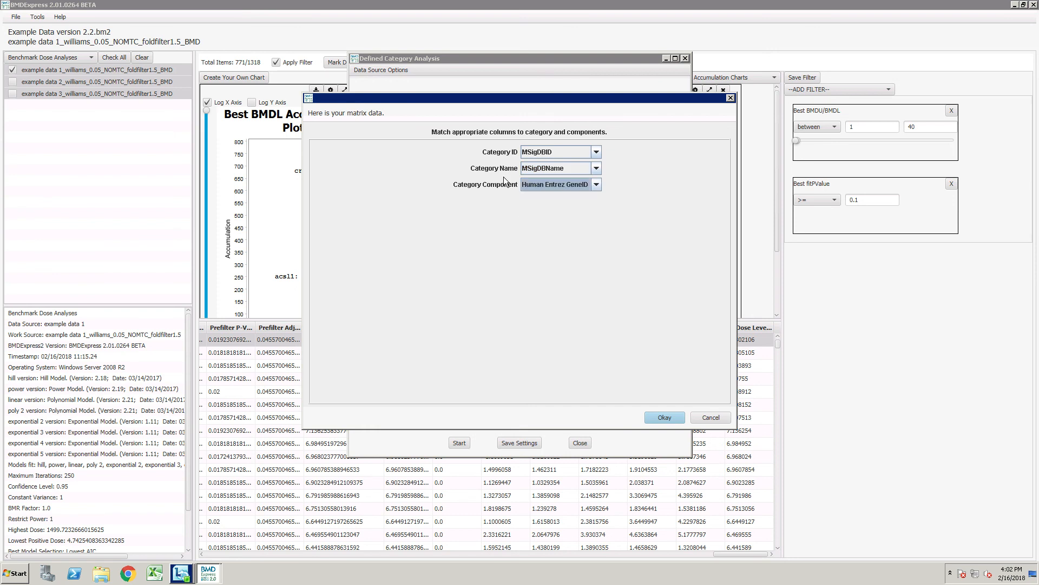
click(663, 416)
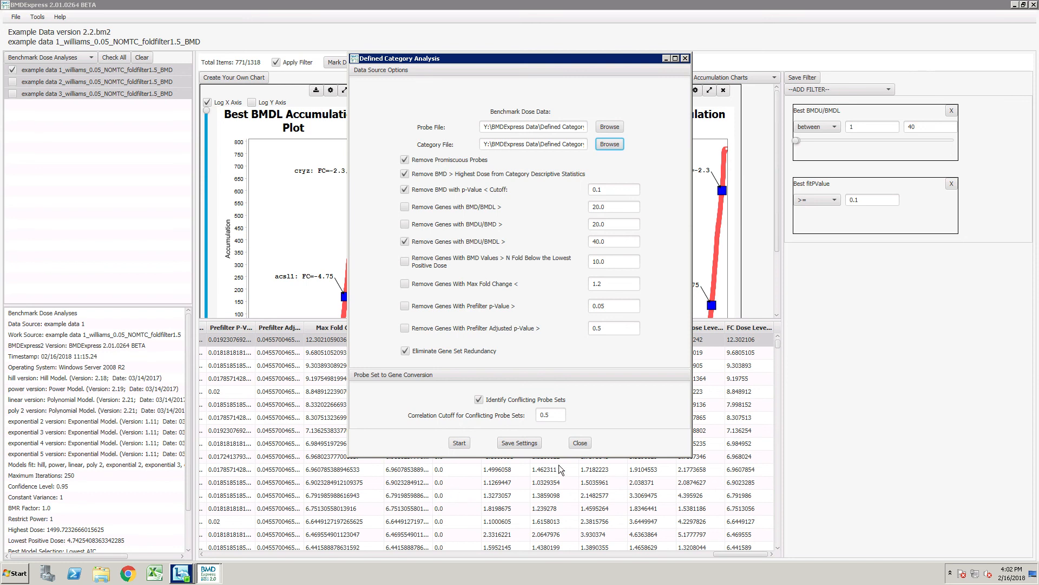
click(582, 442)
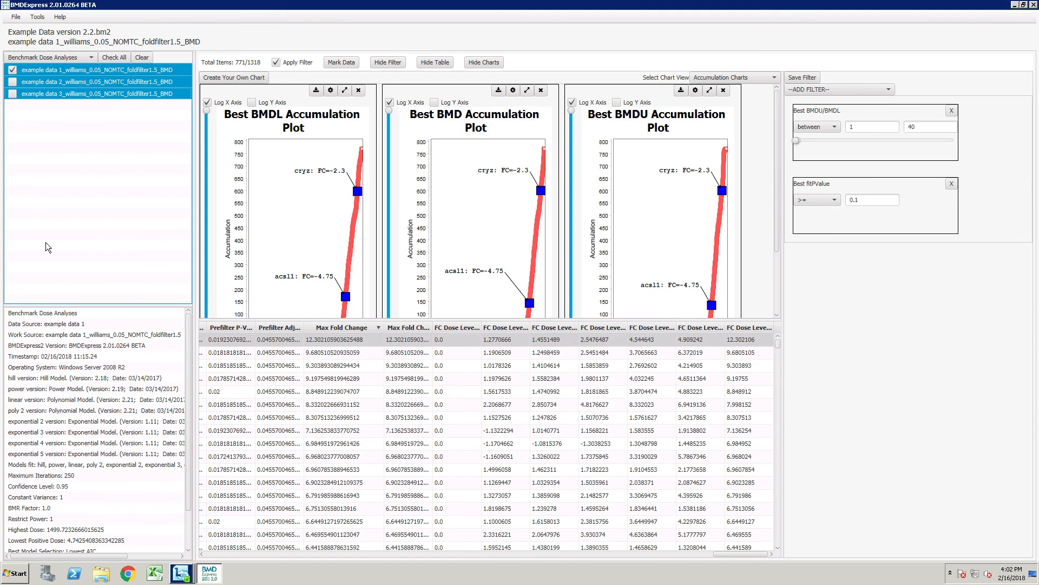
Show the Functional Classifications results and widen the list to review the full names of the analyses
click(54, 58)
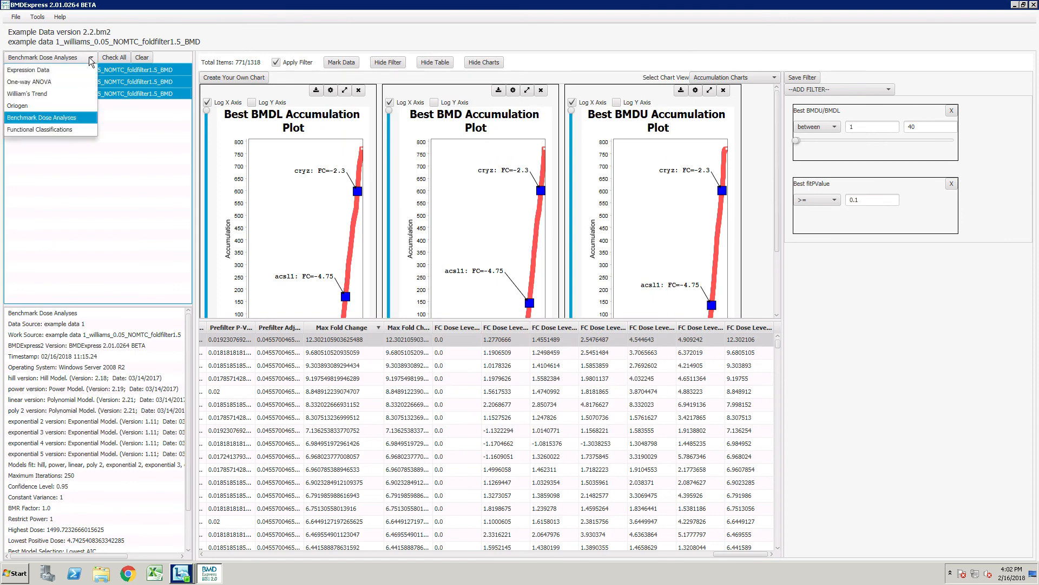
click(60, 129)
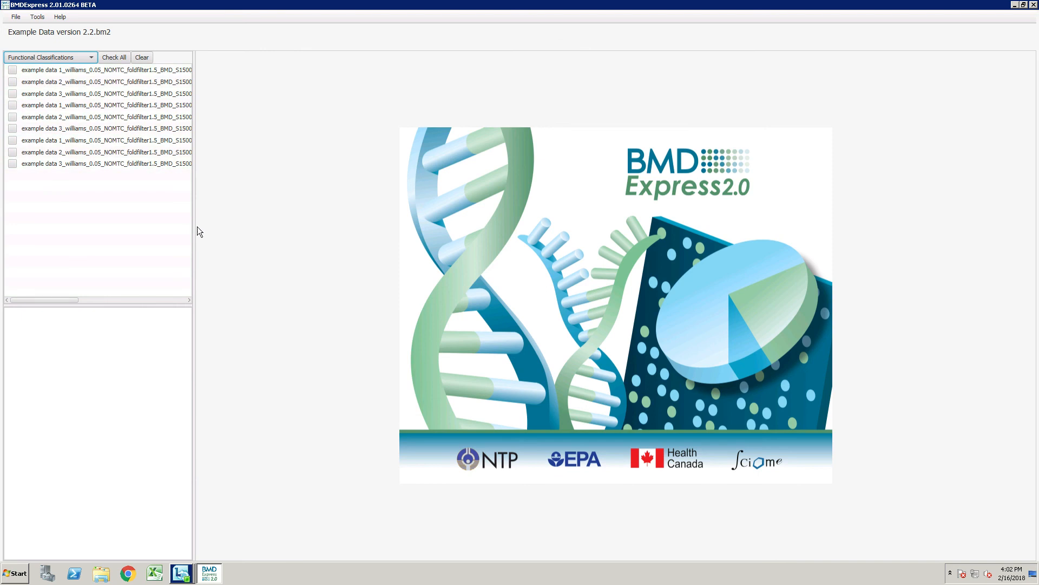
drag(194, 227, 406, 227)
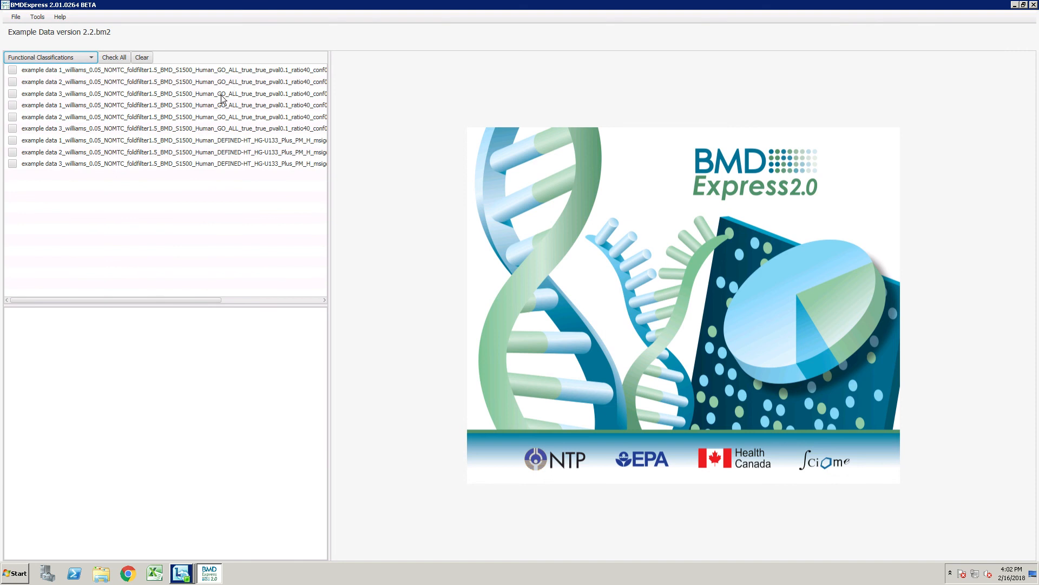
drag(195, 300, 214, 301)
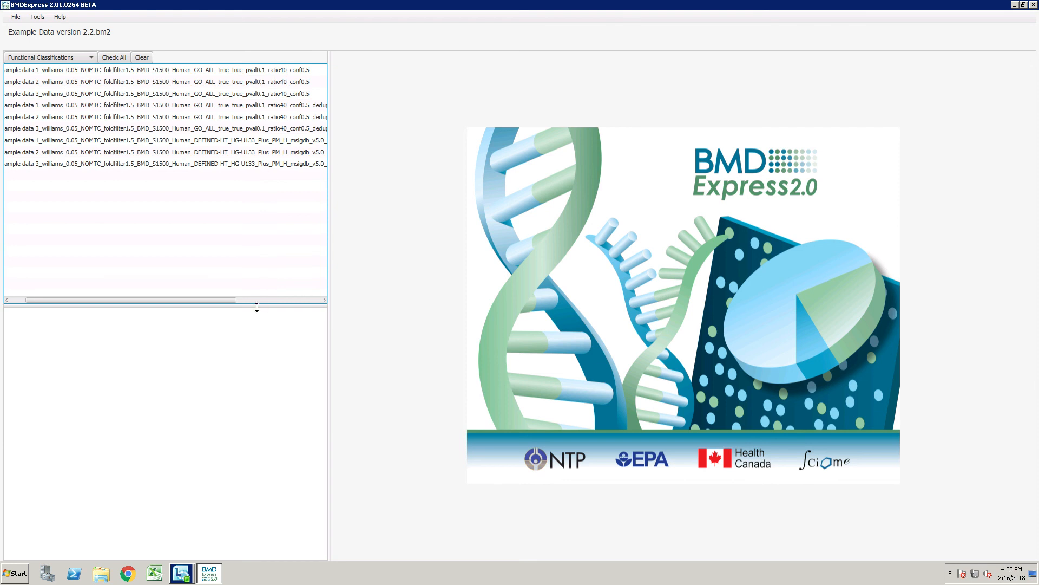
drag(229, 296, 261, 299)
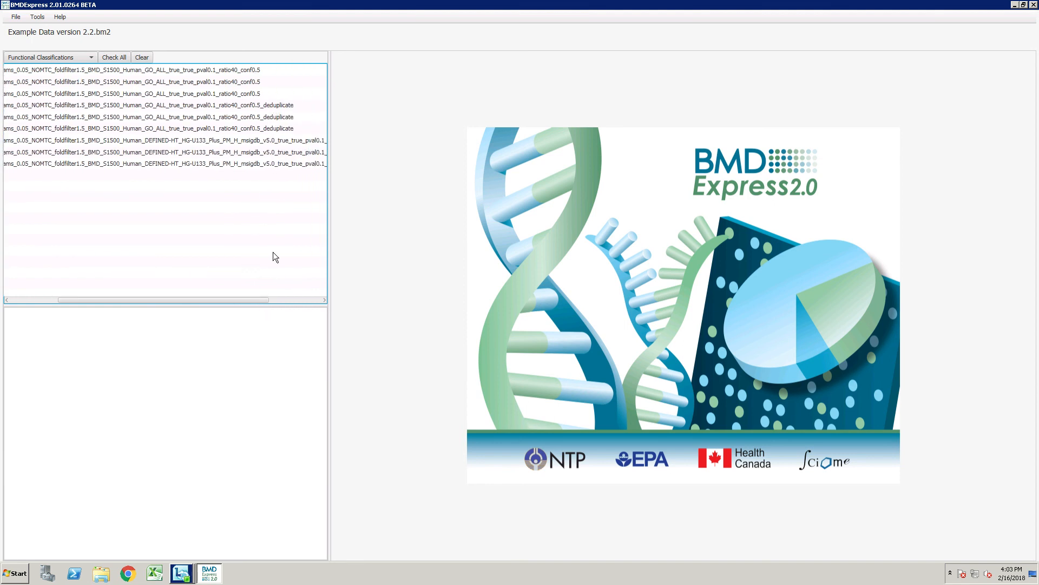
mouse_move(258, 301)
mouse_down()
mouse_move(166, 303)
mouse_move(265, 301)
mouse_up()
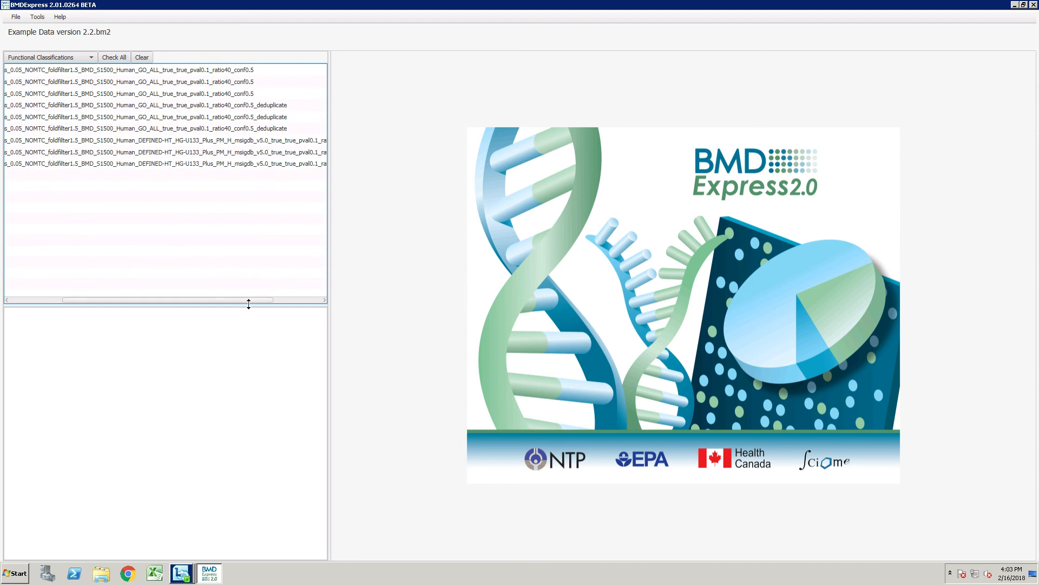
drag(248, 298, 108, 281)
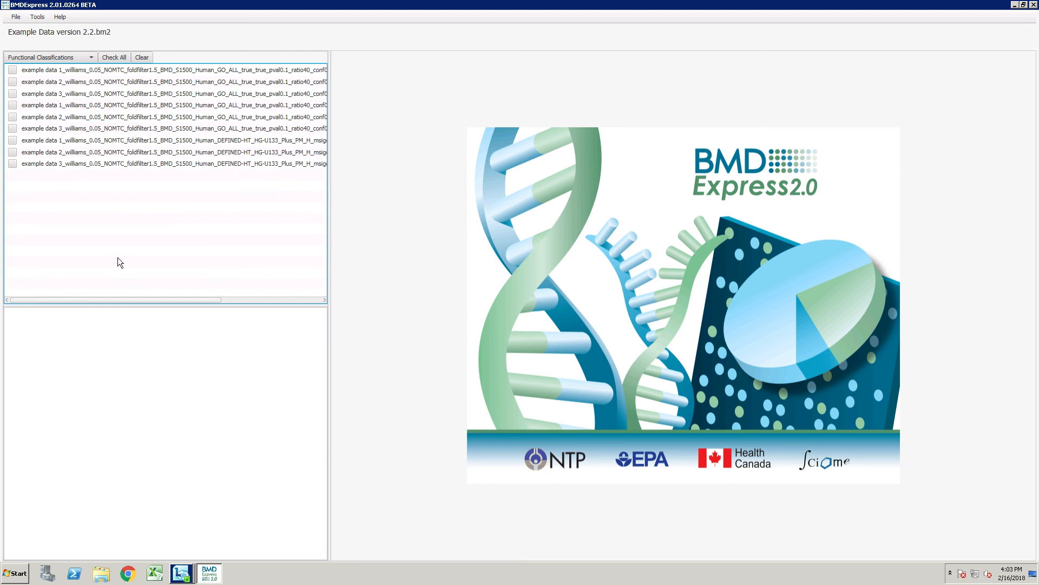
Display the non-deduplicated GO_ALL analysis for example data 1 and remove its Fisher's Exact Two Tail filter
click(12, 69)
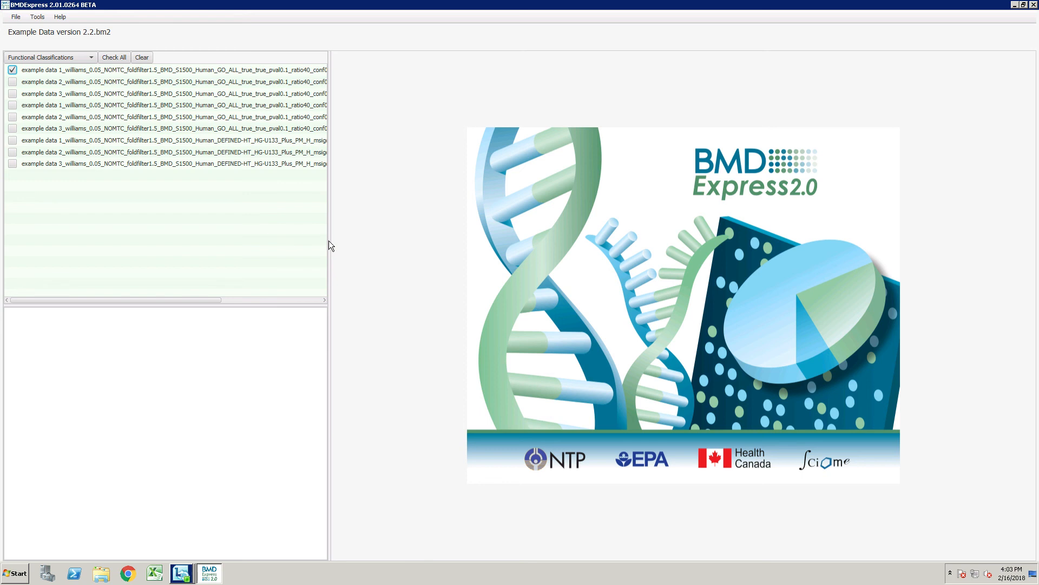
drag(284, 245, 212, 244)
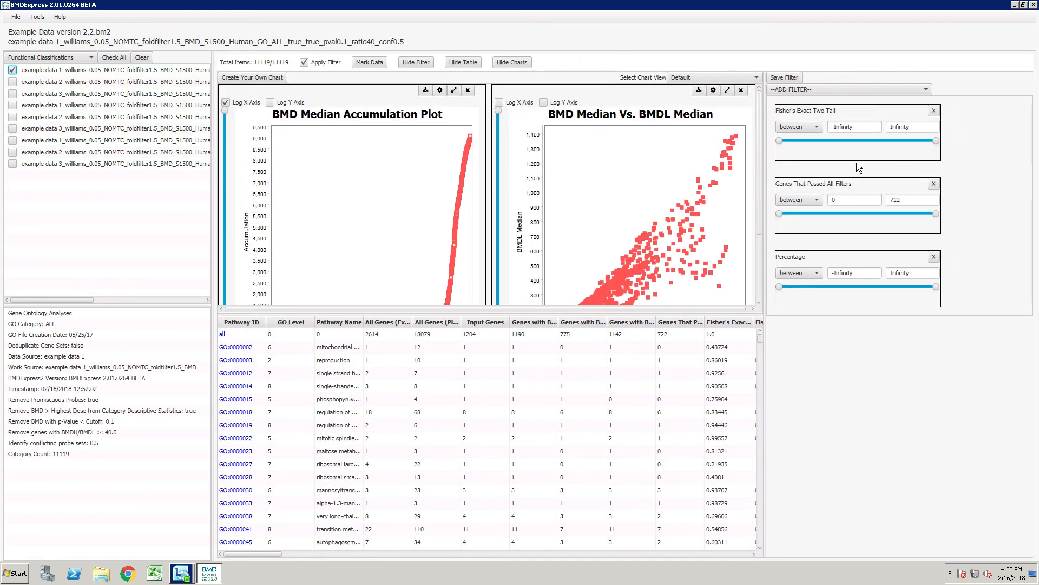
click(816, 128)
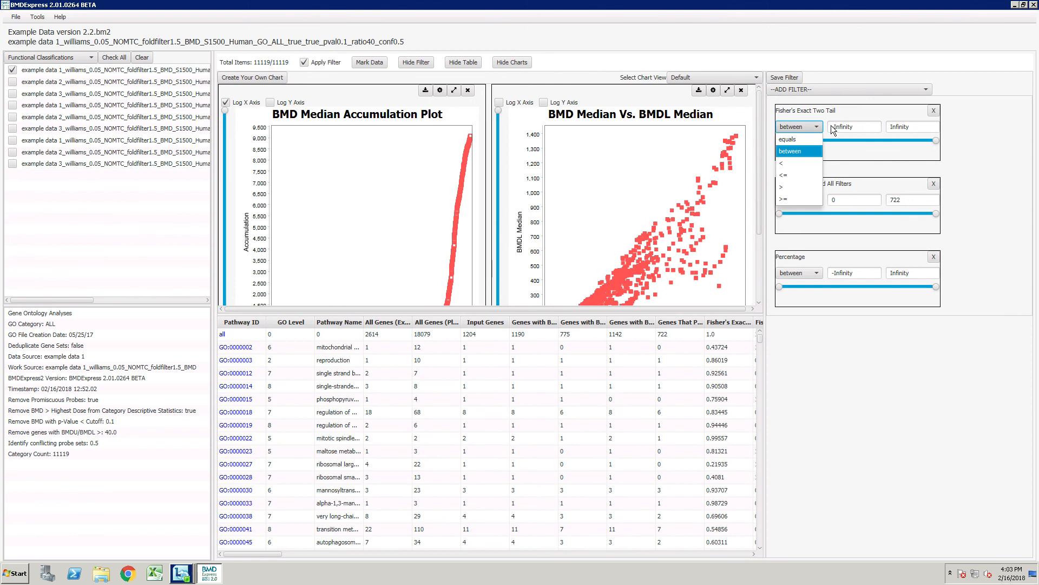
click(818, 126)
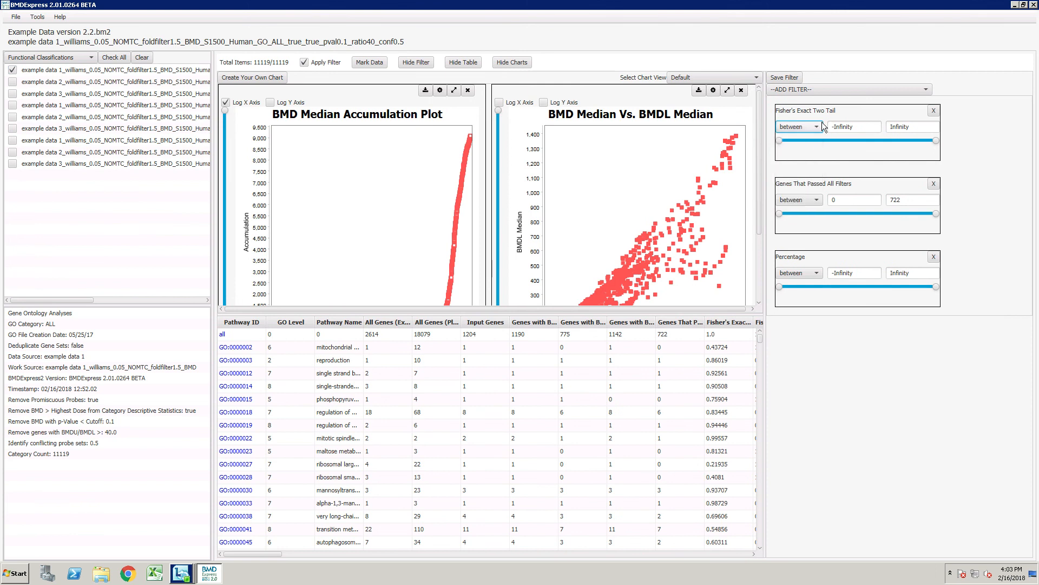
click(933, 111)
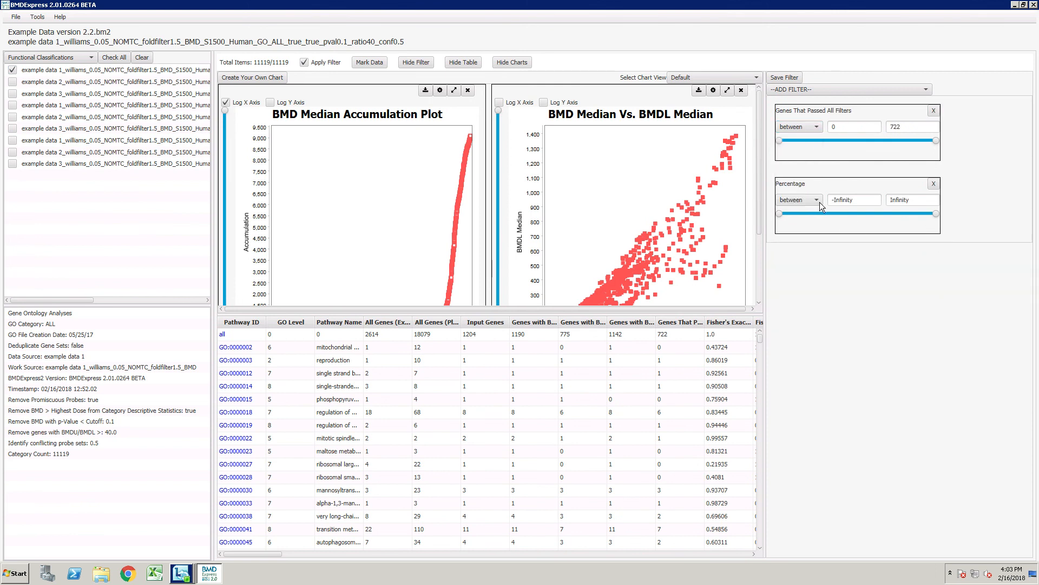
Set the Genes That Passed All Filters filter to >= 3
click(817, 126)
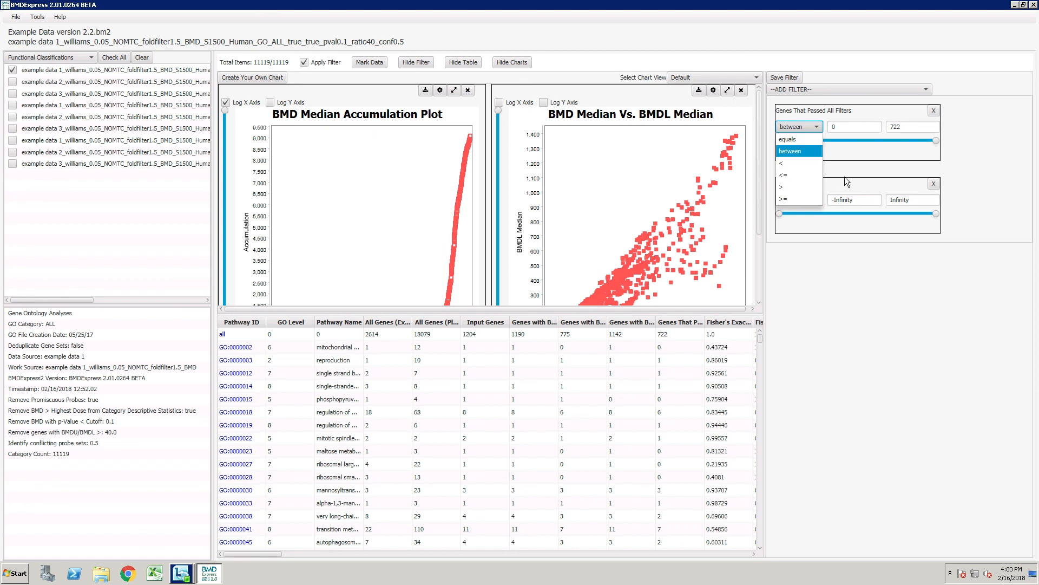
click(800, 198)
click(828, 124)
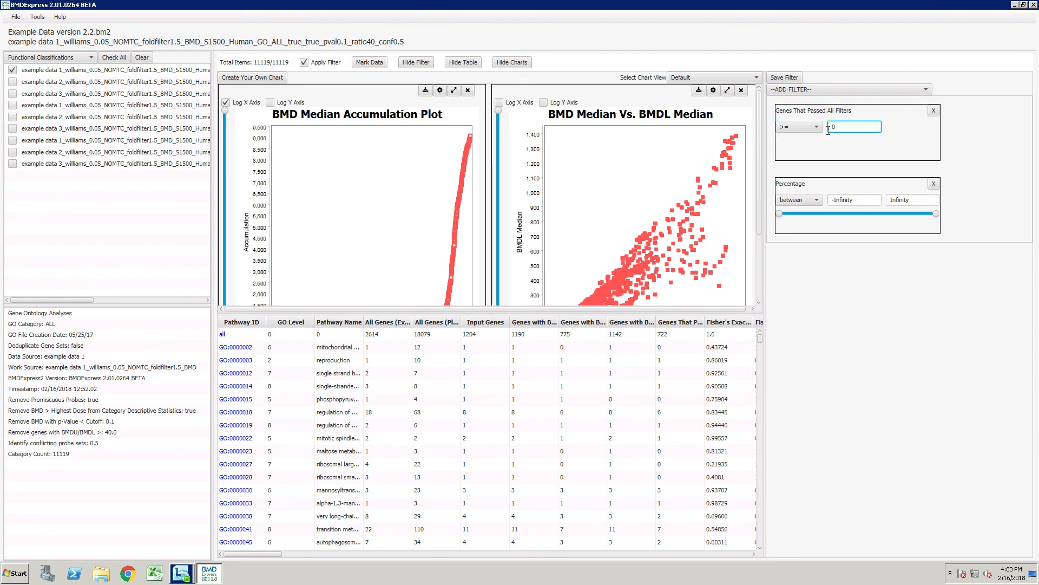
drag(839, 127, 827, 128)
text(3)
key(Return)
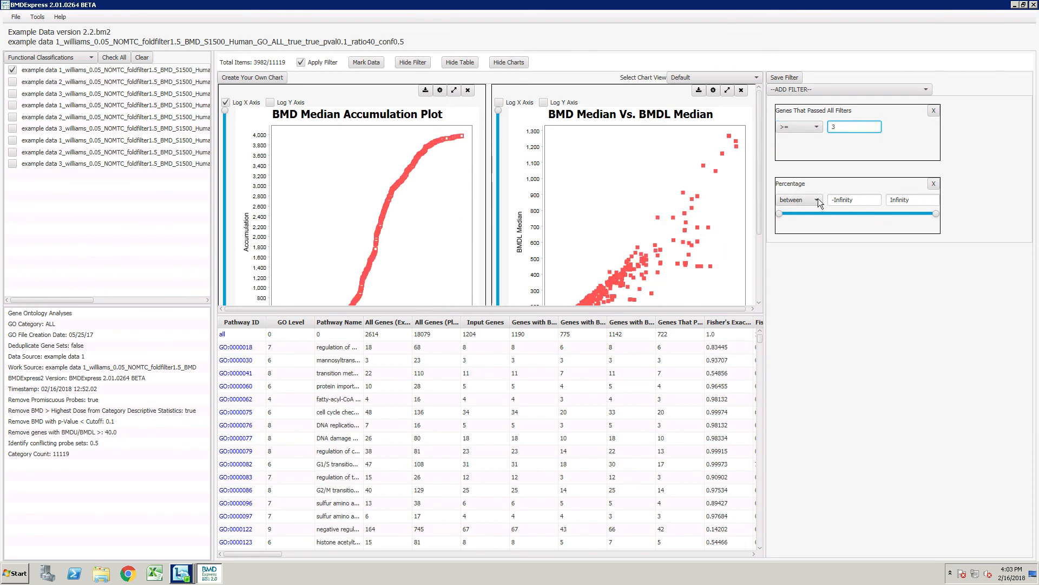
Set the Percentage filter to >= 5
click(817, 200)
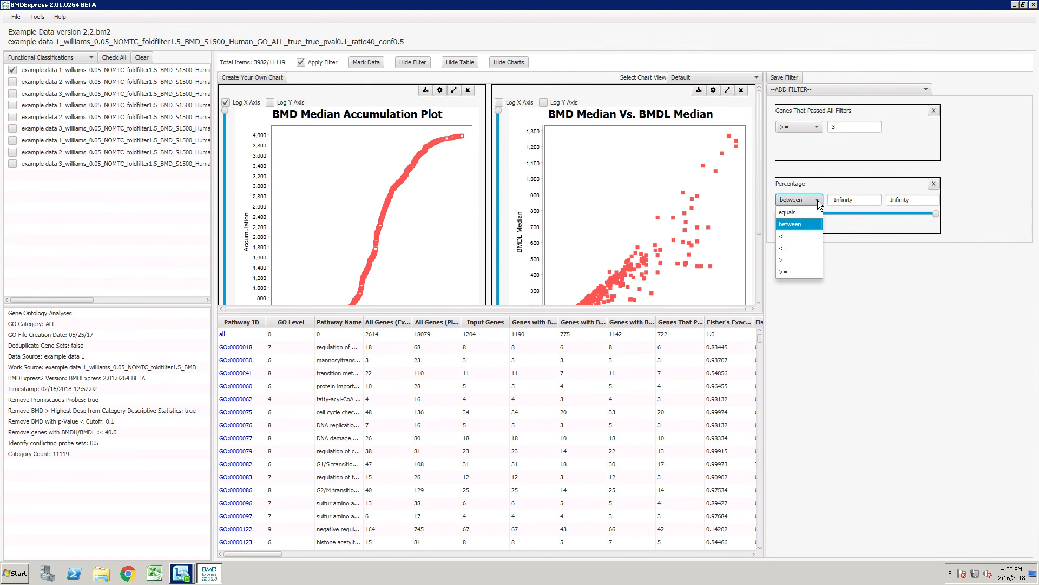
click(795, 273)
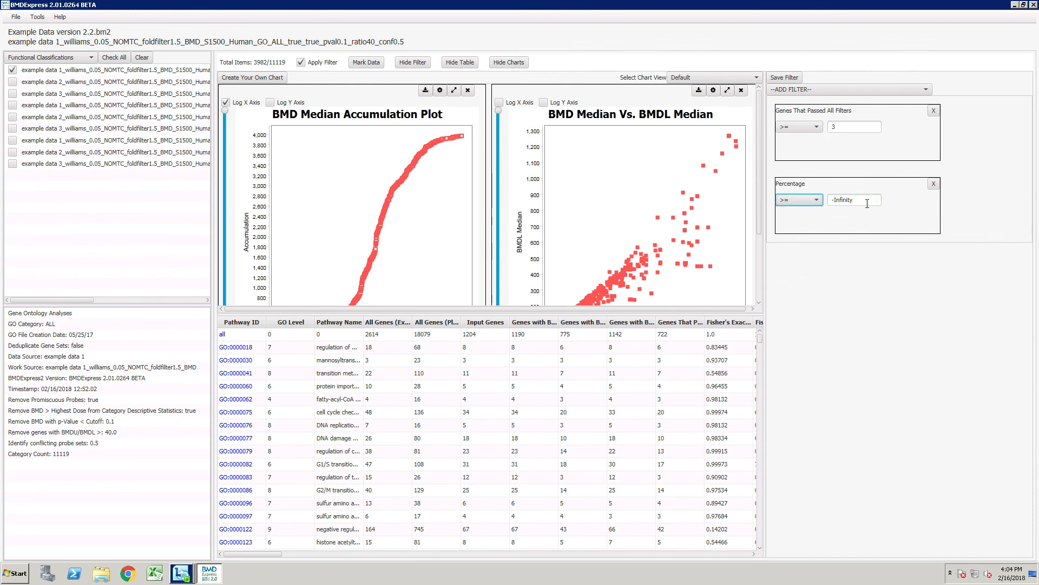
drag(867, 203, 823, 203)
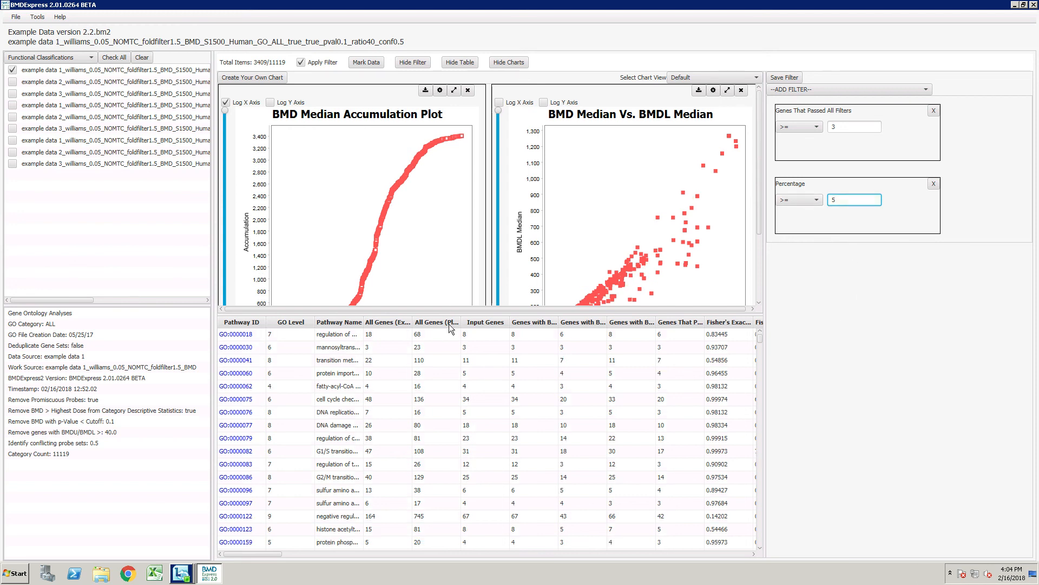
Enlarge the chart area to show the full plots and review the available chart views
drag(450, 309, 450, 387)
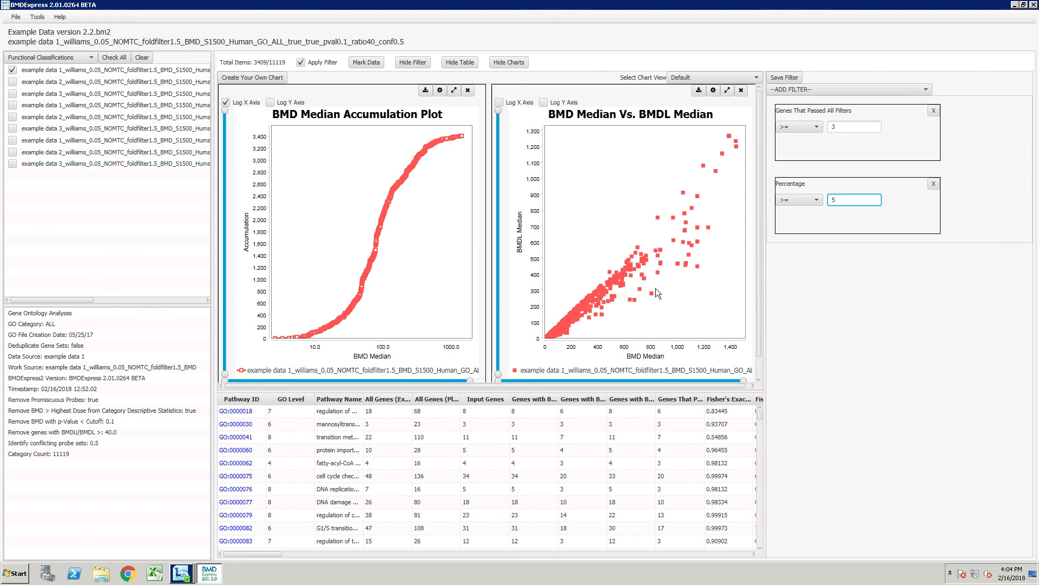
click(756, 78)
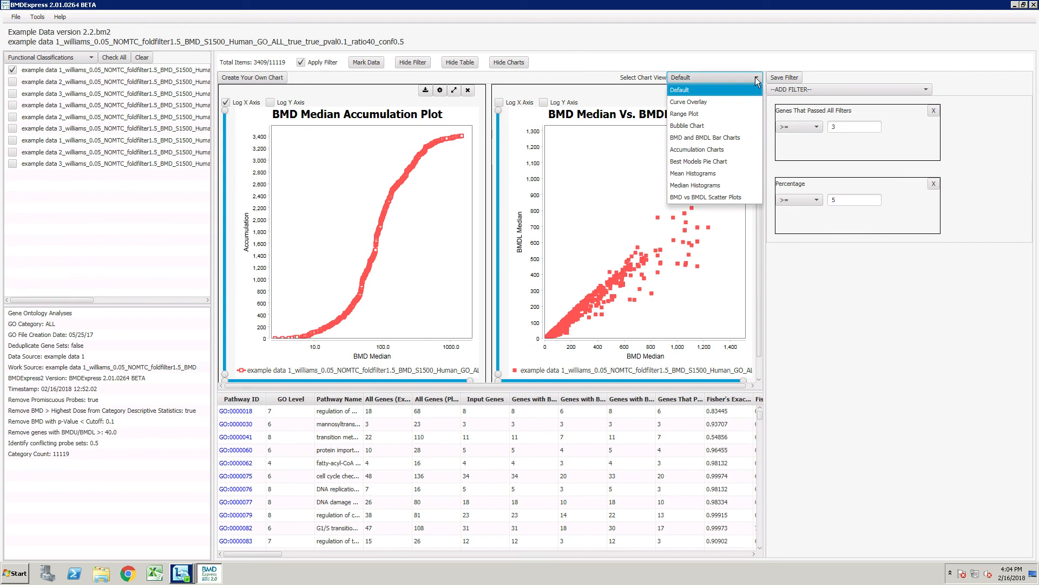
click(743, 42)
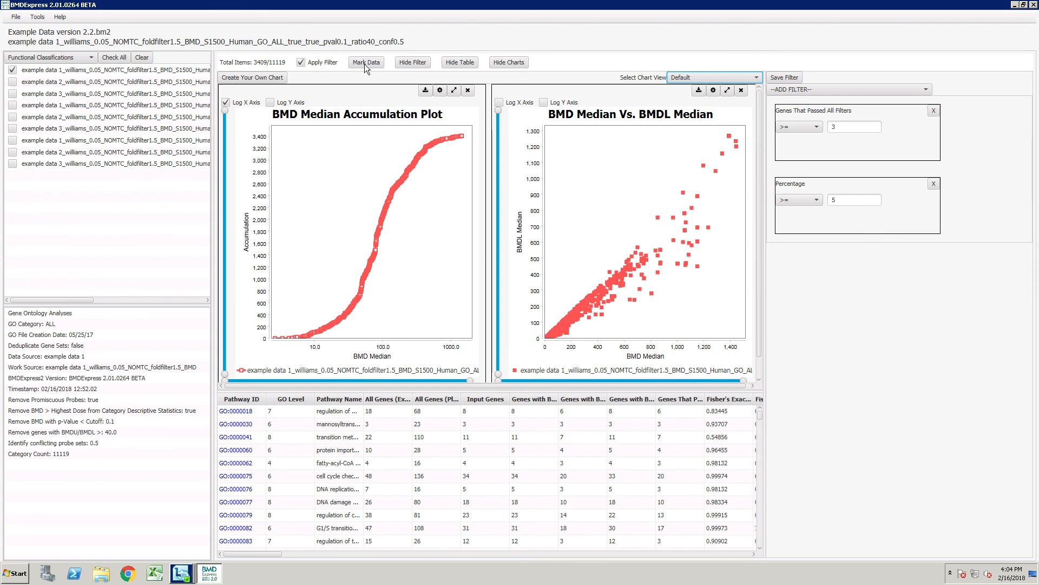
Add the non-deduplicated GO_ALL analyses for example data 2 and 3 to the display and enlarge the combined charts
click(12, 82)
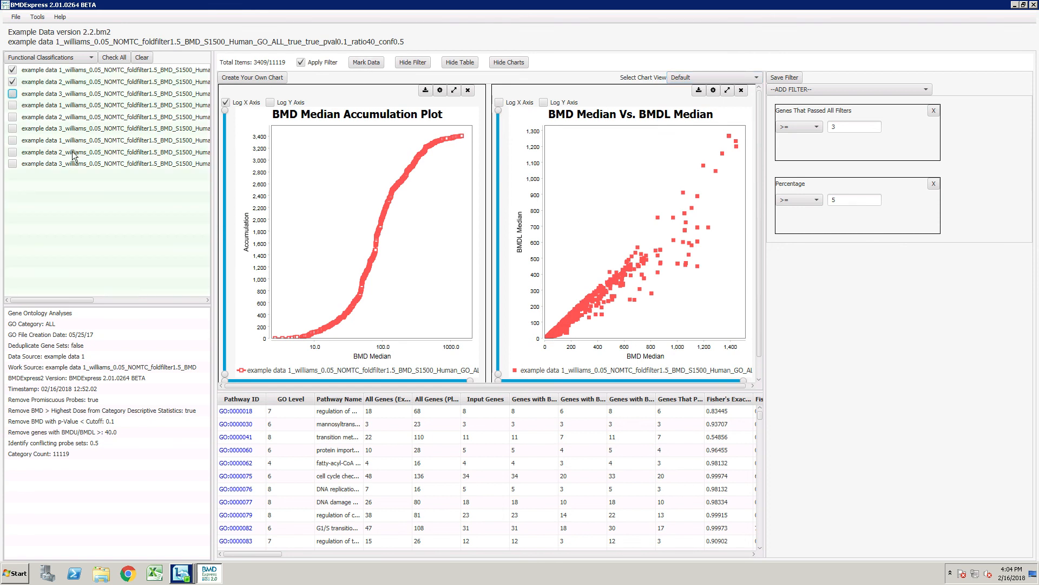
key(space)
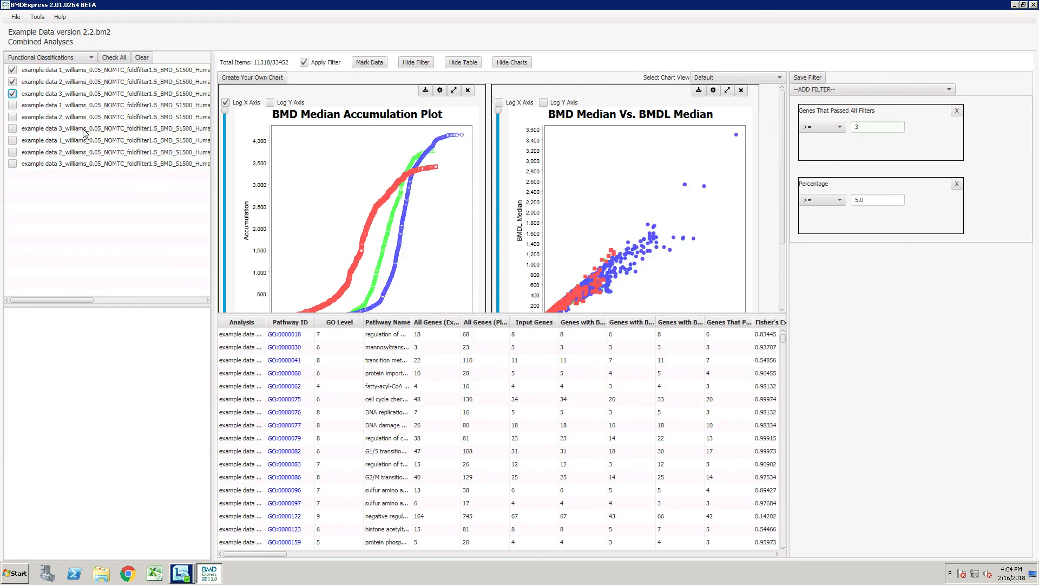
drag(453, 317, 458, 410)
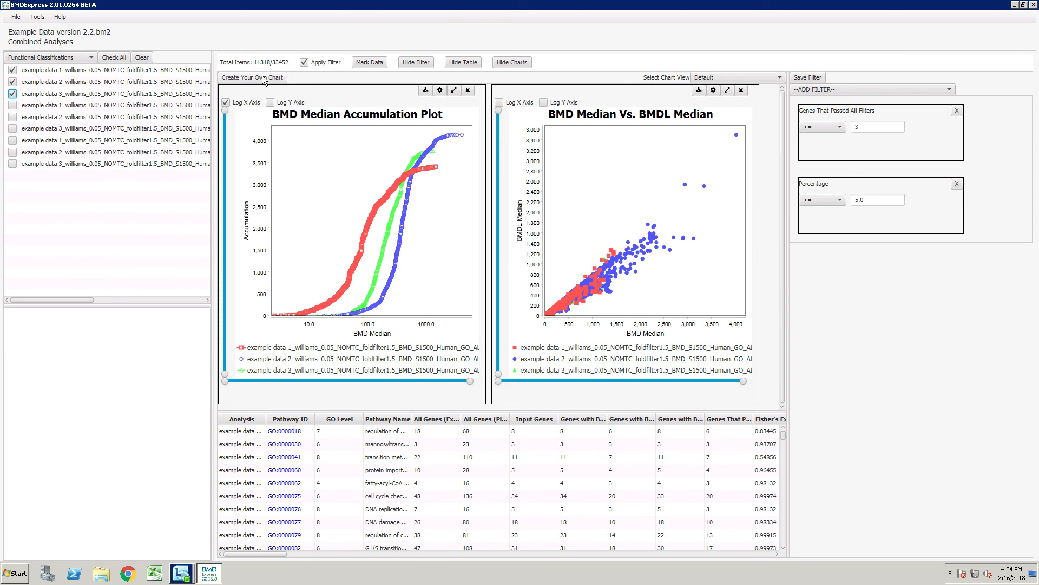
Choose the GO gene sets xenobiotic catabolic process and xenobiotic metabolic process for highlighting in the charts
click(369, 63)
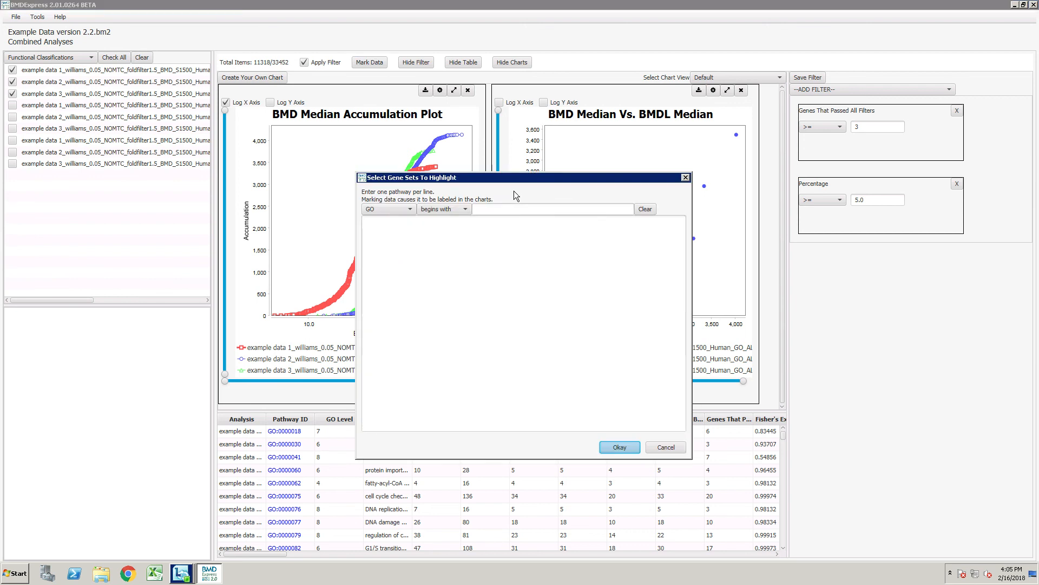
click(411, 209)
click(411, 209)
click(557, 209)
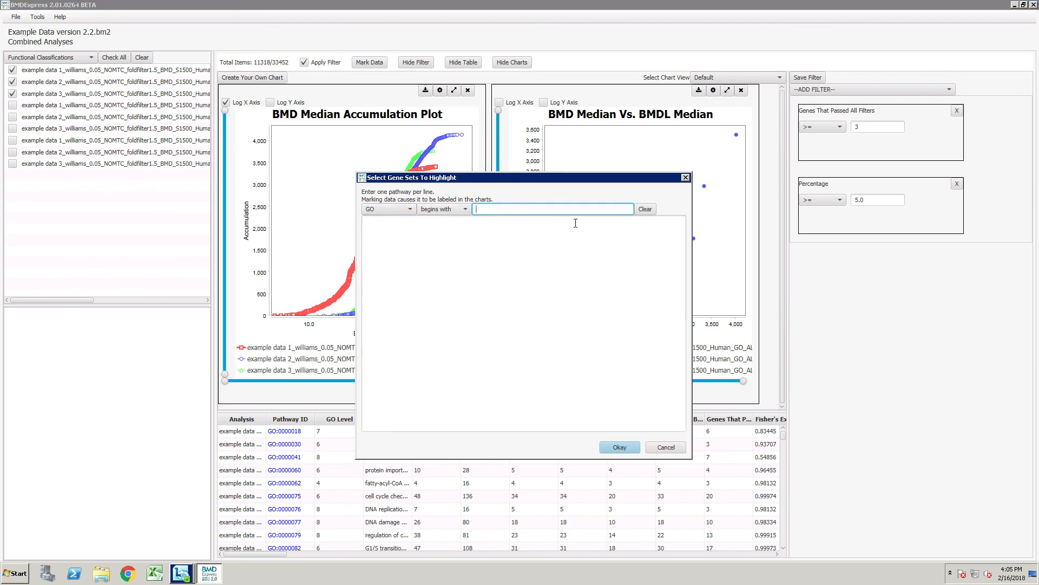
text(xenob)
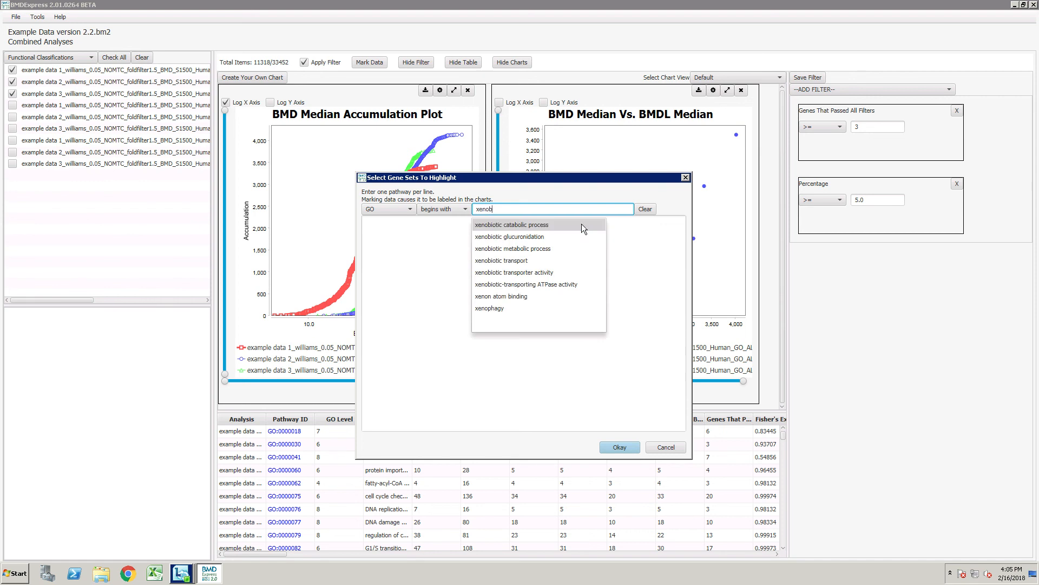
click(581, 224)
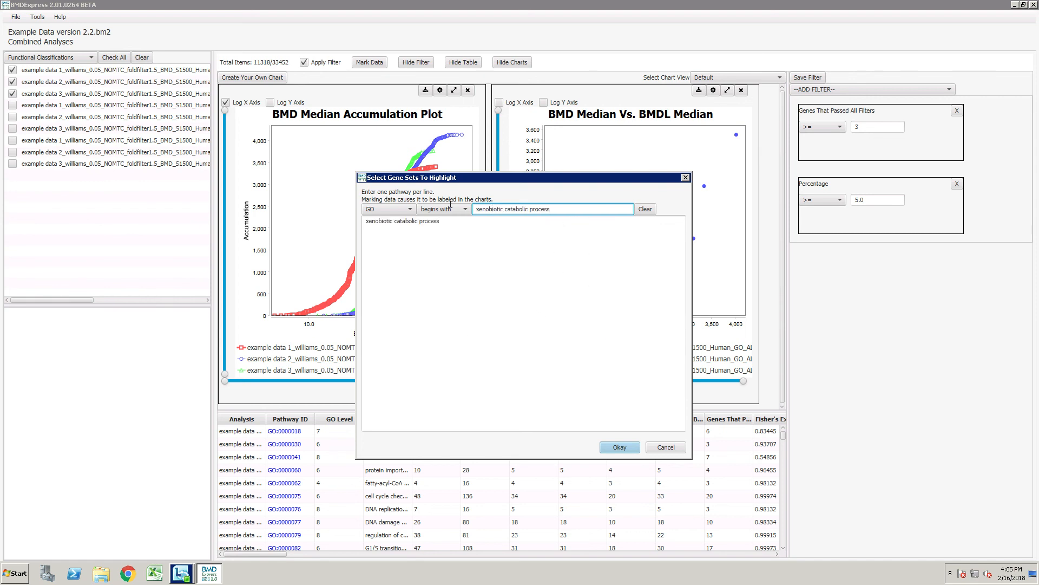
drag(558, 210, 506, 211)
text(metabolic)
click(536, 224)
Add the glutathione catabolic process gene set to the highlight list and apply the marking to the charts
drag(559, 209, 442, 211)
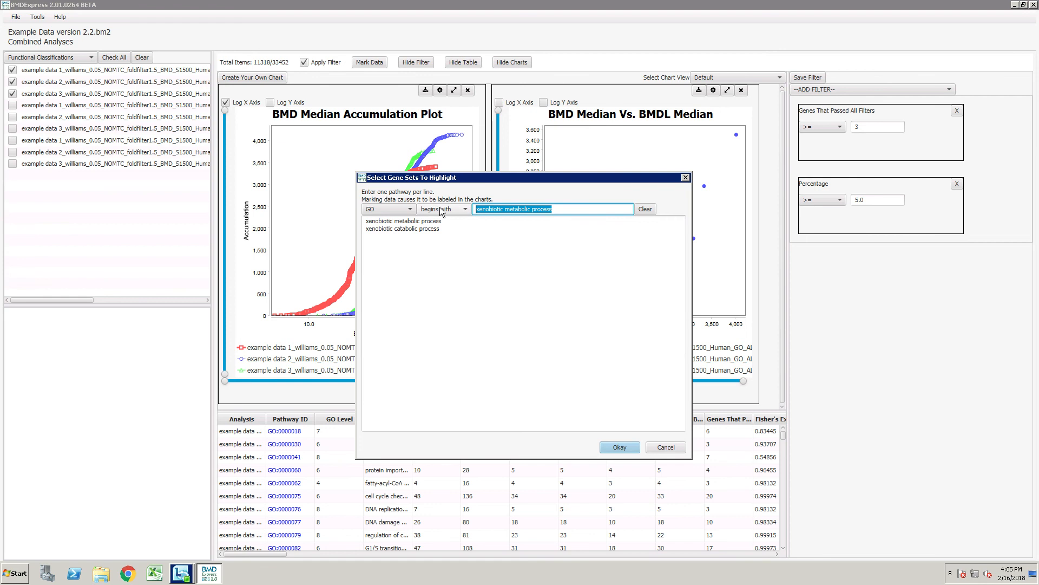
text(glutathione)
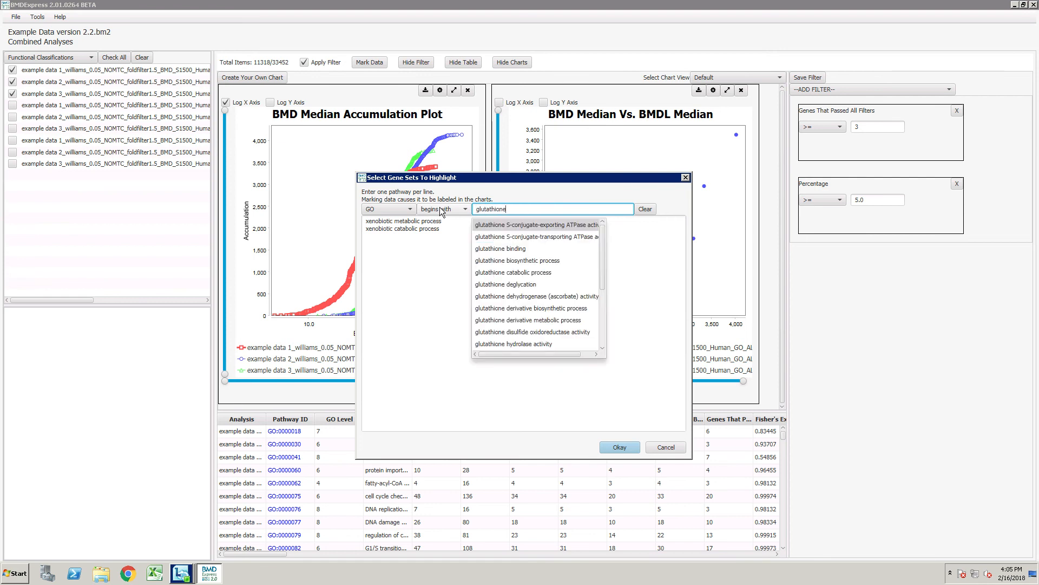
click(509, 272)
click(629, 448)
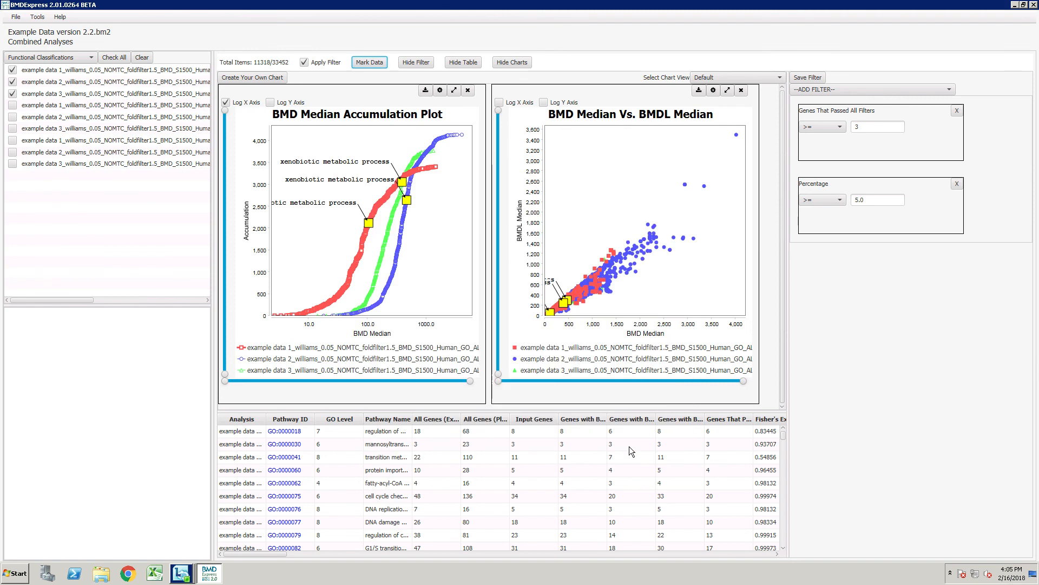
Move the lowest xenobiotic metabolic process label further from its marker in the BMD Median Accumulation Plot and display the Range Plot view
drag(318, 202, 287, 196)
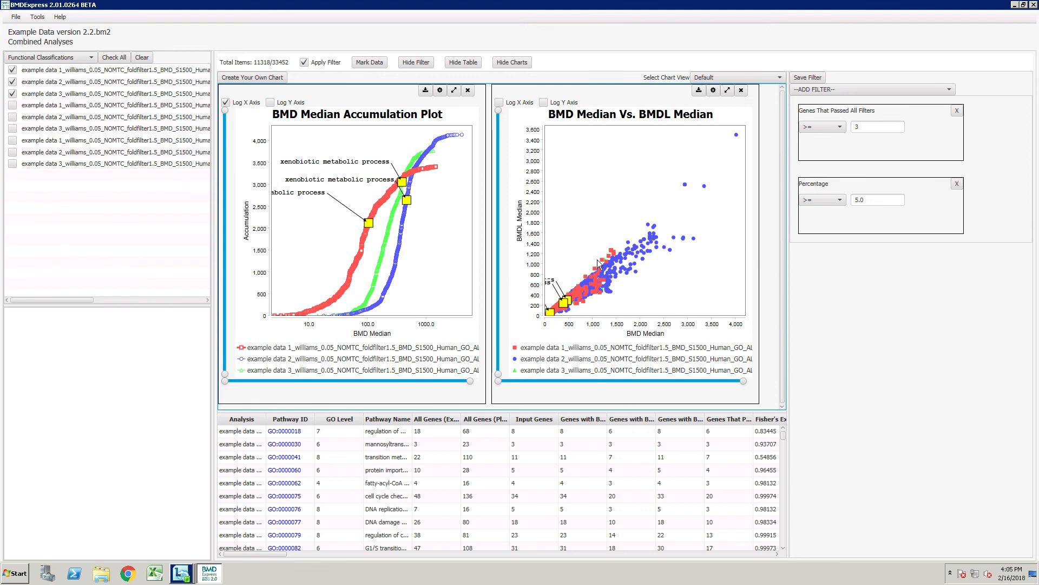
click(758, 77)
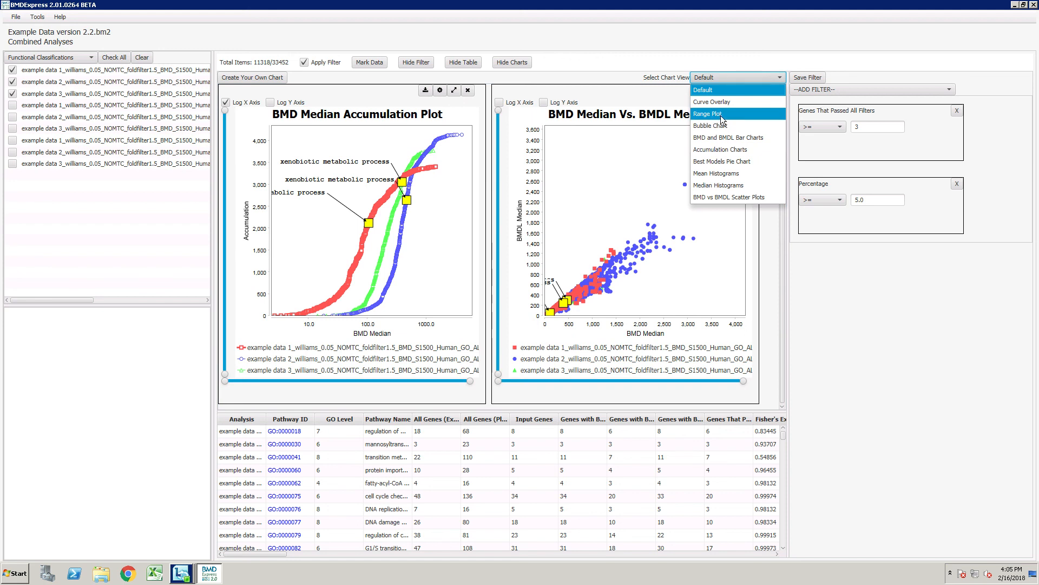
key(Return)
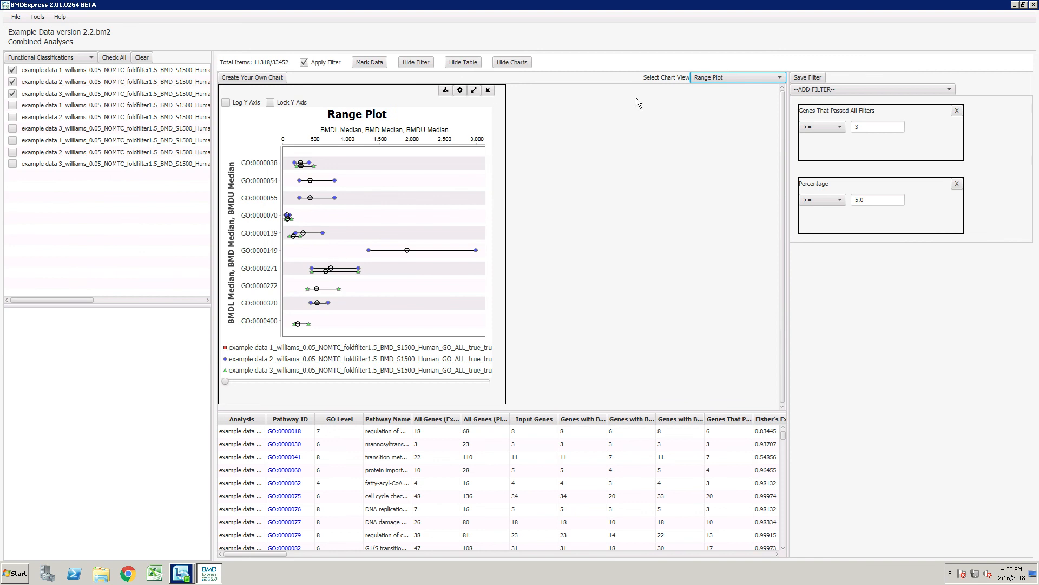
View the combined analyses as a Bubble Chart and as Accumulation Charts, and look over the remaining chart views
click(726, 77)
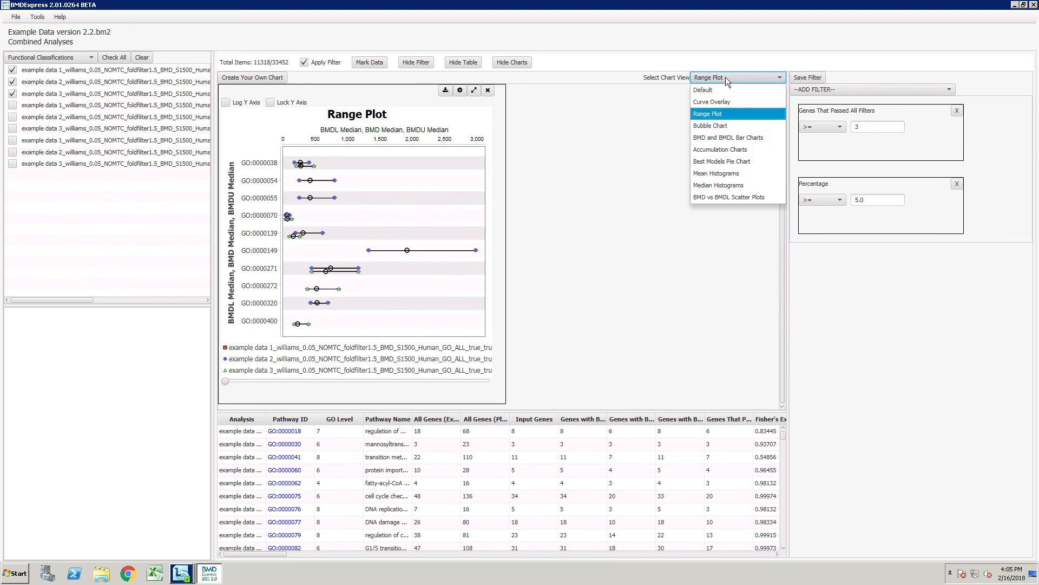
click(726, 125)
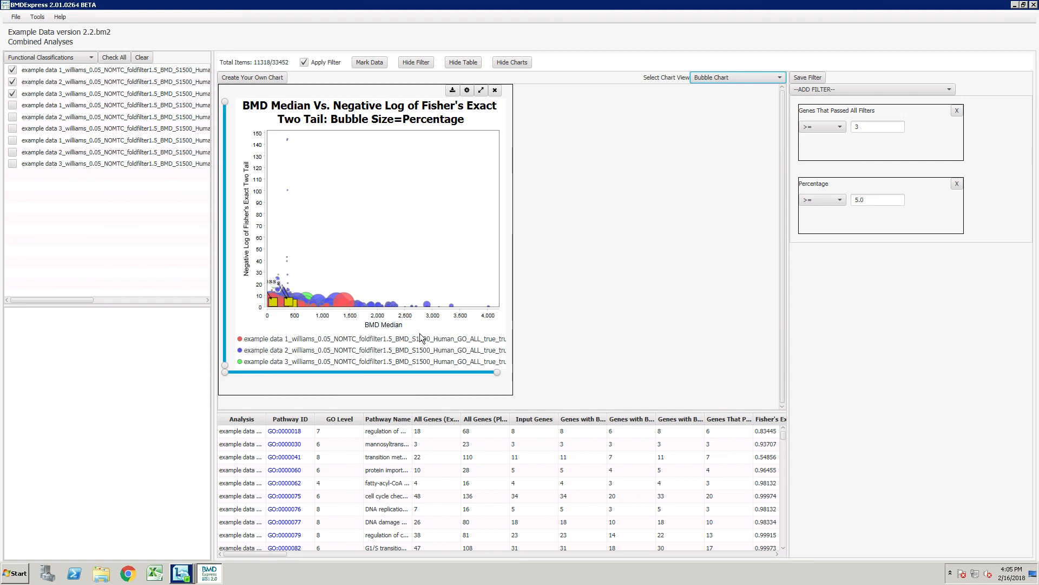
click(749, 77)
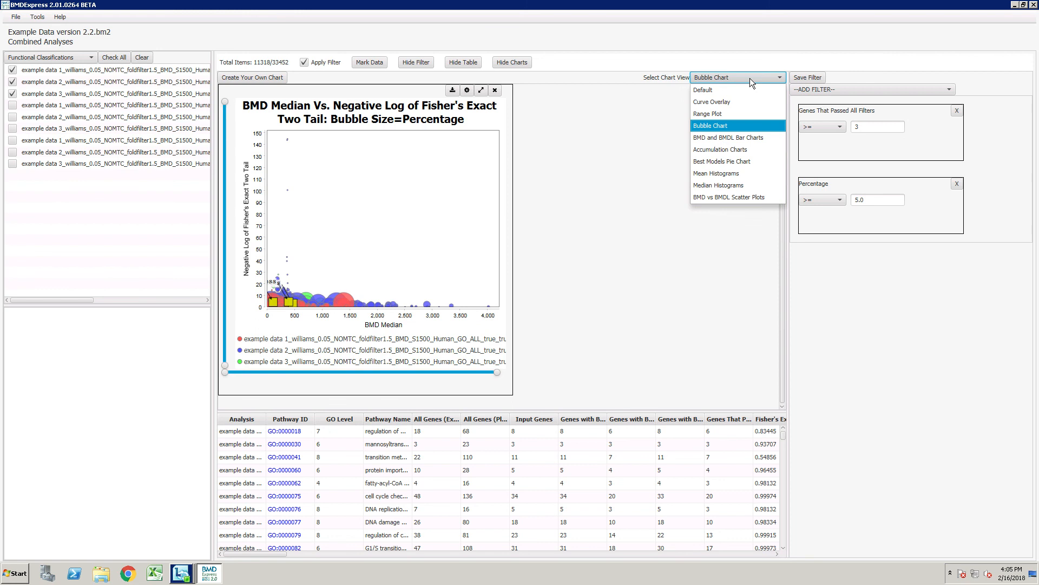
click(743, 152)
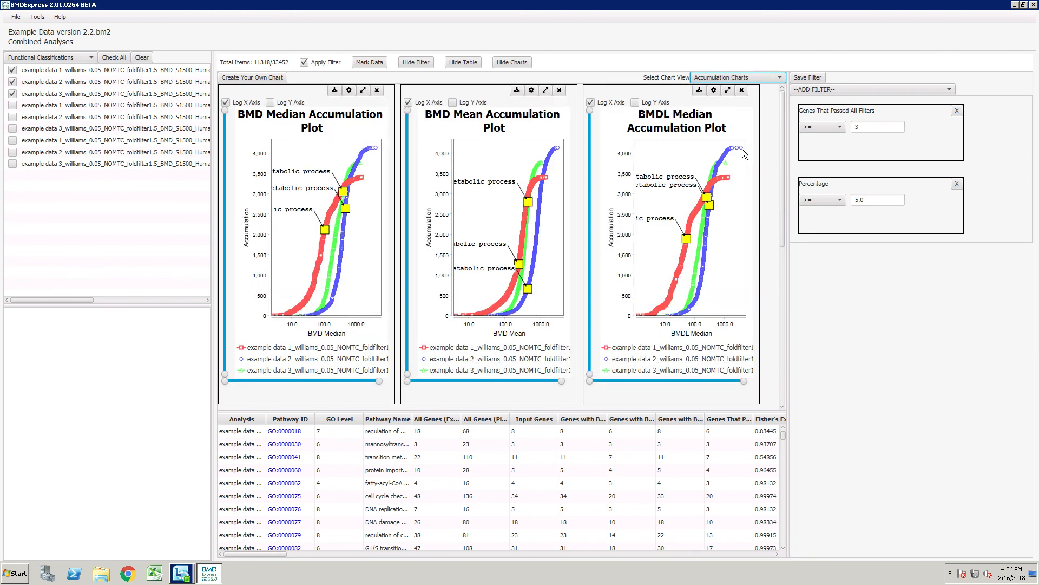
click(734, 76)
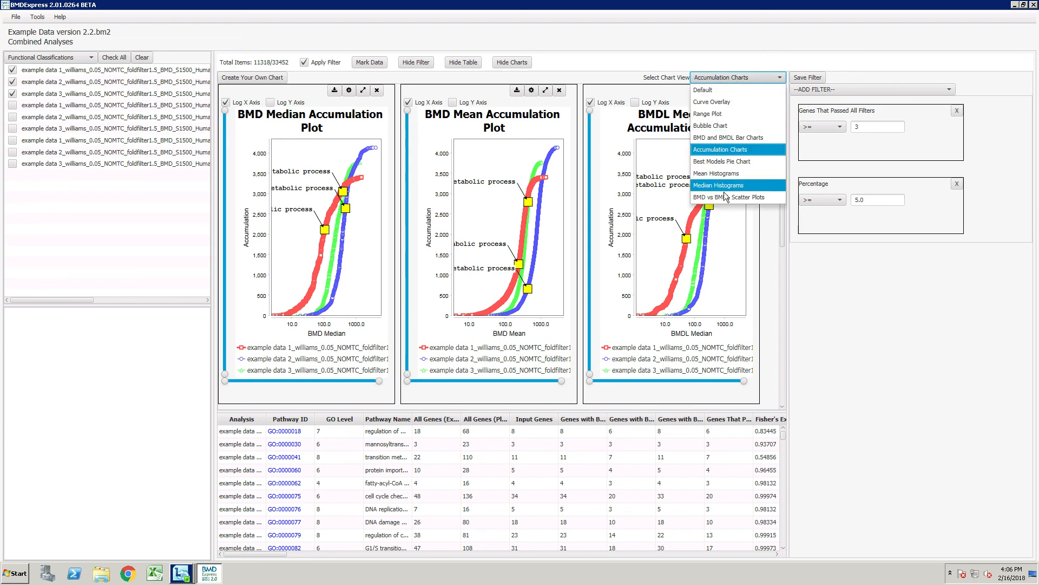
click(629, 21)
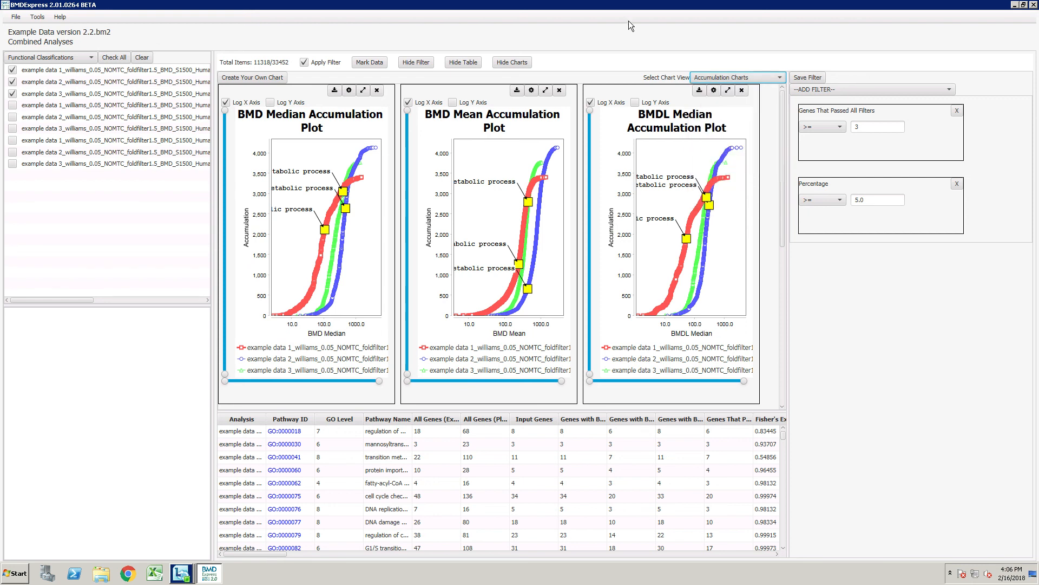
Start a custom Bubble Chart with the absolute value of BMDU Median on the X axis
click(258, 77)
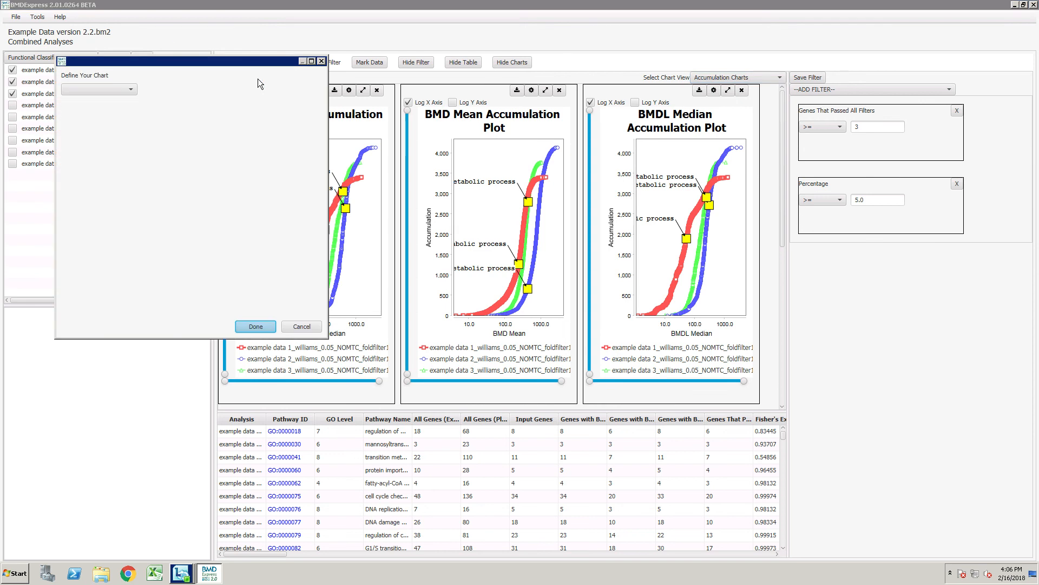
click(130, 91)
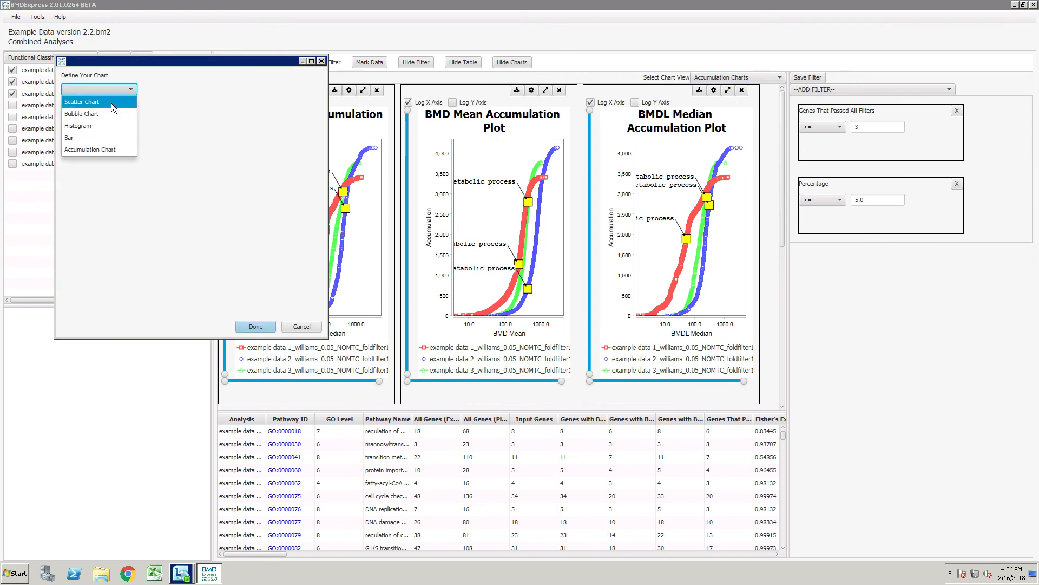
click(103, 115)
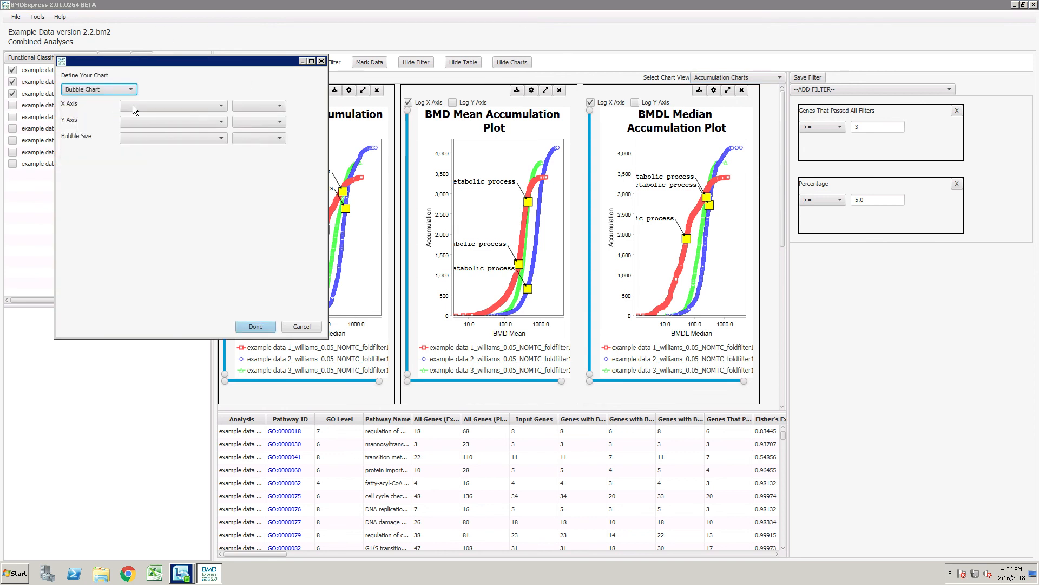
click(147, 104)
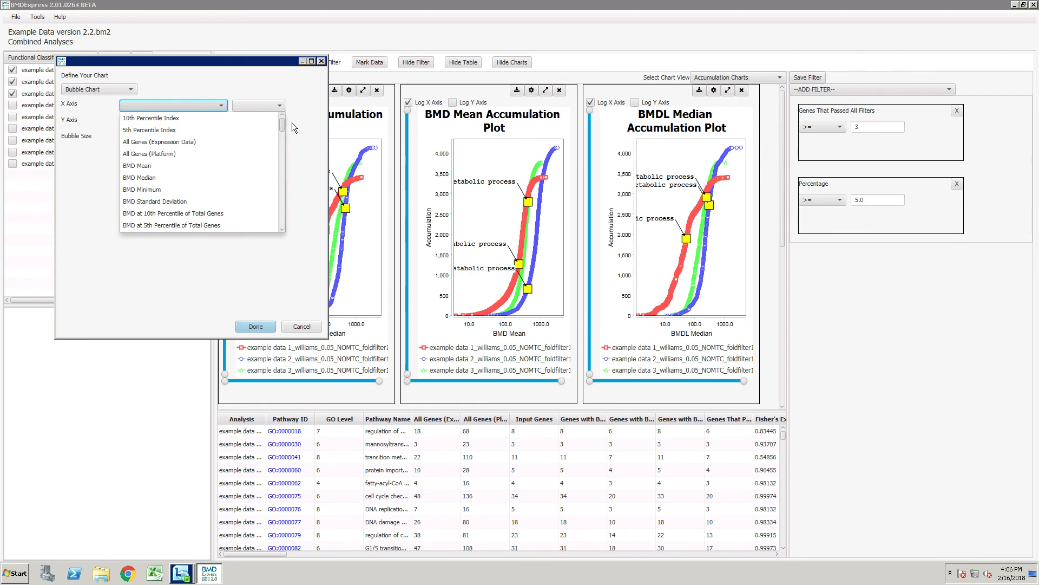
drag(281, 124, 274, 147)
click(186, 152)
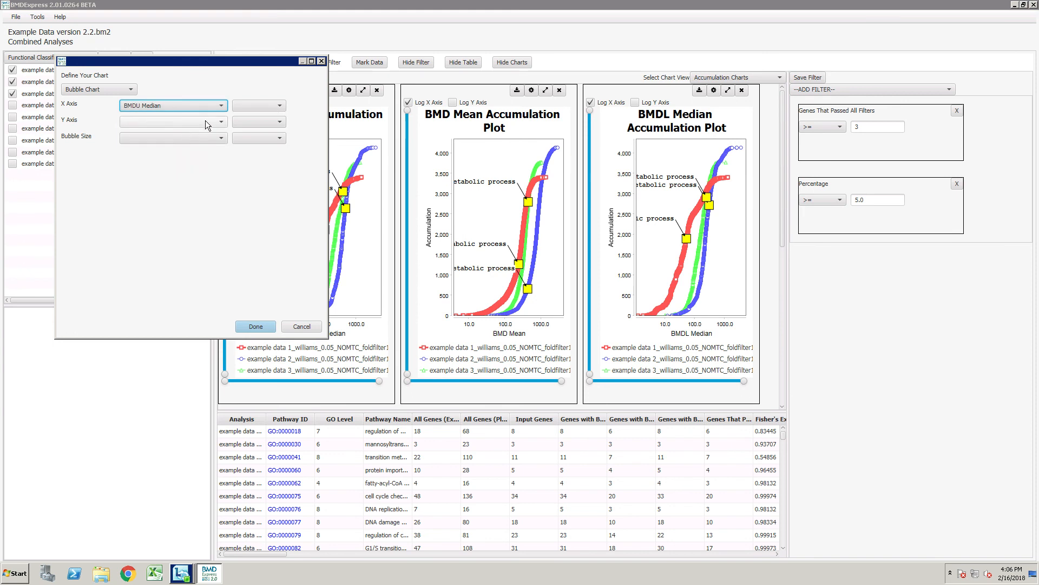
click(258, 108)
click(255, 120)
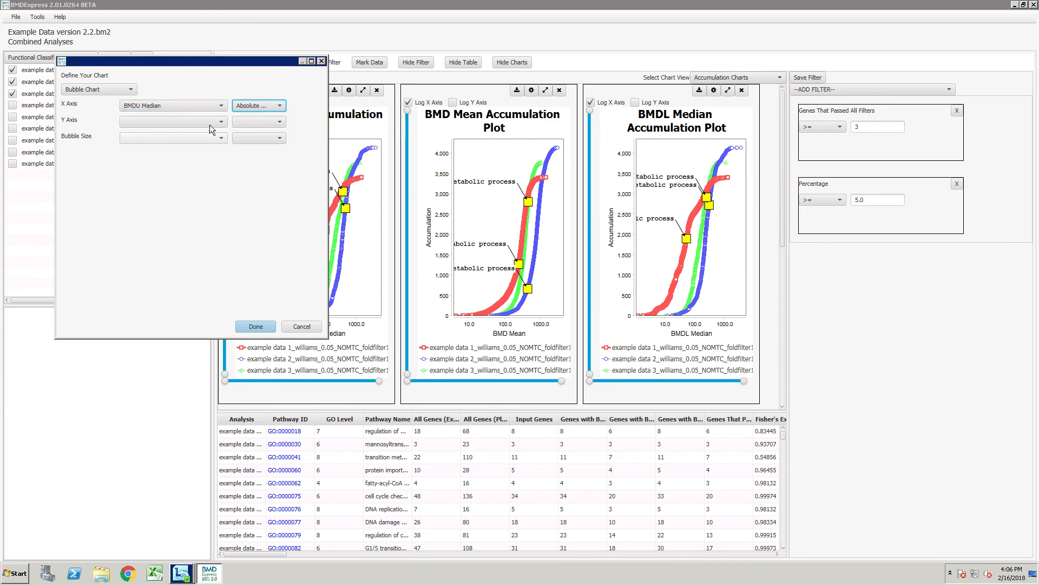
Set the custom bubble chart's Y axis to the absolute value of BMDL Median
click(221, 123)
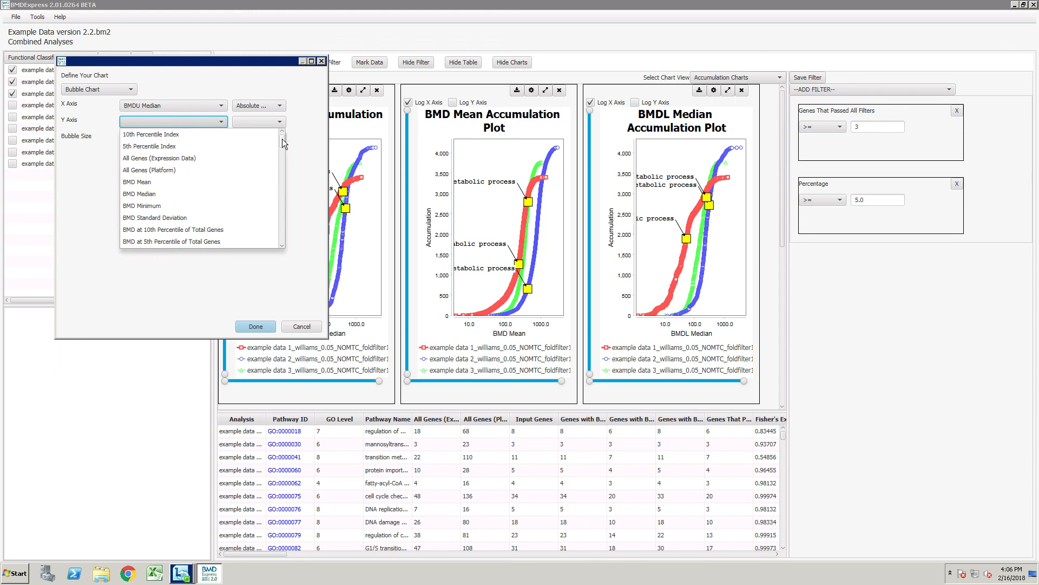
drag(282, 139, 281, 153)
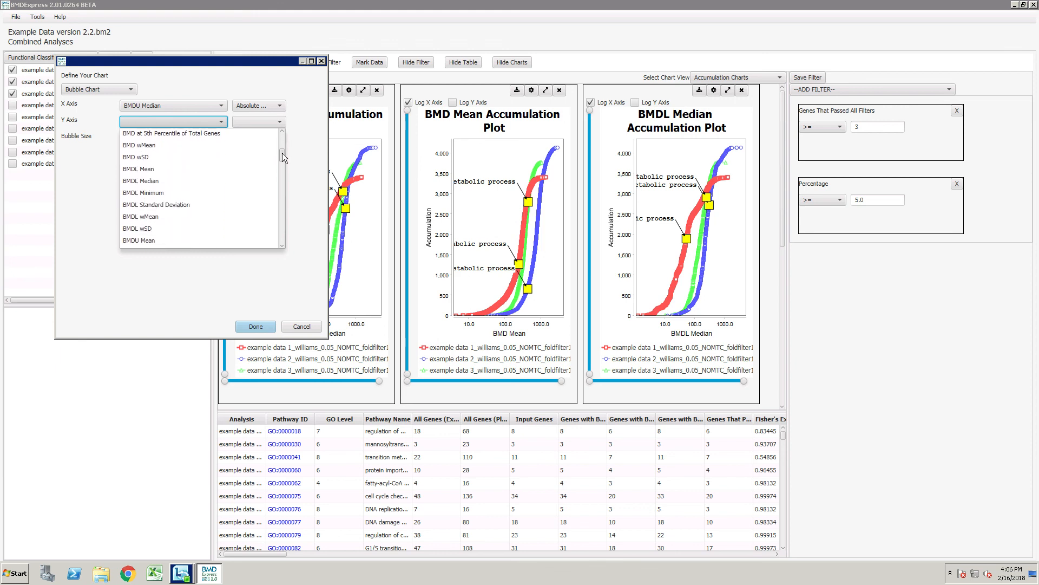
click(164, 184)
click(276, 125)
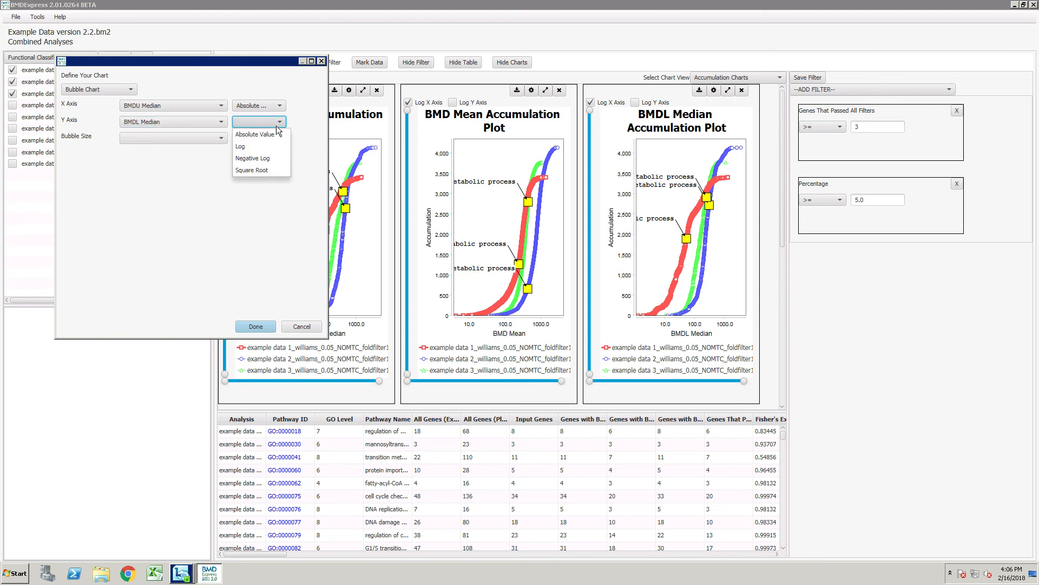
click(269, 135)
Set the bubble size to the negative log of Fisher's Exact Two Tail and create the custom chart
click(222, 137)
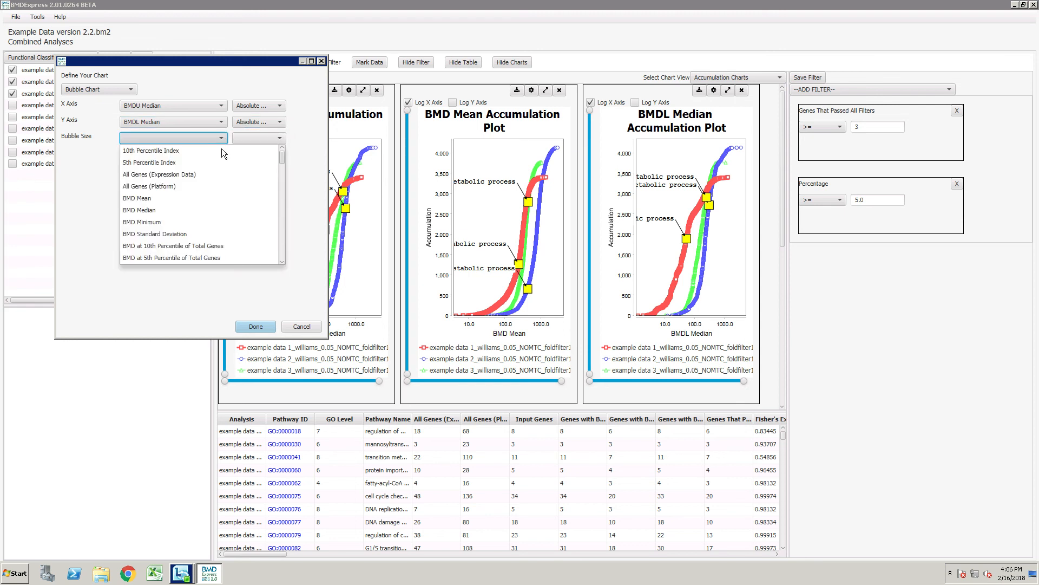
drag(278, 159, 280, 191)
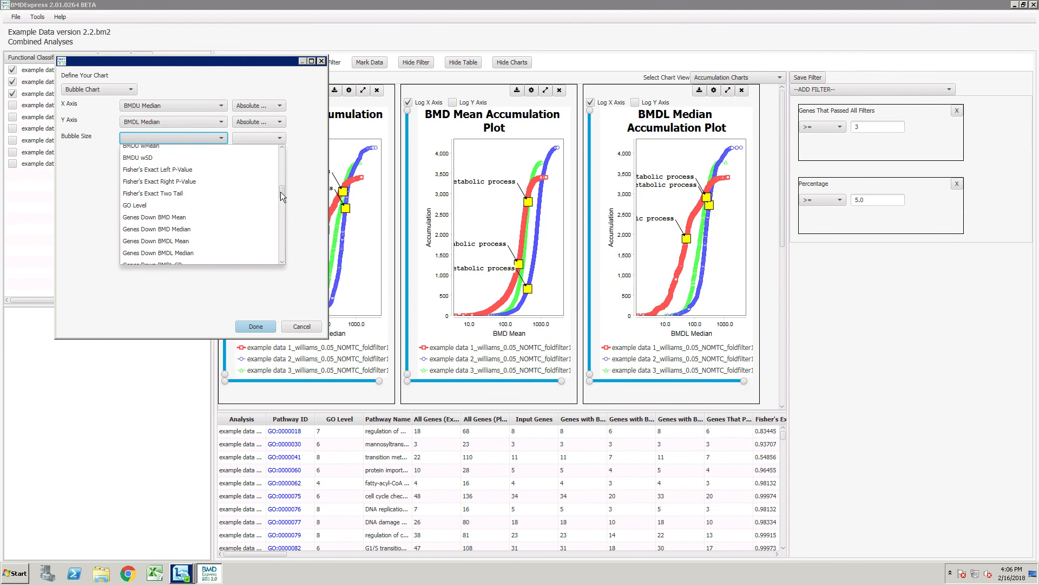
click(155, 198)
click(253, 138)
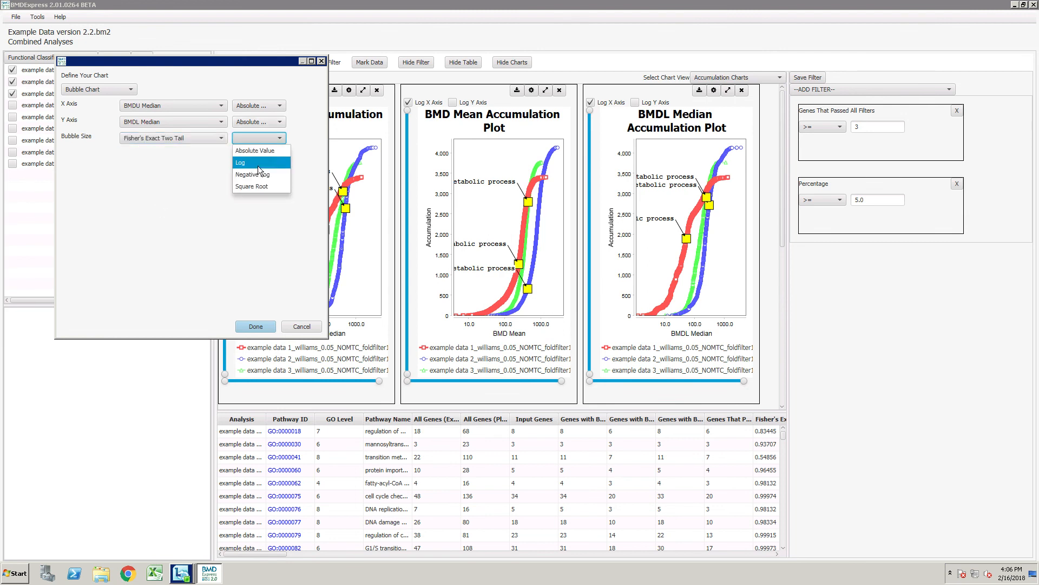
click(252, 174)
click(255, 326)
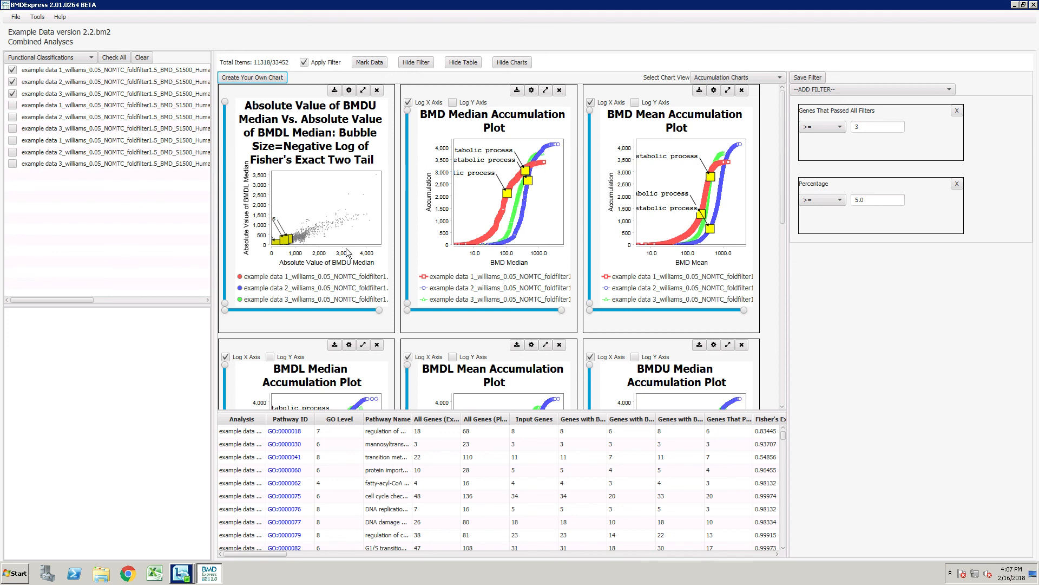
Examine the custom bubble chart in the enlarged view, including its axis range settings and Y-axis range adjustment, and return to the charts
click(363, 90)
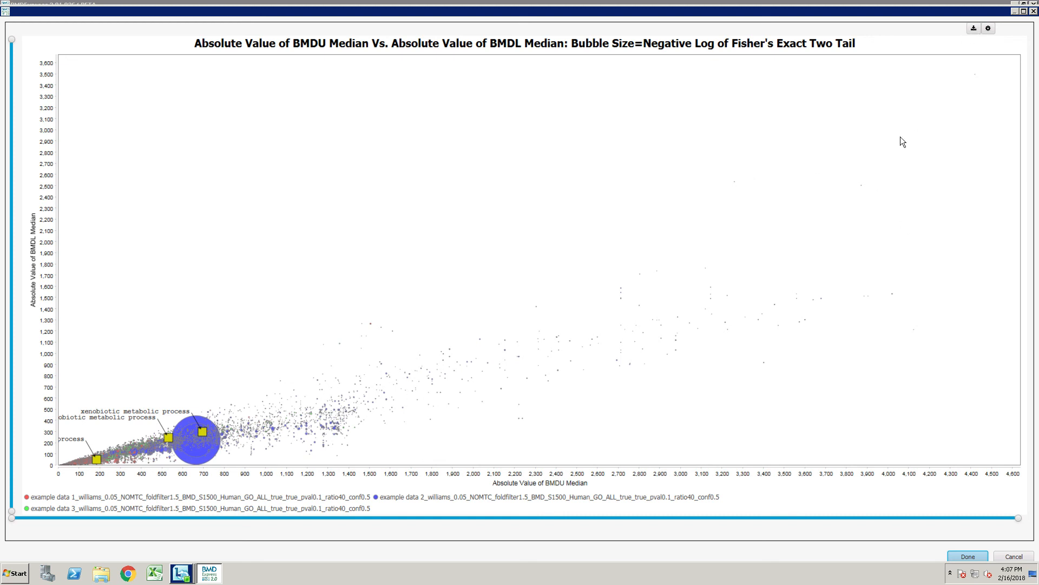
click(989, 29)
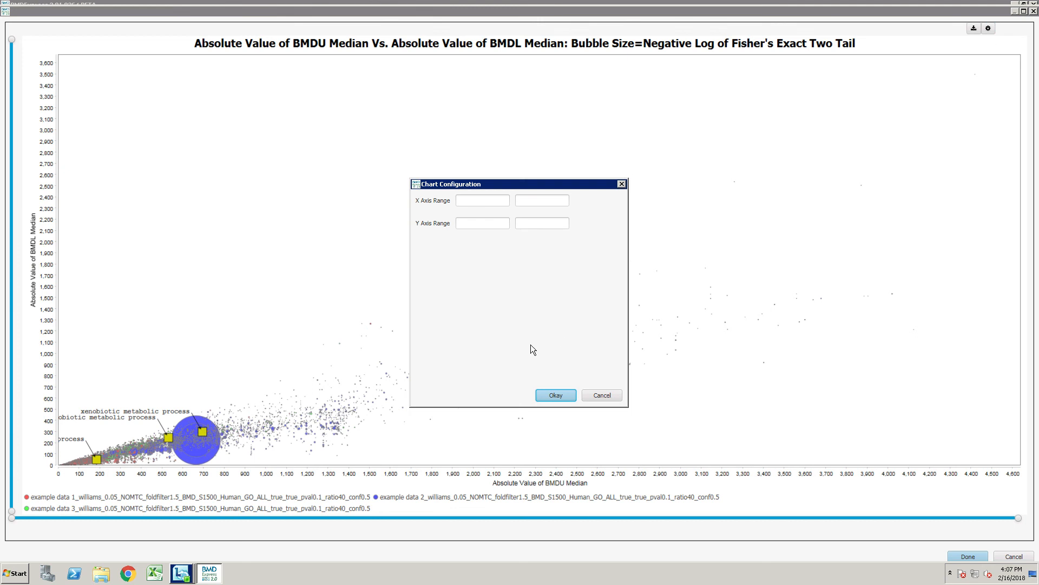
click(622, 184)
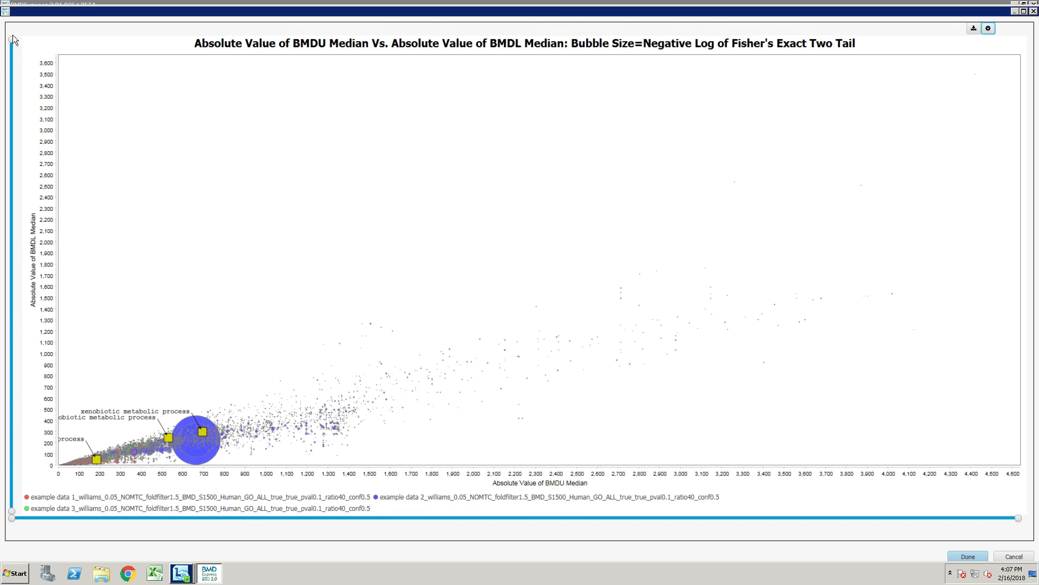
drag(12, 42, 11, 68)
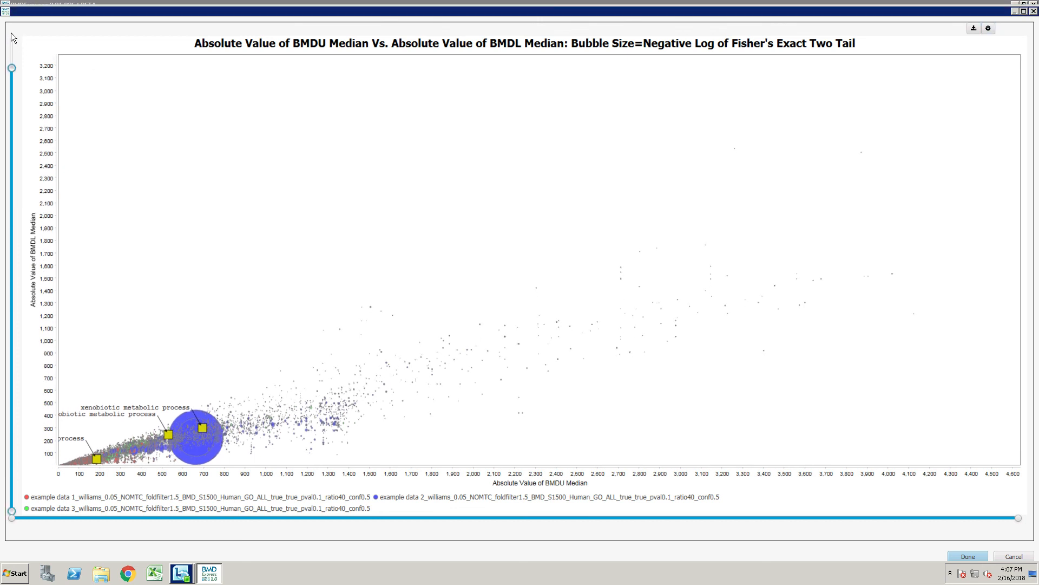
drag(10, 32, 14, 23)
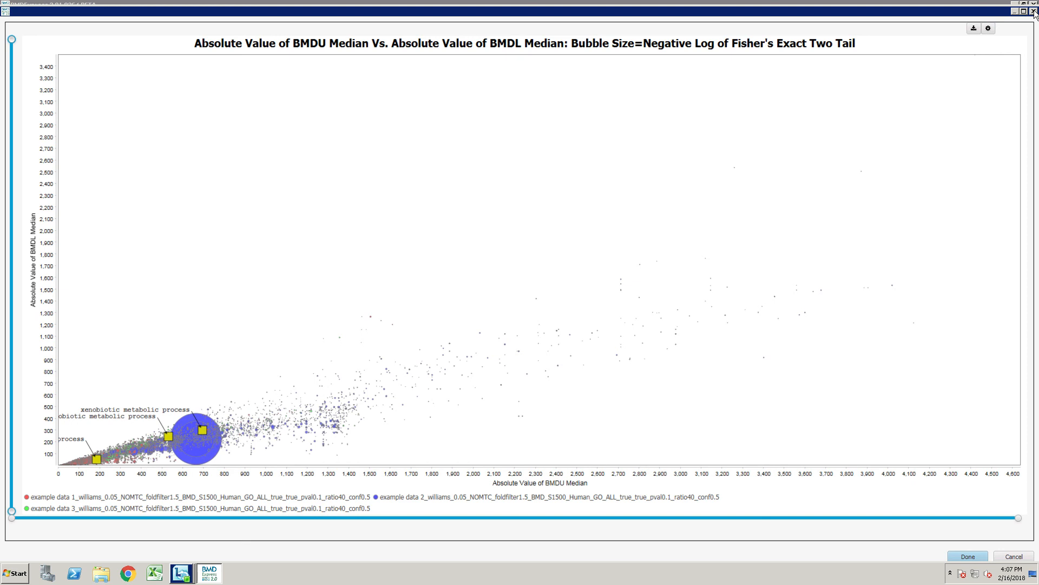
click(971, 557)
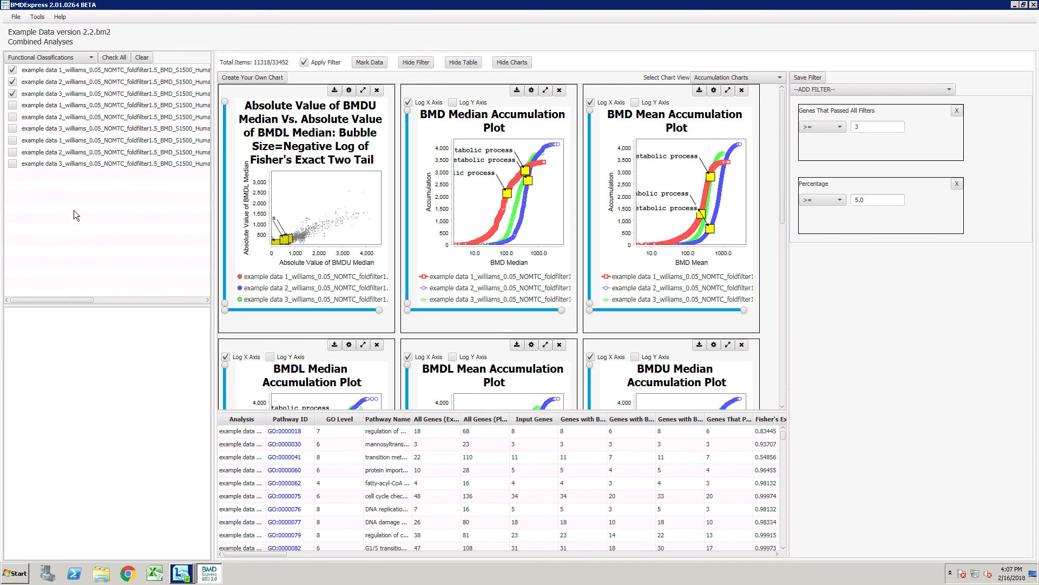
Select the first three GO_ALL analyses together and show their removal and export options
click(78, 71)
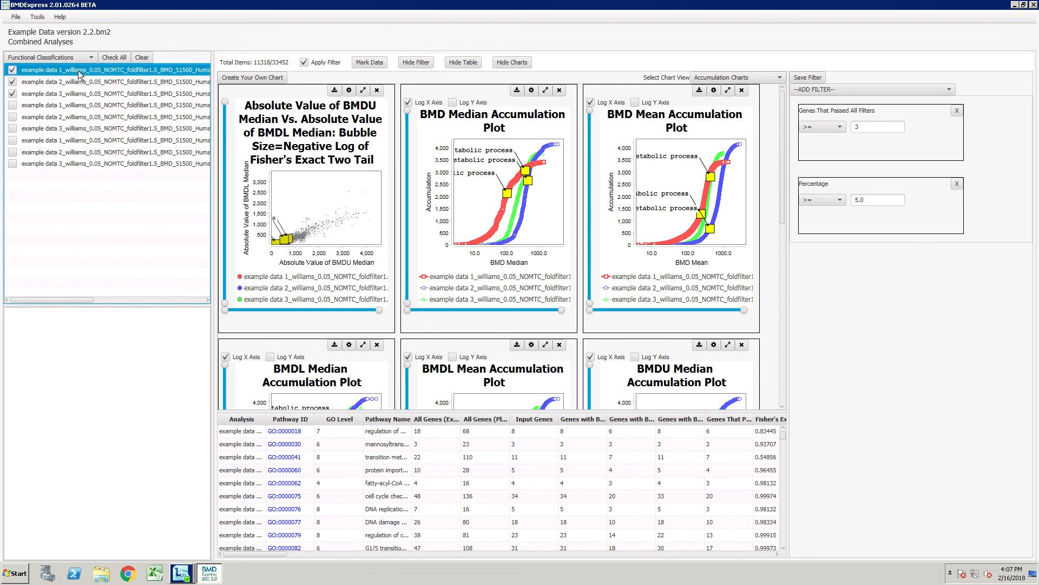
shift+click(76, 93)
right_click(75, 94)
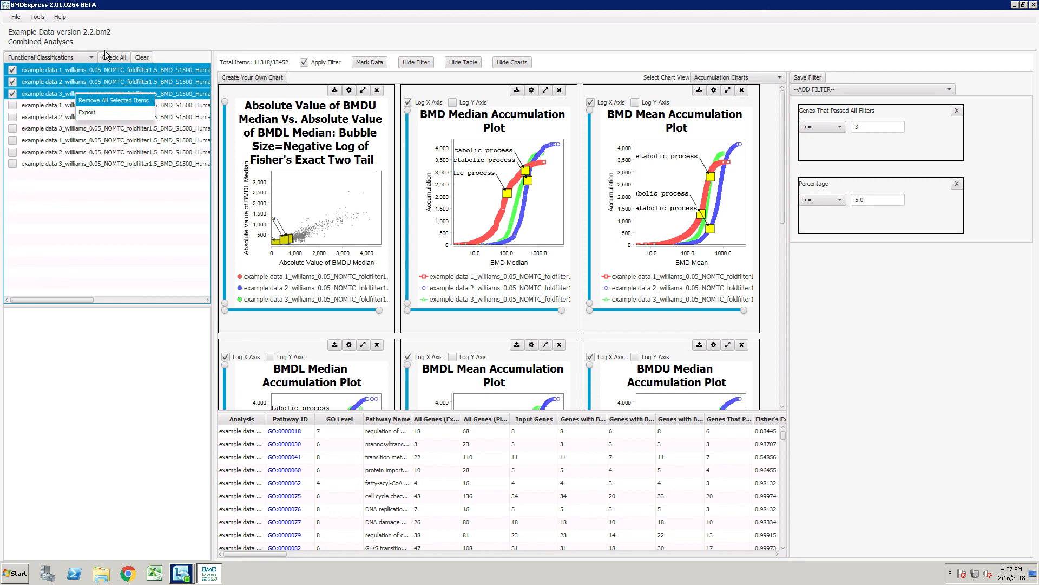
Reset the checked analyses and display only the first three GO_ALL analyses for example data 1, 2 and 3
click(119, 57)
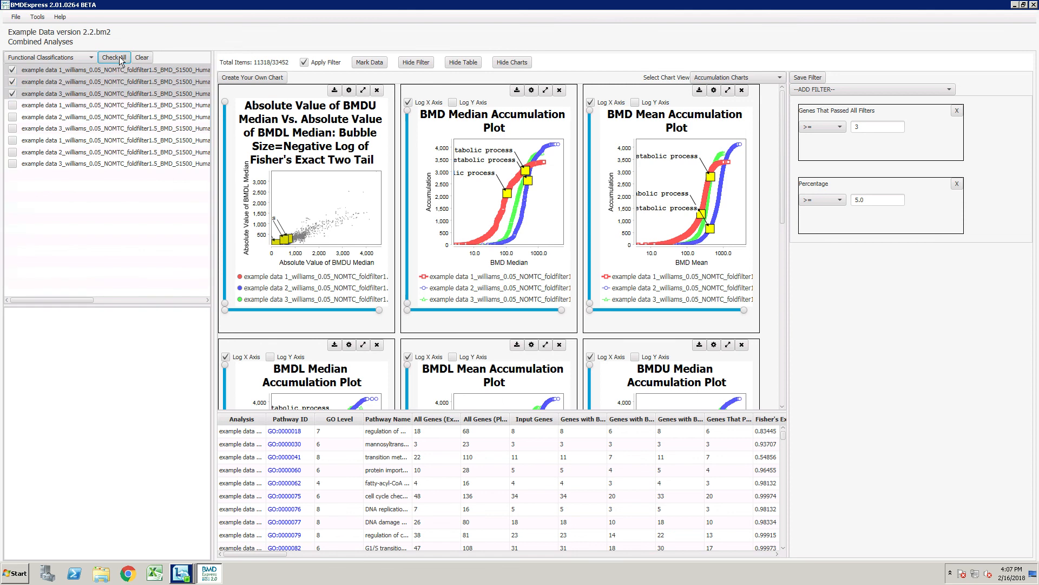
click(143, 56)
click(13, 70)
click(13, 82)
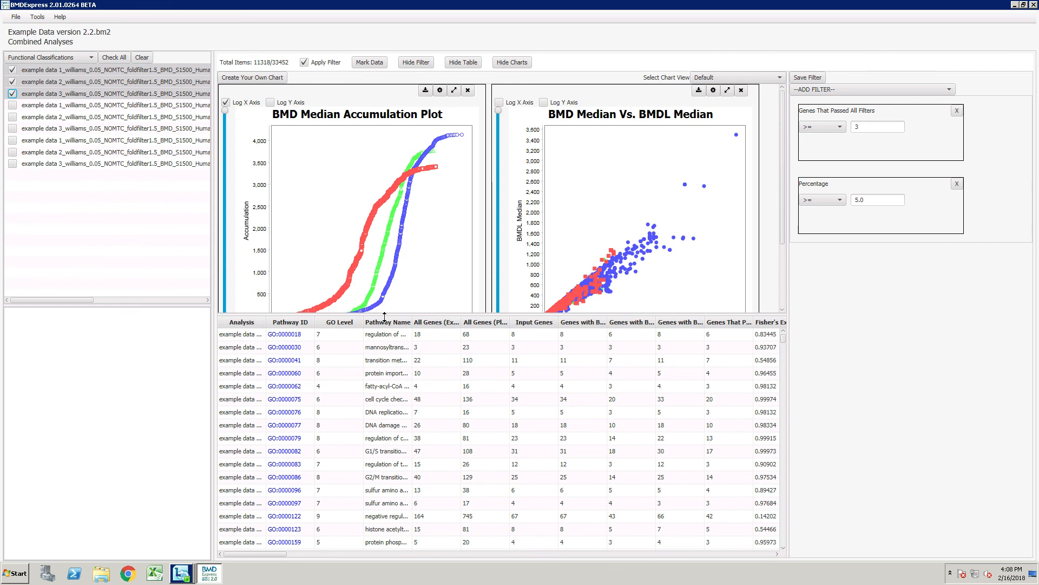
Enlarge the results table and sort the combined gene set results by BMD Median in ascending order
drag(385, 315, 396, 398)
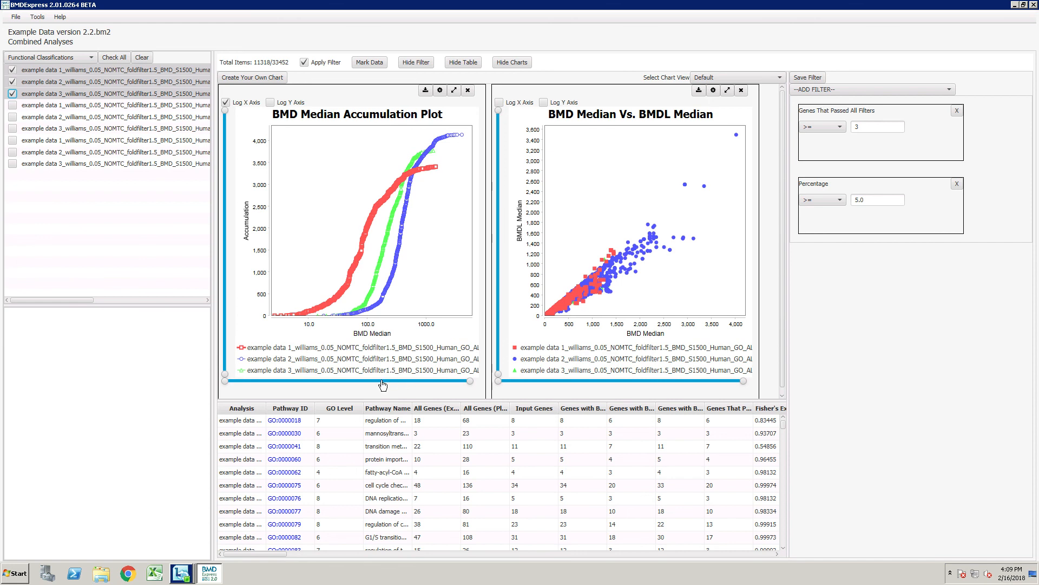
drag(396, 401, 399, 325)
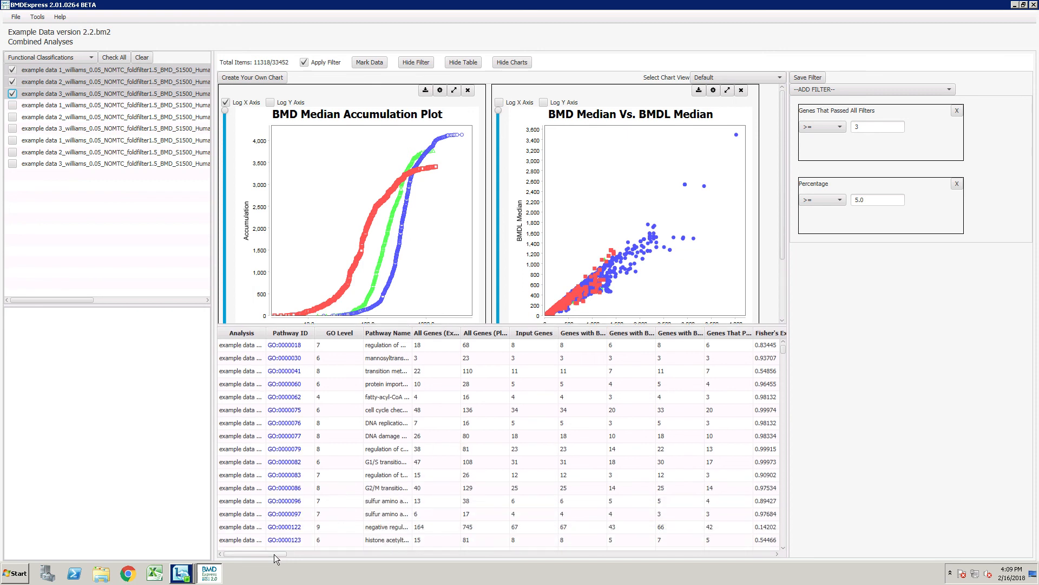
drag(276, 555, 343, 559)
click(675, 336)
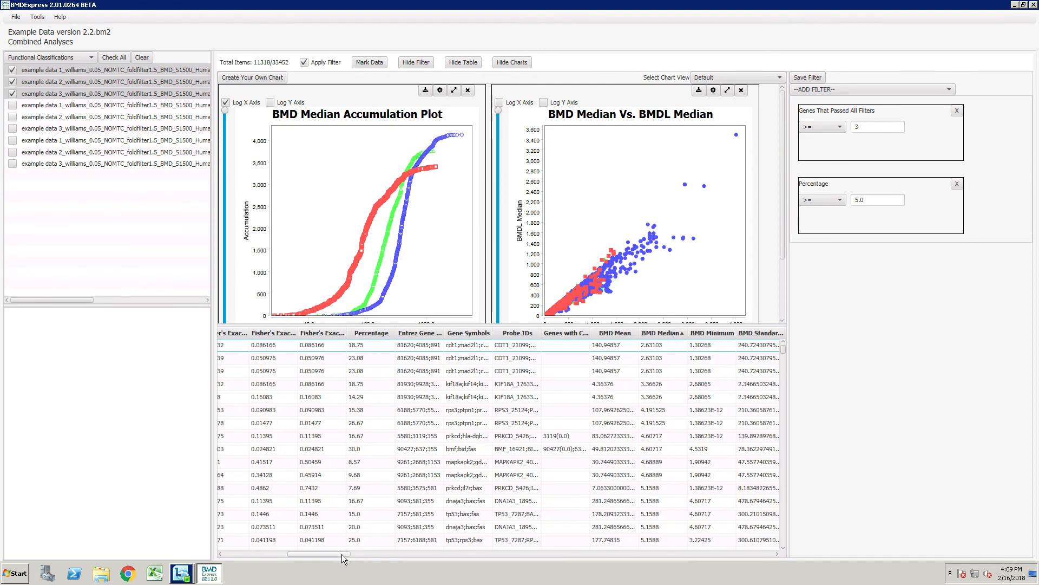
Widen the Analysis and Pathway Name columns of the results table so their full entries can be read
drag(342, 554, 241, 544)
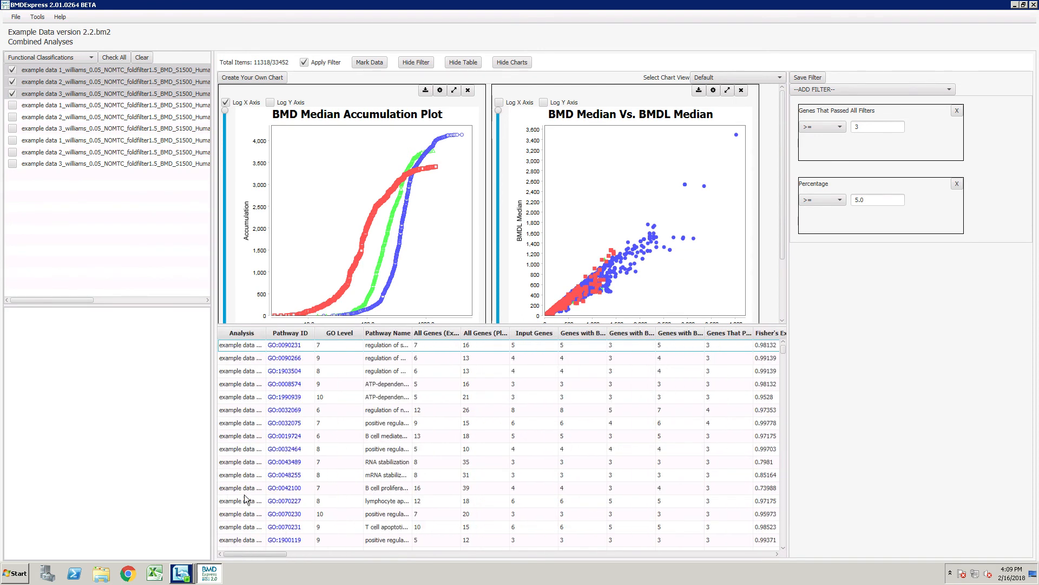
drag(417, 332, 450, 333)
drag(267, 333, 326, 333)
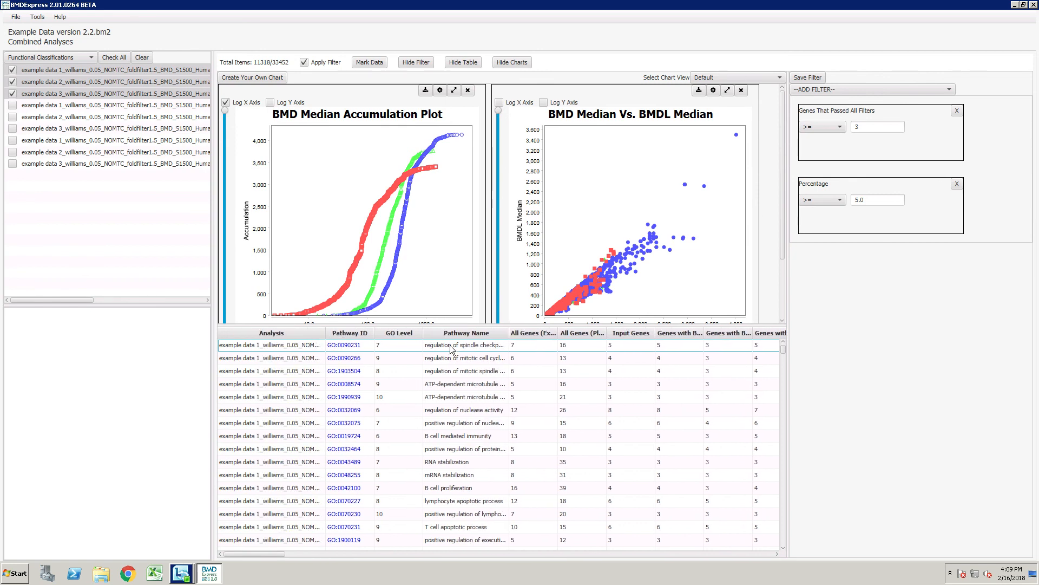
drag(510, 332, 559, 335)
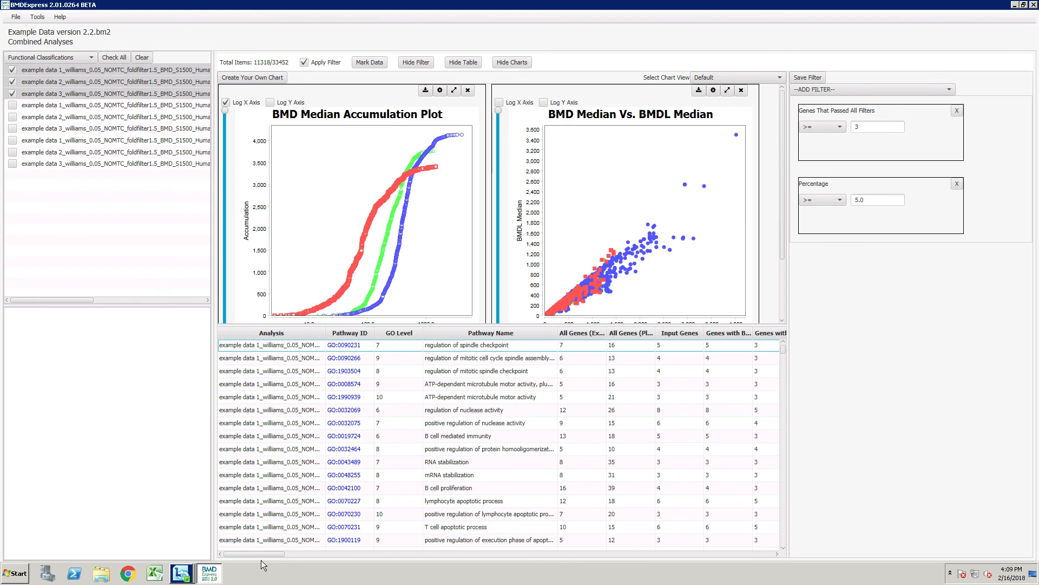
Review the fold change and direction columns, and sort the combined results by Max Fold Change in descending order
drag(268, 554, 742, 583)
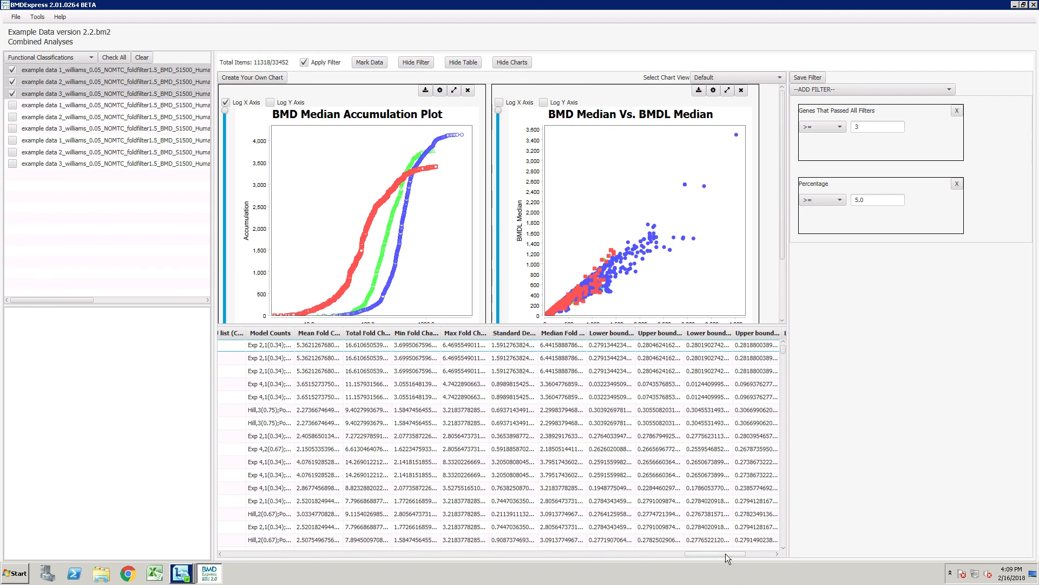
drag(726, 553, 765, 554)
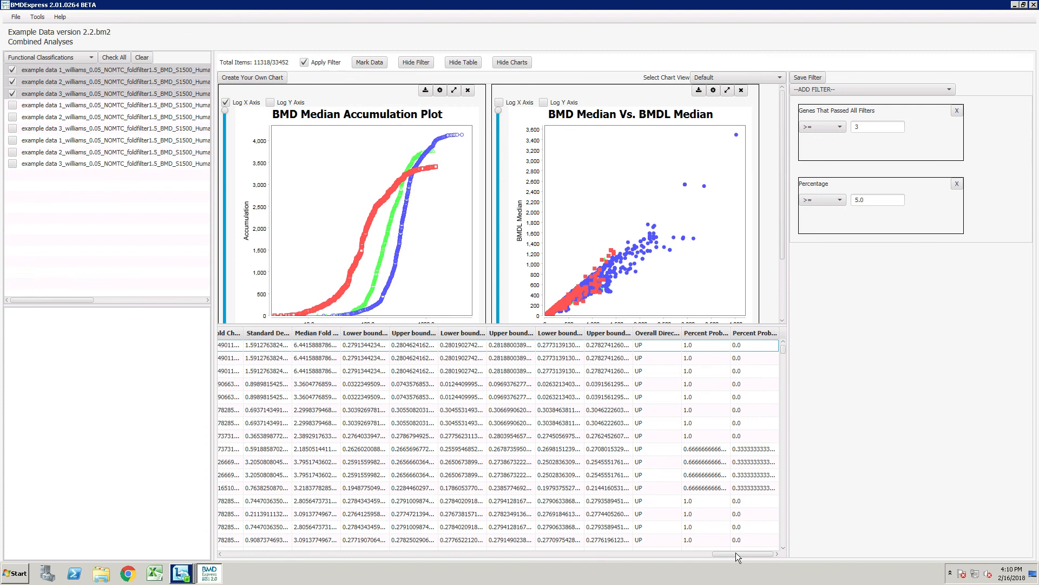
drag(736, 552, 710, 553)
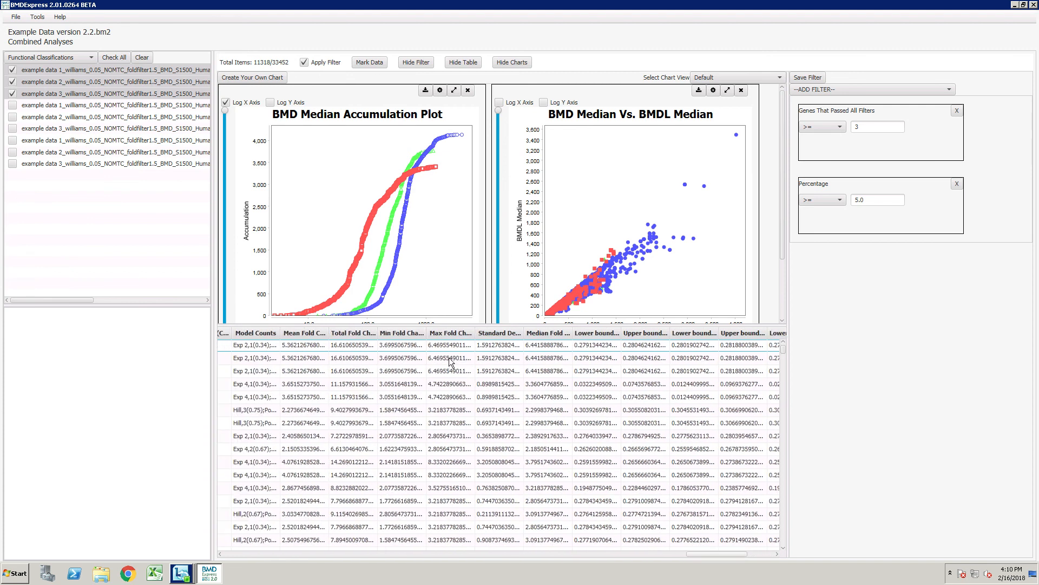
click(453, 333)
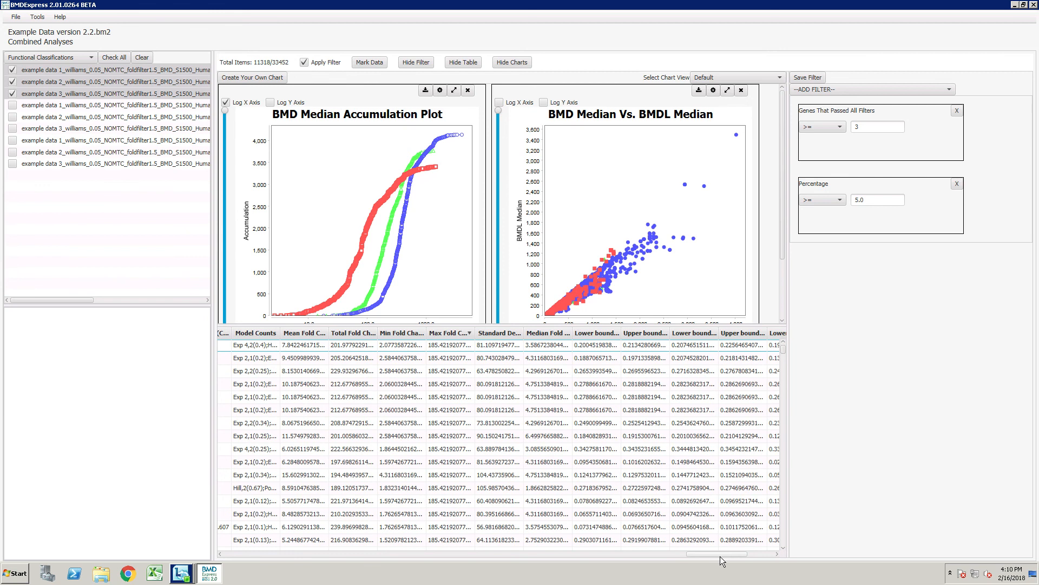
Sort the combined results by Mean Fold Change in descending order and view the highest-ranked pathways
mouse_move(721, 557)
mouse_down()
mouse_move(199, 554)
mouse_move(512, 572)
mouse_move(719, 557)
mouse_up()
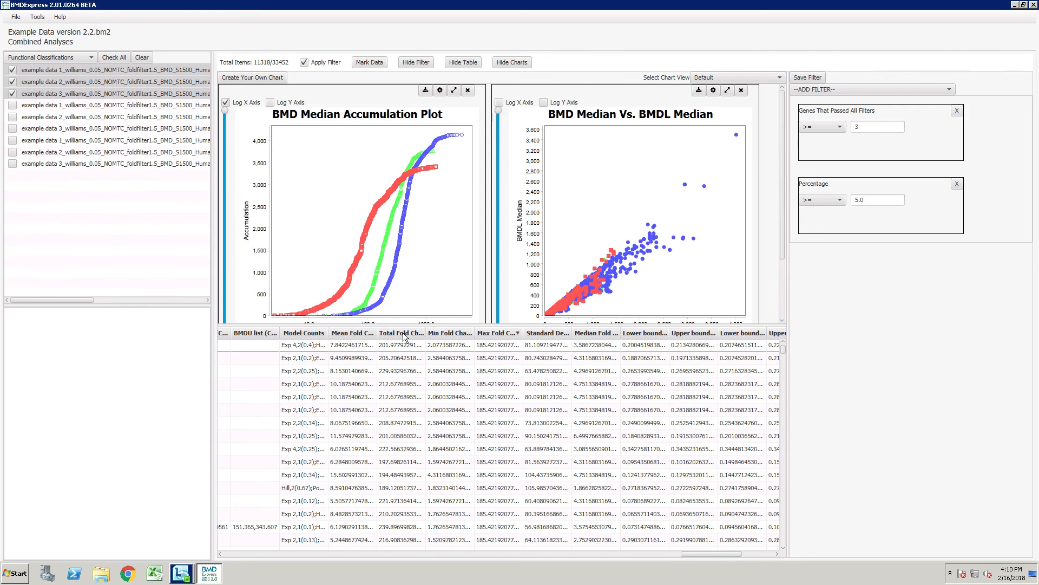
click(353, 333)
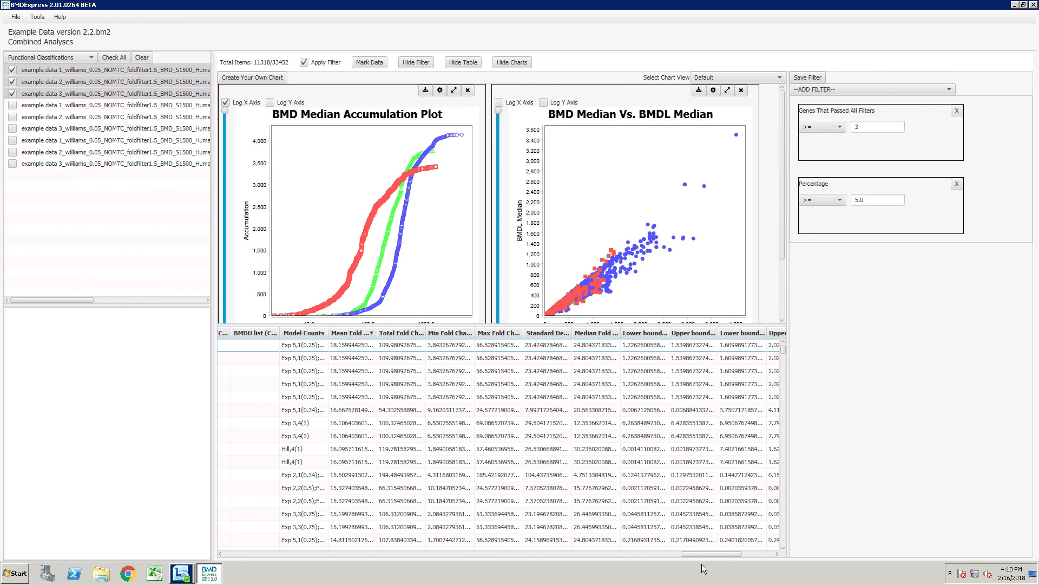
drag(718, 554, 261, 554)
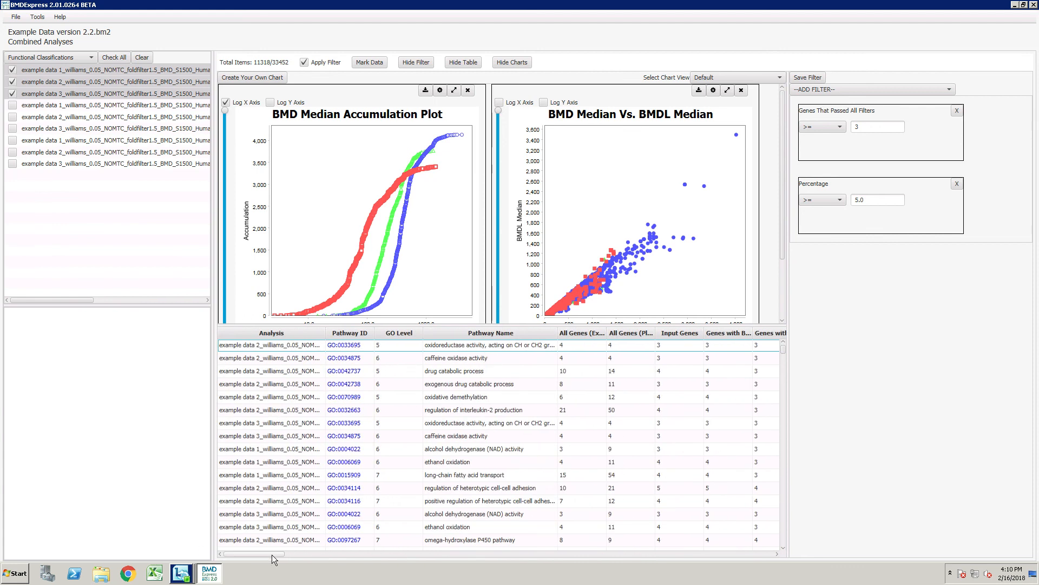
Widen the Entrez Gene IDs column and view the gene sets' BMD Mean and BMD Median values
drag(272, 555, 336, 554)
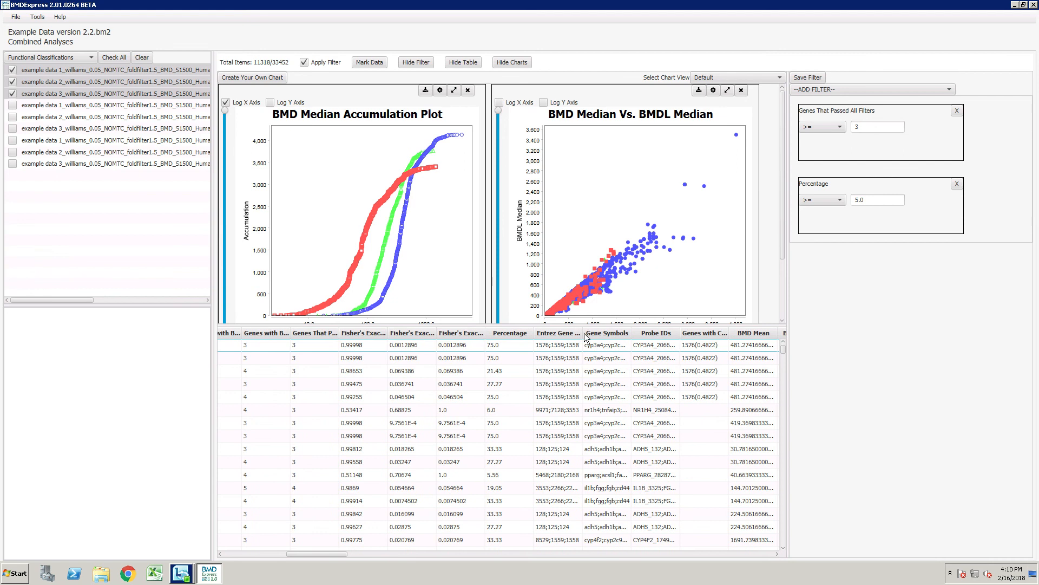
drag(583, 331, 621, 332)
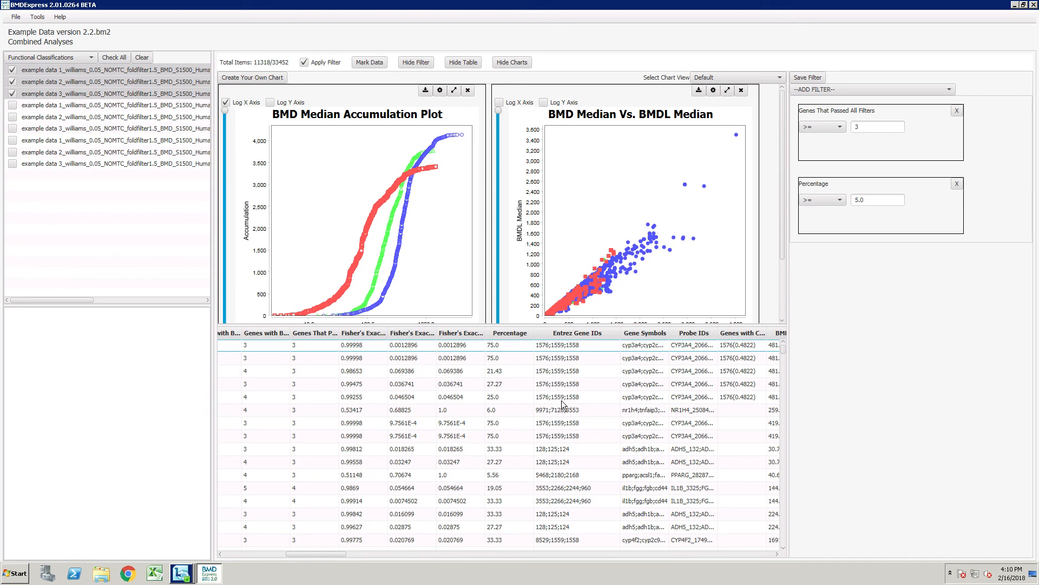
drag(340, 551, 363, 557)
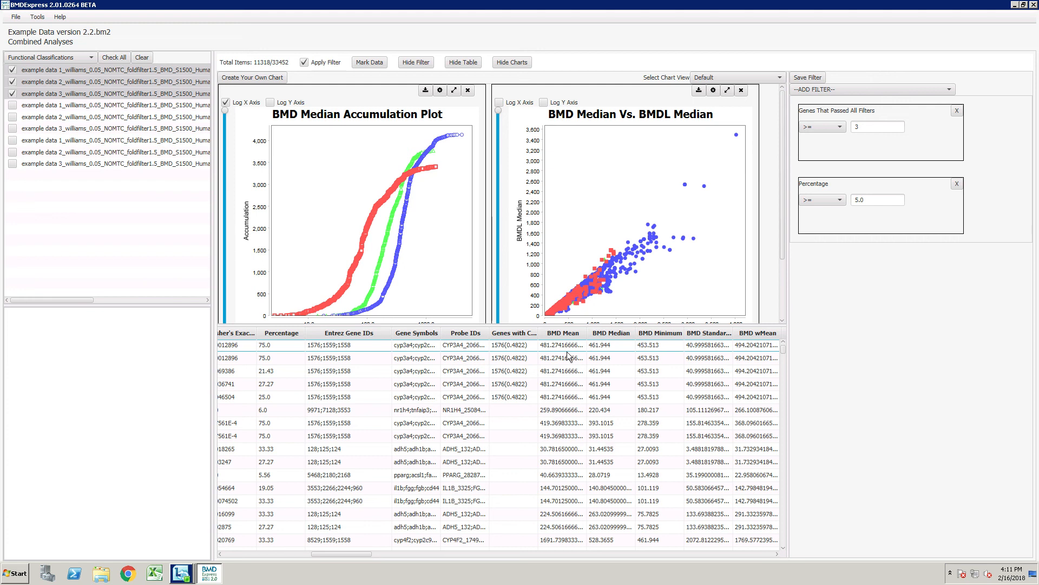
Compare the top pathways with their gene and BMD columns, and select the caffeine oxidase activity row of example data 2
drag(361, 554, 230, 546)
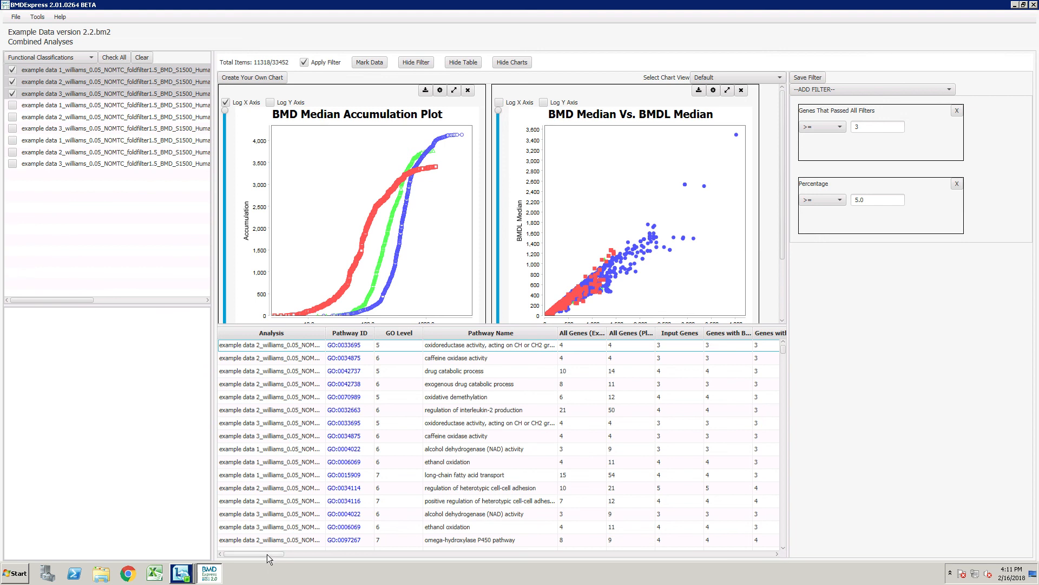
drag(268, 554, 345, 549)
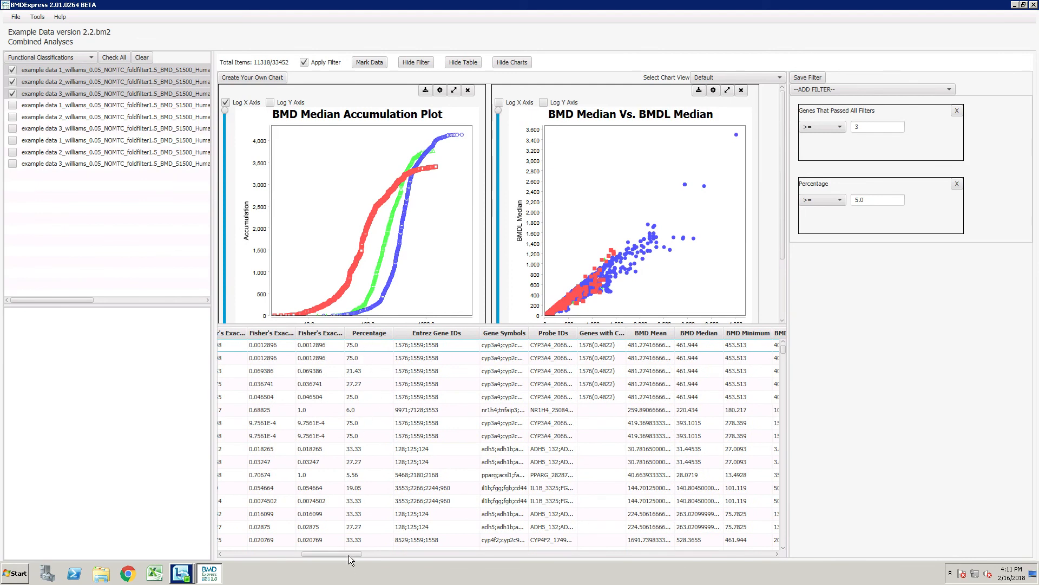
drag(349, 551, 340, 551)
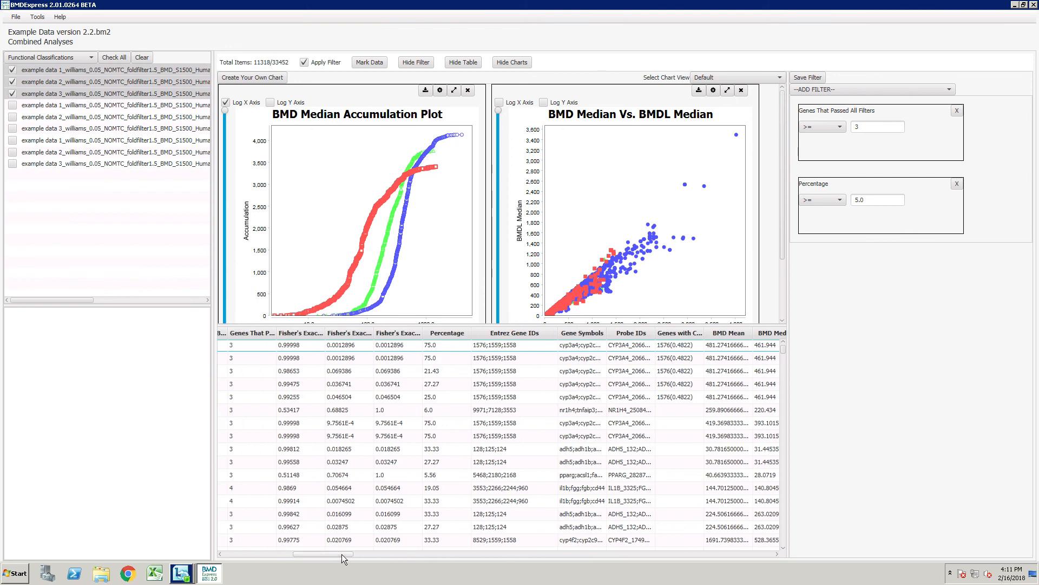
drag(342, 554, 265, 551)
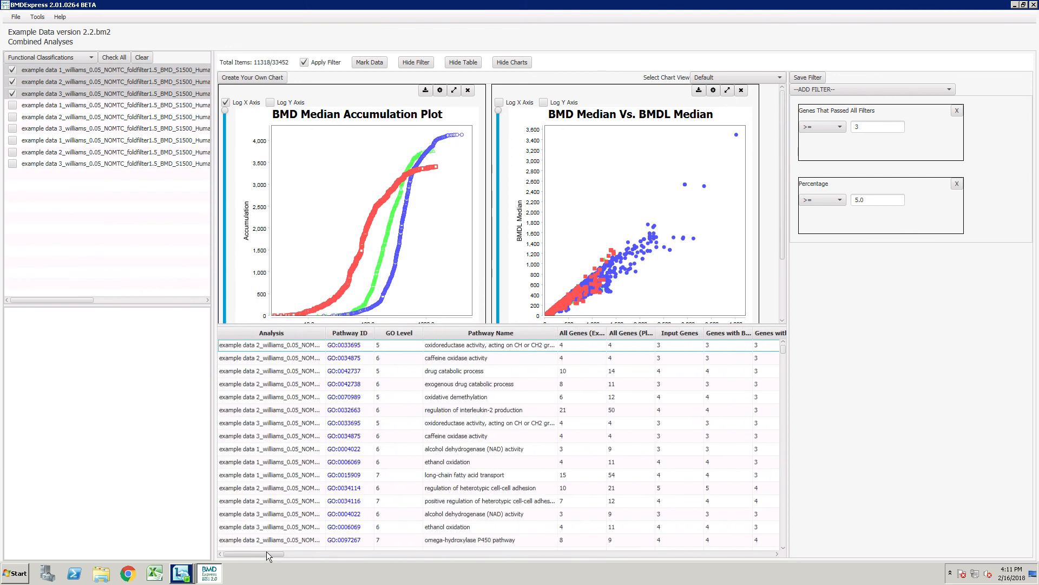
click(459, 359)
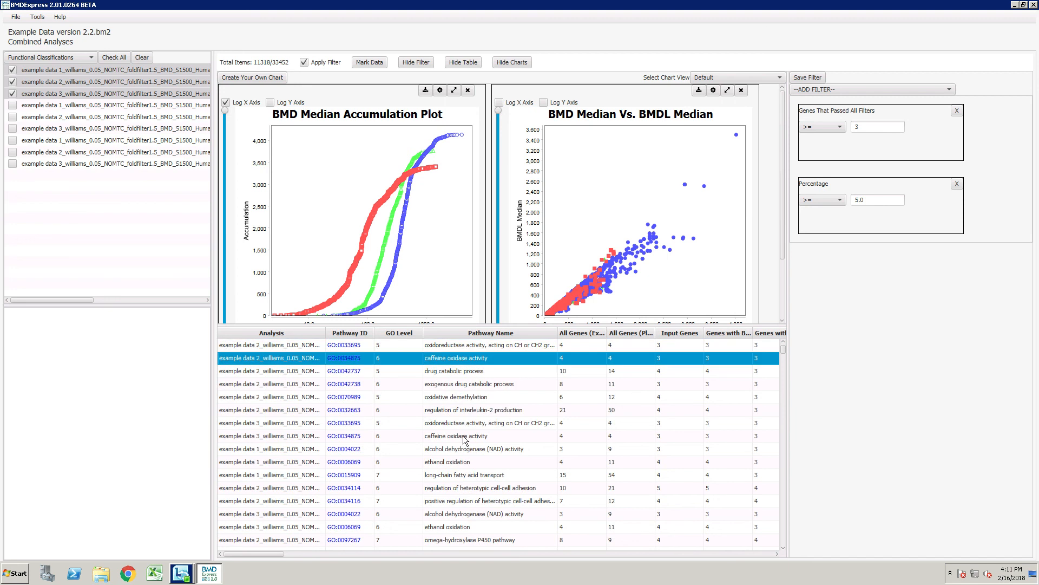